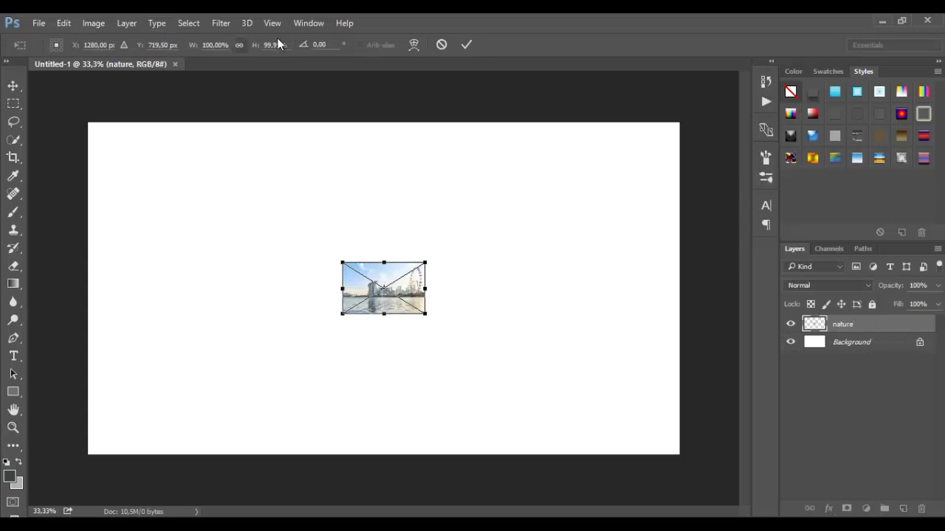
- Stretch the placed nature image to about 711% width and 644% height so it fills the canvas, and commit the transform
left_click_drag(195, 50, 567, 98)
mouse_move(651, 289)
left_mouse_down()
mouse_move(679, 288)
mouse_move(668, 288)
left_mouse_up()
left_click_drag(110, 293, 81, 292)
mouse_move(668, 289)
left_mouse_down()
mouse_move(687, 289)
mouse_move(679, 289)
left_mouse_up()
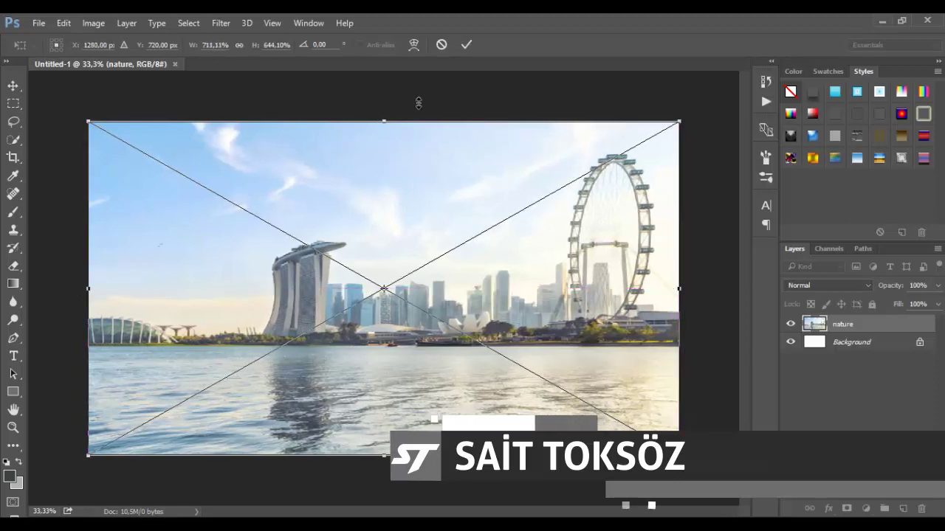
left_click(467, 45)
key("z")
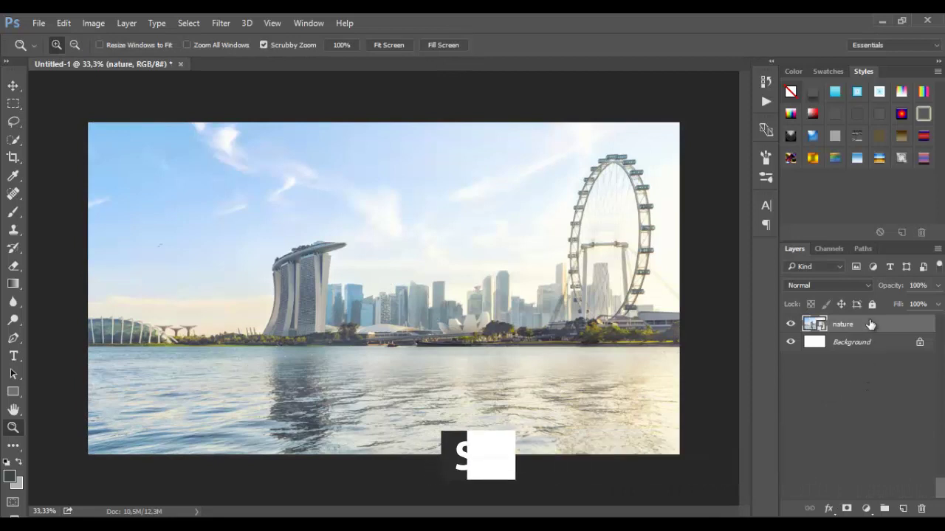
- Duplicate the nature layer and add a layer mask to the copy
left_click_drag(870, 325, 902, 509)
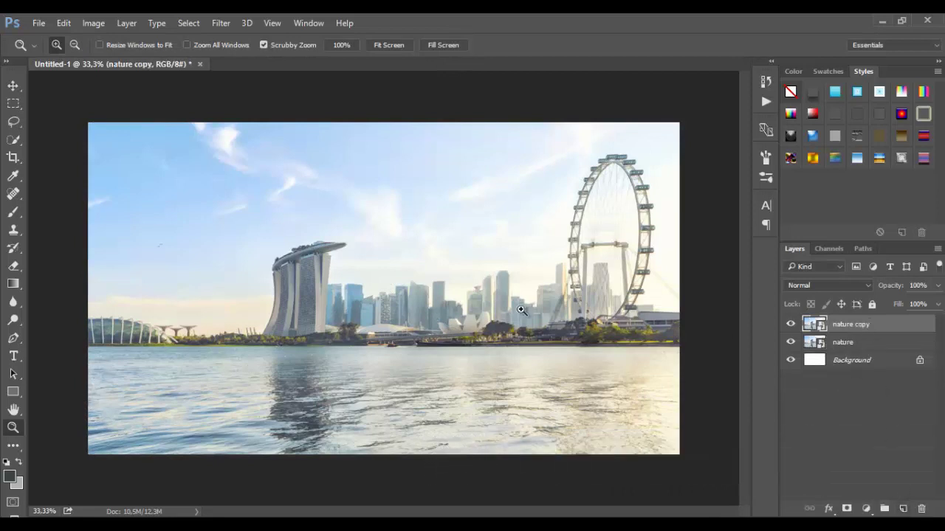
left_click(847, 509)
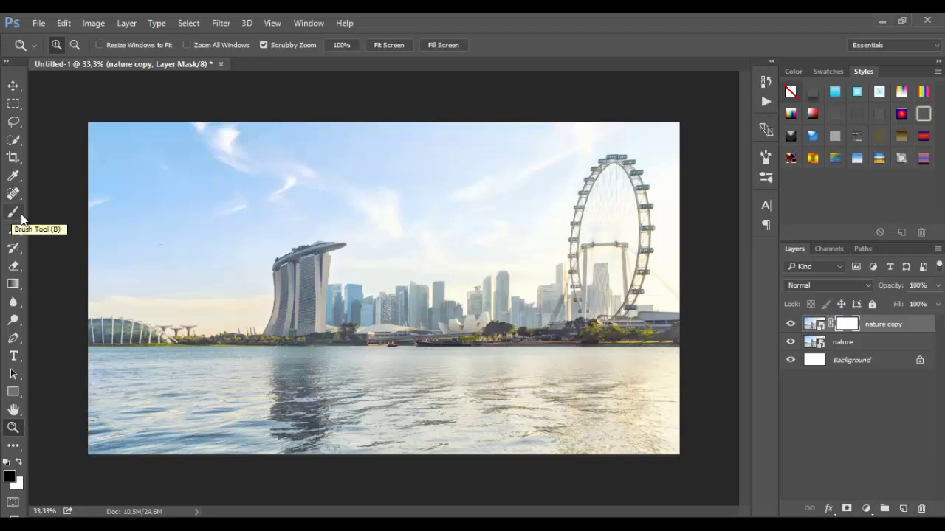
- Hide the original nature layer and draw vertical black-to-white gradients on the copy's mask, fading out sky and skyline but keeping the water
left_click(13, 284)
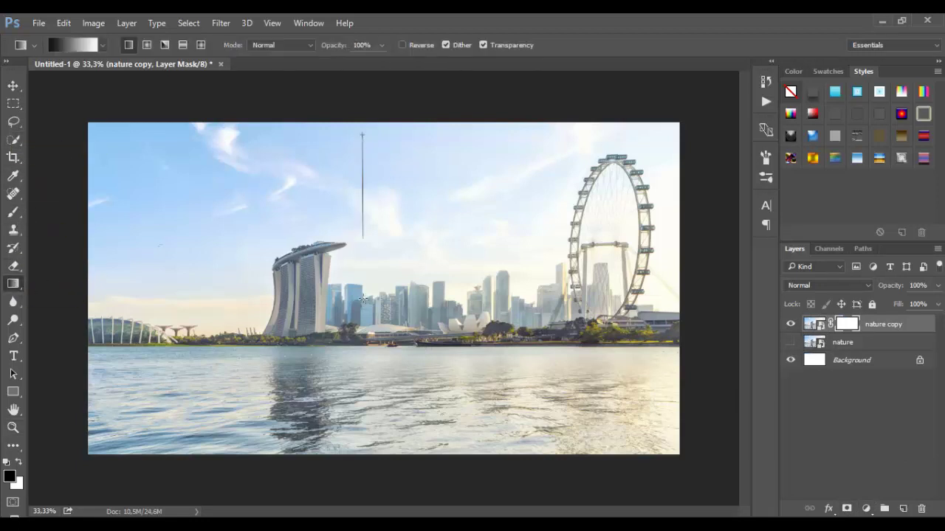
left_click_drag(362, 299, 357, 306)
left_click_drag(360, 245, 353, 349)
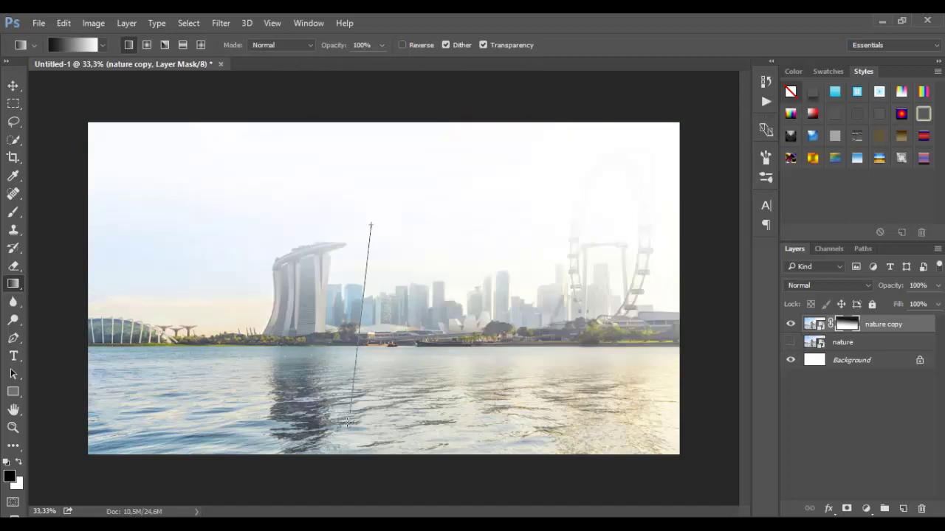
left_click_drag(347, 422, 347, 422)
left_click_drag(361, 263, 348, 359)
left_click_drag(352, 420, 351, 501)
left_click_drag(369, 378, 370, 385)
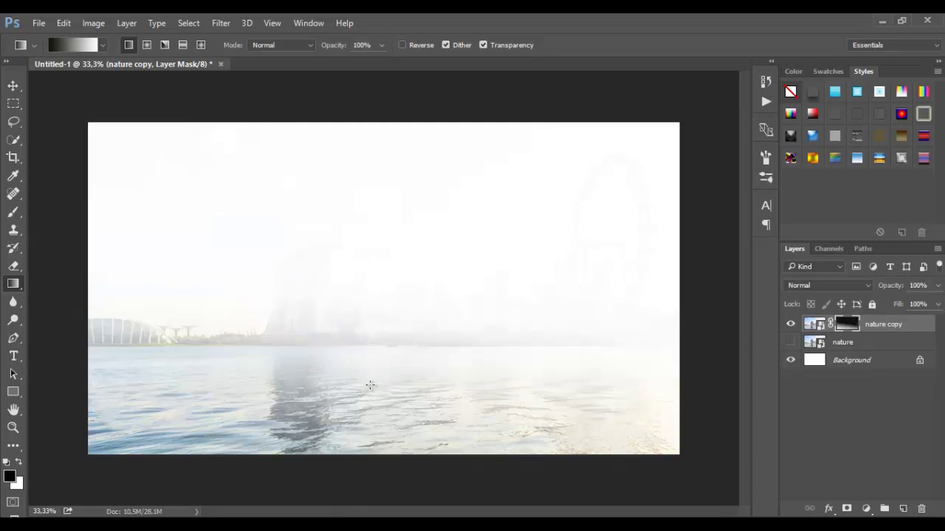
left_click_drag(341, 340, 340, 492)
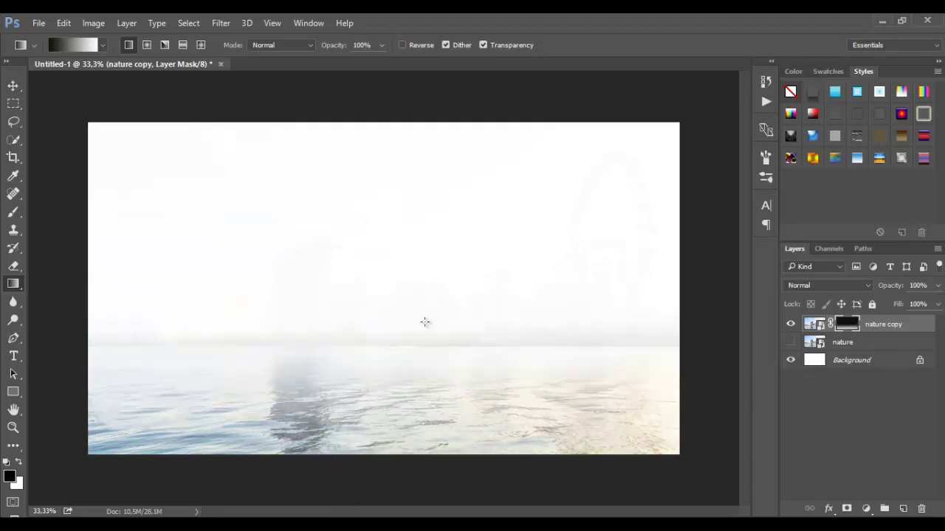
- Place the cut-out image of the two footballers in the document and move its layer below nature copy
key("alt+Tab")
left_click_drag(577, 257, 442, 327)
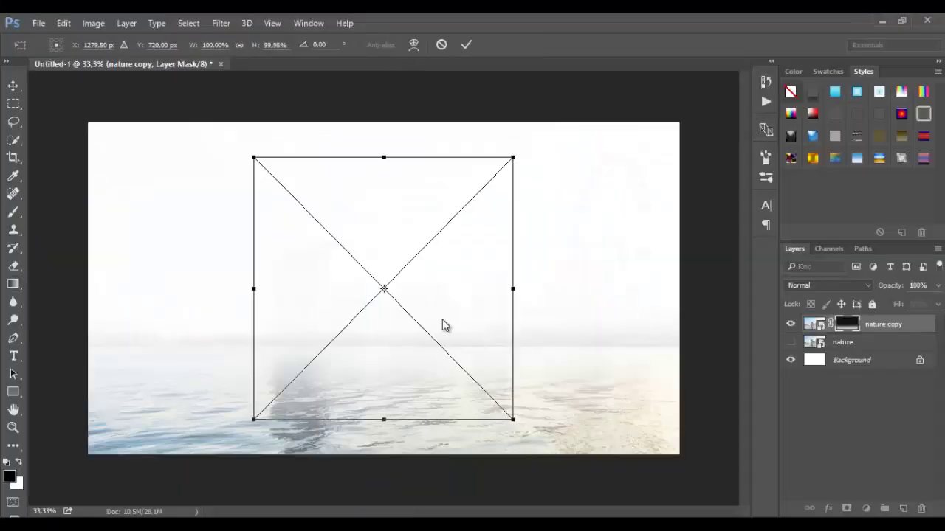
left_click(463, 45)
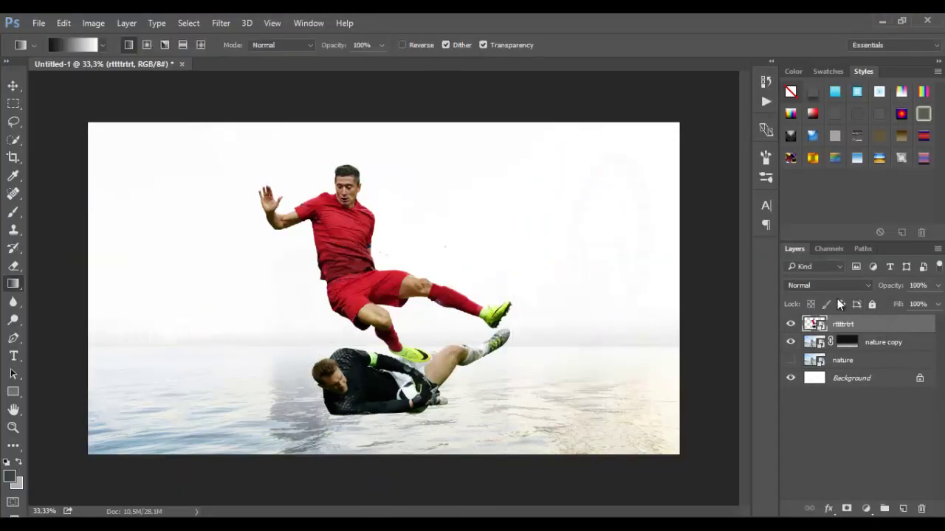
left_click_drag(849, 327, 850, 355)
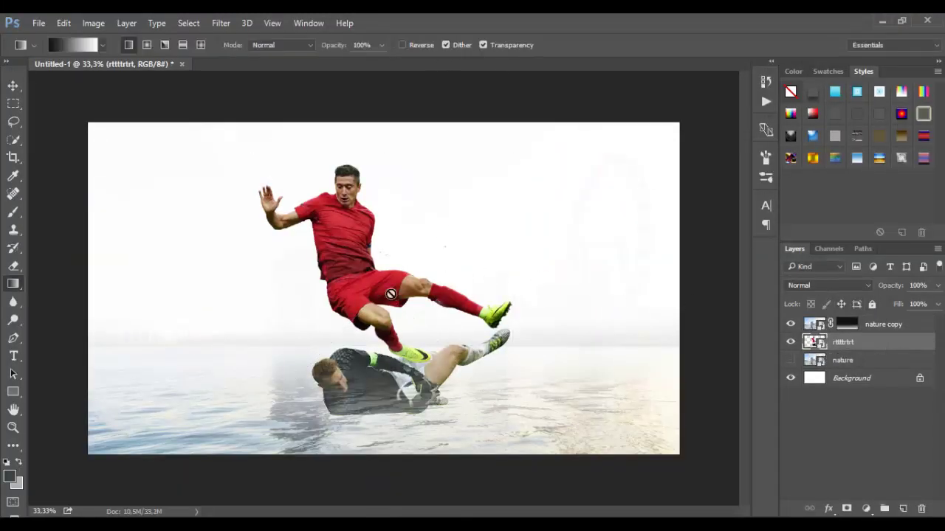
- Show the original nature layer again and reposition the footballers near the centre of the canvas over the water
left_click(14, 87)
left_click_drag(469, 301, 447, 301)
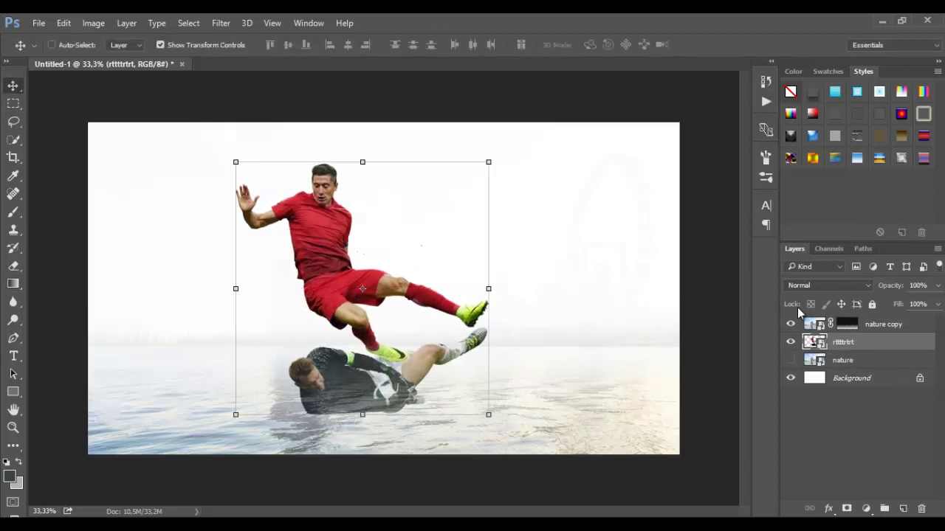
left_click(792, 362)
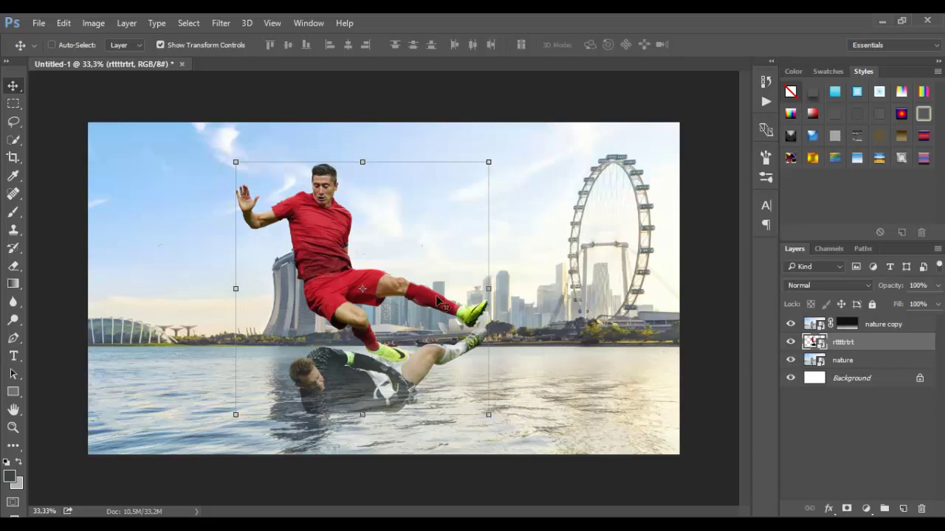
left_click_drag(347, 264, 412, 261)
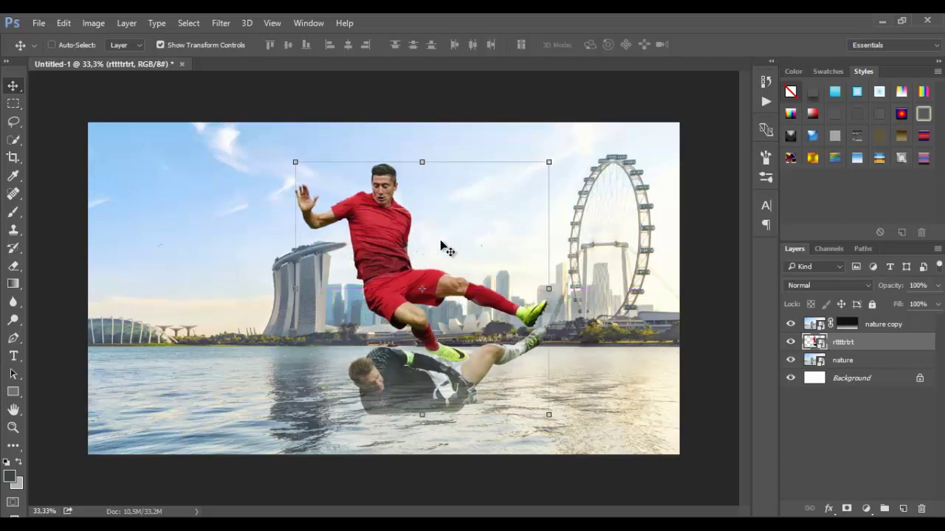
- Paint white on the nature copy mask with a soft 143 px brush to sink the goalkeeper's underside into the water
left_click(844, 334)
left_click(13, 212)
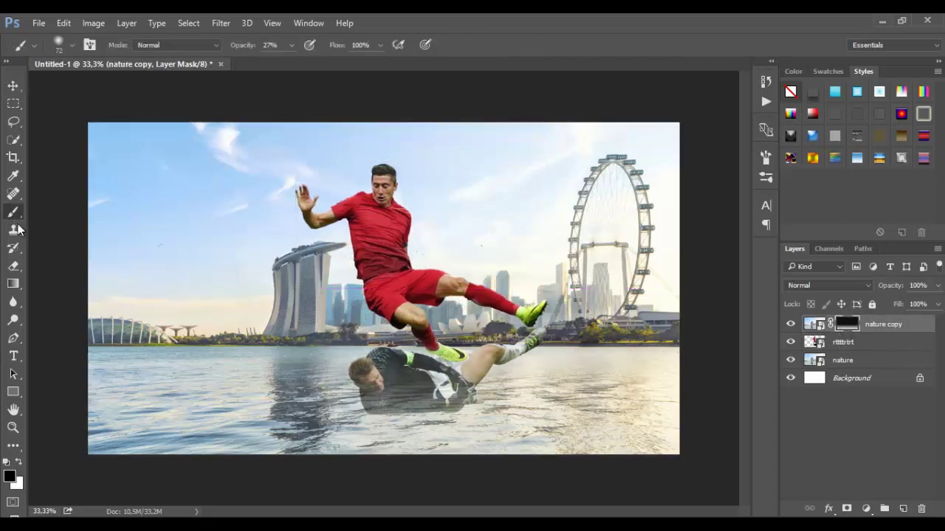
left_click(71, 46)
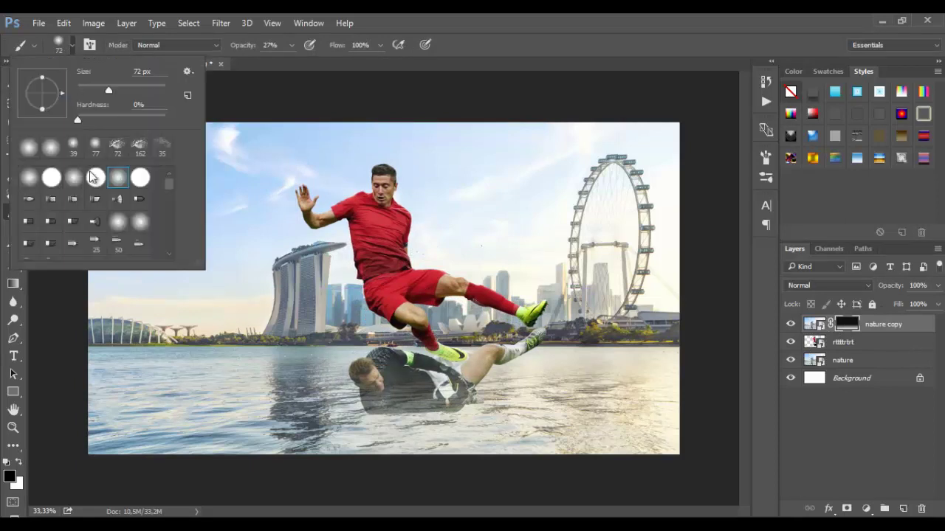
left_click(20, 462)
right_click(382, 369)
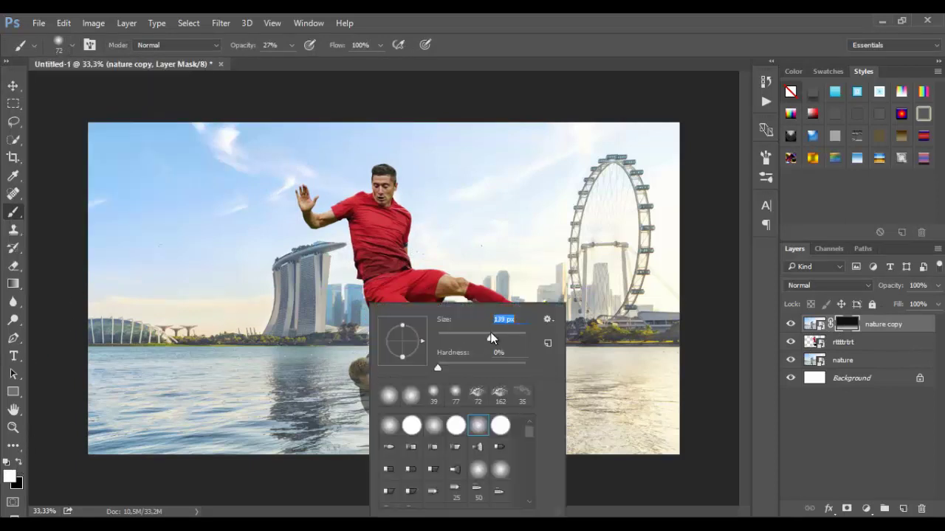
left_click(211, 409)
mouse_move(375, 408)
left_mouse_down()
mouse_move(350, 414)
mouse_move(425, 415)
left_mouse_up()
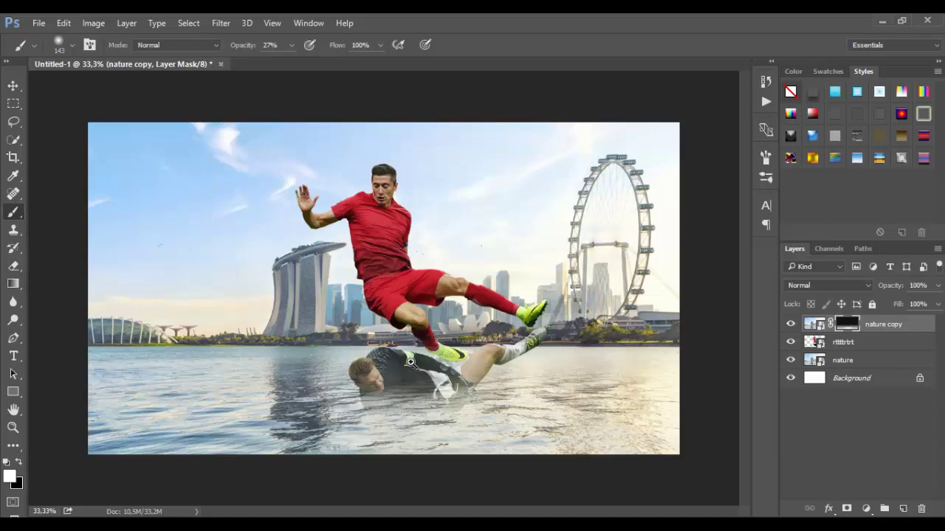
- Paint black on the nature copy mask over the goalkeeper's head, torso, arms and ball to clear the water from them
scroll(410, 362, "up", 2)
scroll(410, 362, "down", 3)
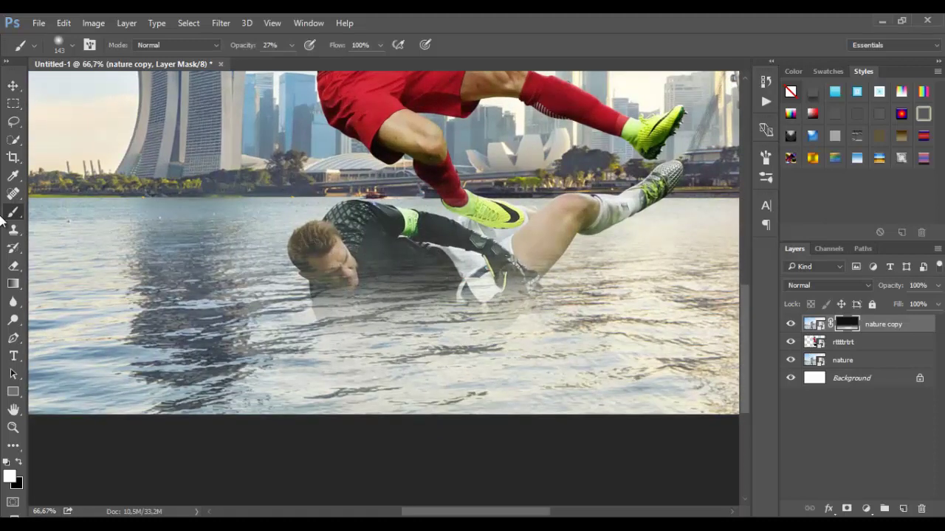
mouse_move(355, 219)
left_mouse_down()
mouse_move(313, 245)
mouse_move(417, 245)
mouse_move(363, 259)
mouse_move(354, 270)
mouse_move(362, 269)
mouse_move(317, 287)
mouse_move(424, 257)
mouse_move(360, 269)
mouse_move(503, 278)
mouse_move(352, 288)
mouse_move(523, 280)
mouse_move(500, 276)
left_mouse_up()
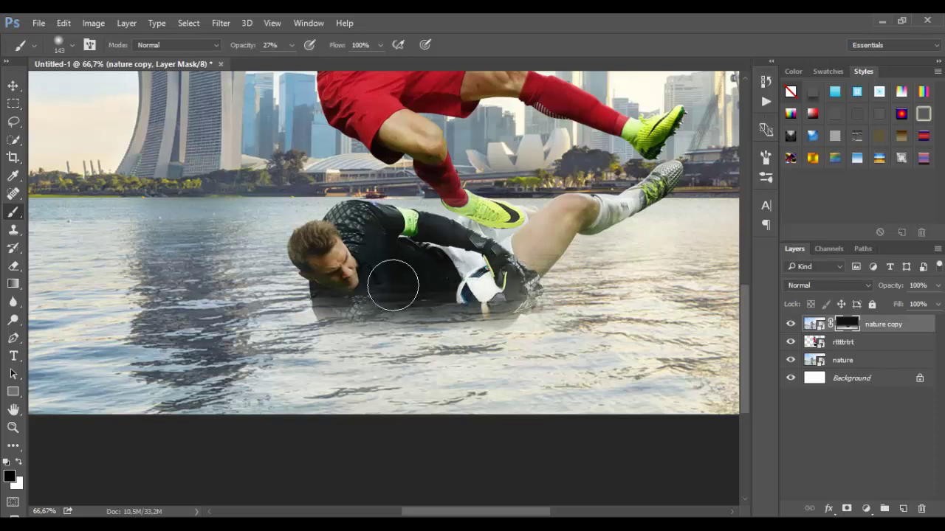
mouse_move(374, 289)
left_mouse_down()
mouse_move(412, 284)
mouse_move(278, 288)
left_mouse_up()
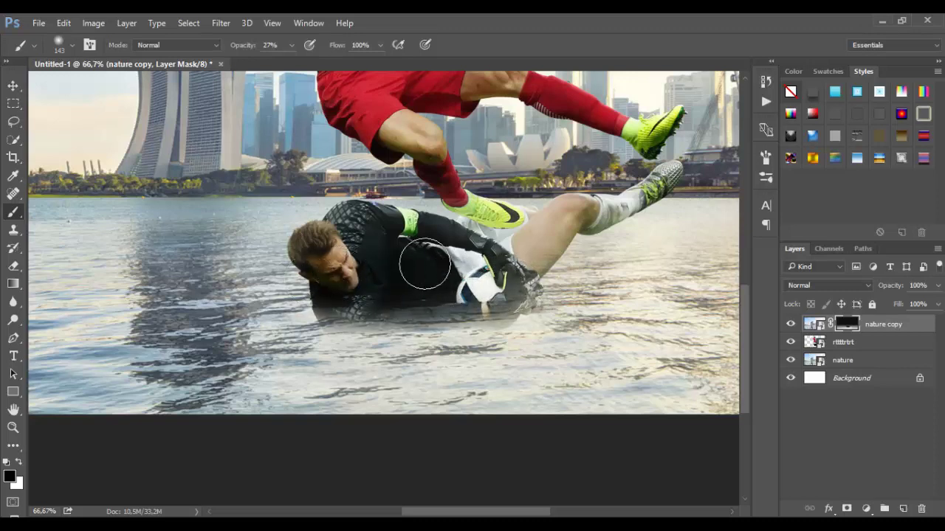
mouse_move(483, 274)
left_mouse_down()
mouse_move(509, 284)
mouse_move(494, 293)
mouse_move(400, 289)
left_mouse_up()
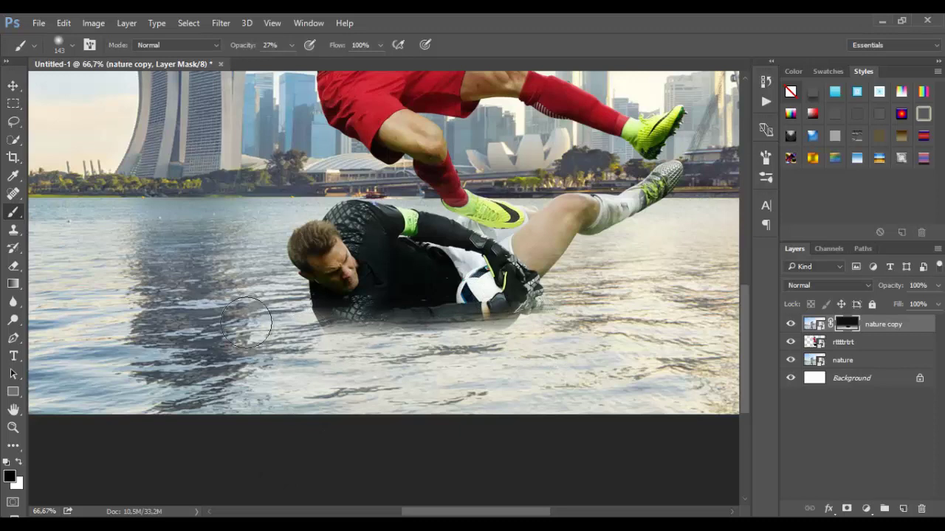
- Rotate the footballers layer by -5.29° and shift it slightly sideways and down so the goalkeeper's lower edge sits in the water
left_click(846, 344)
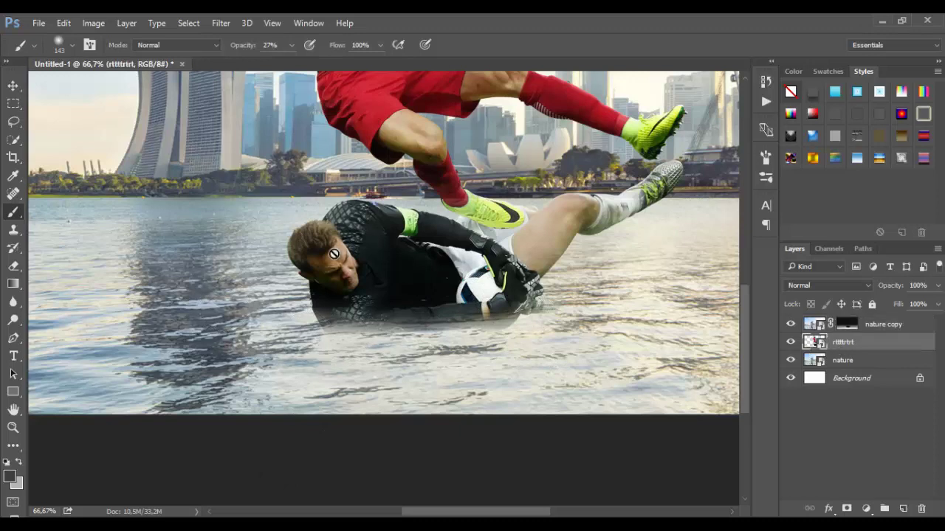
left_click(13, 89)
left_click_drag(698, 342, 715, 310)
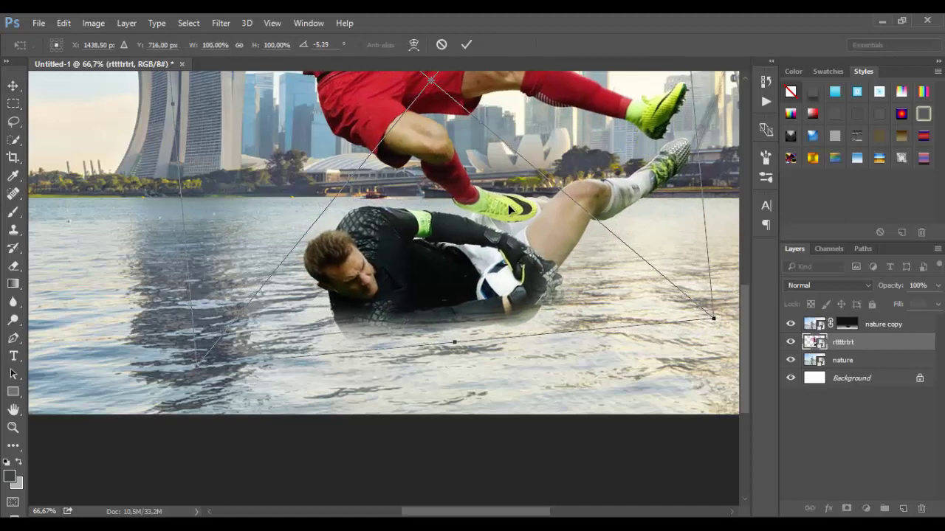
left_click_drag(507, 204, 474, 209)
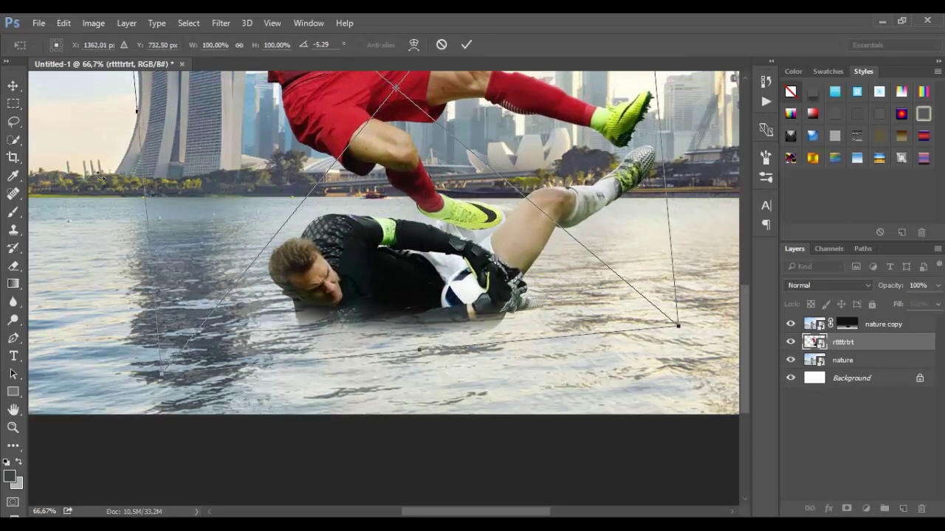
left_click(14, 88)
left_click(402, 224)
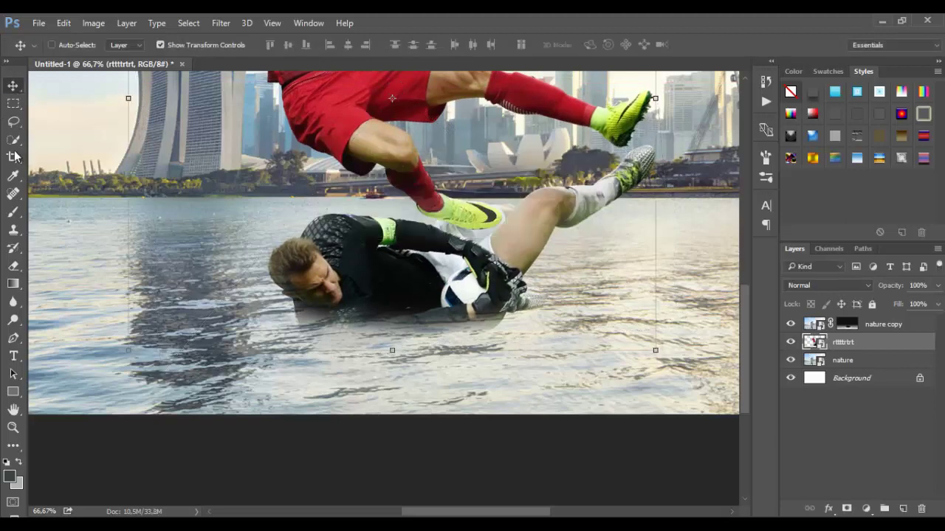
- Try a white brush stroke on the nature copy mask along the water below the goalkeeper, and undo it
left_click(13, 212)
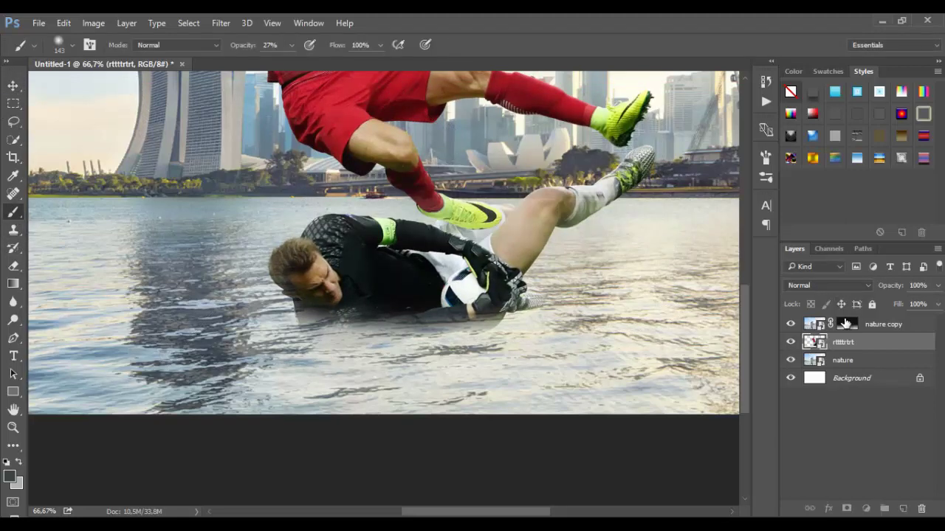
left_click(846, 324)
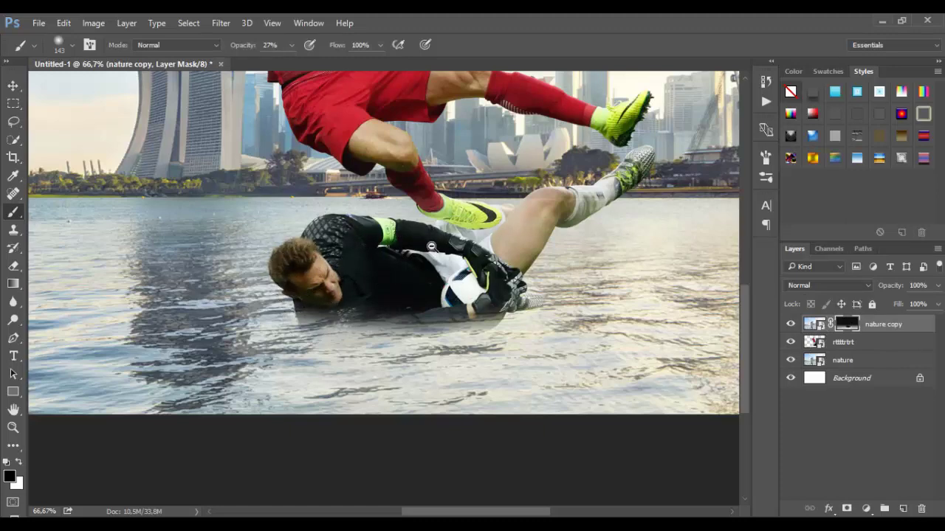
key("ctrl+minus")
key("ctrl+minus")
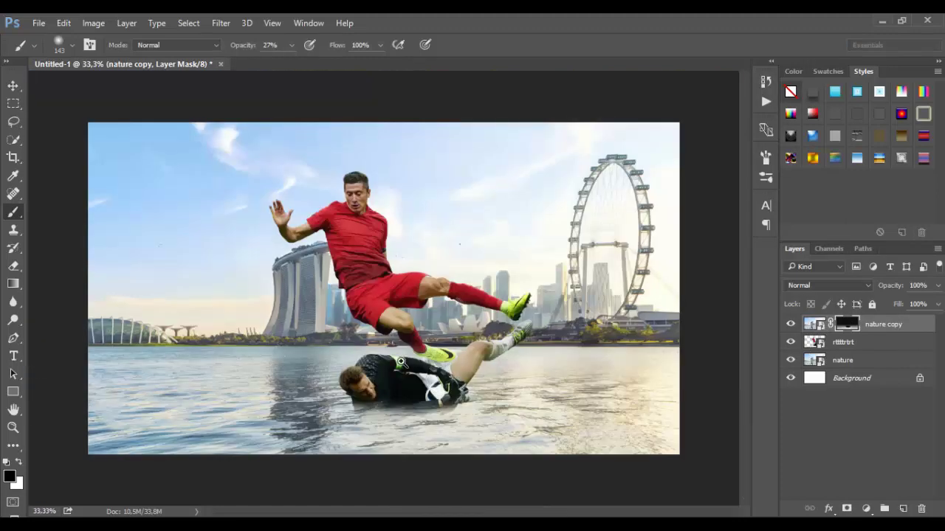
left_click(419, 360, "ctrl")
left_click(379, 407, "ctrl")
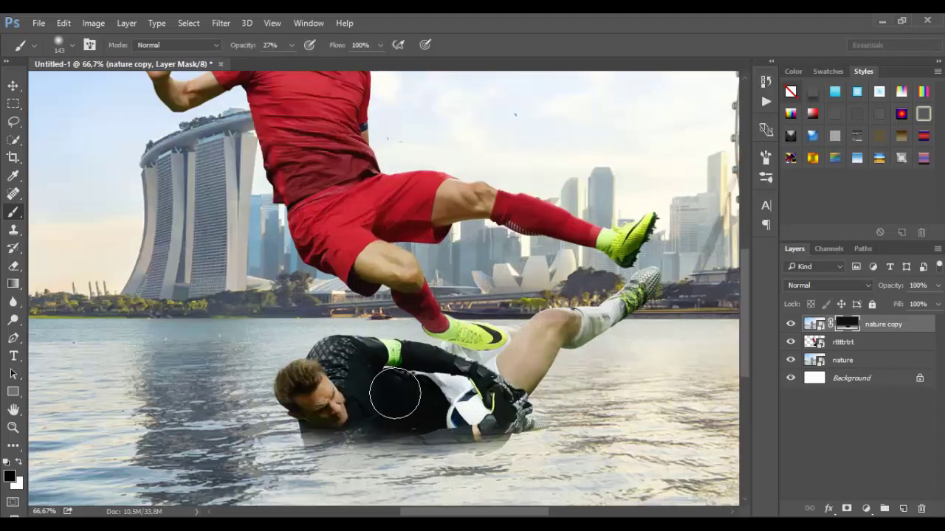
scroll(395, 394, "down", 2)
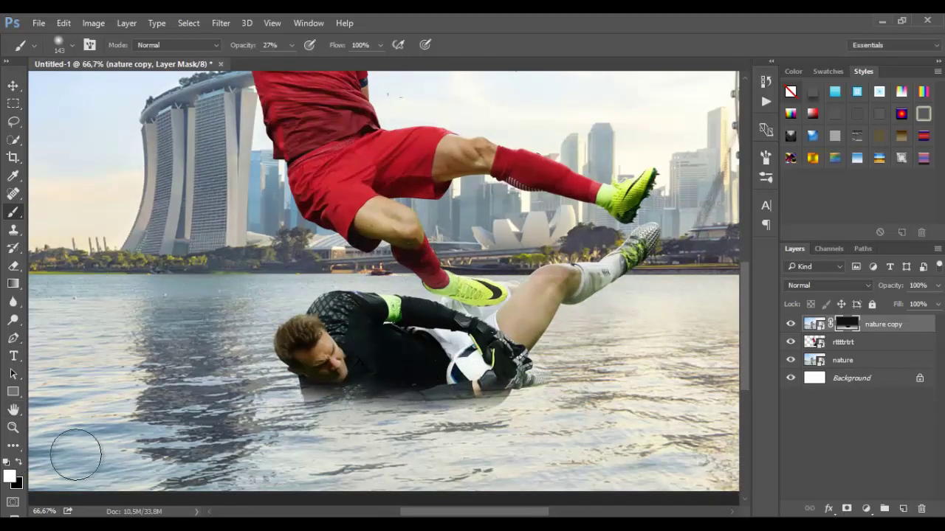
mouse_move(313, 425)
left_mouse_down()
mouse_move(555, 401)
mouse_move(381, 414)
mouse_move(461, 399)
mouse_move(380, 419)
mouse_move(428, 398)
mouse_move(335, 427)
mouse_move(394, 410)
mouse_move(530, 408)
mouse_move(425, 418)
left_mouse_up()
key("ctrl+z")
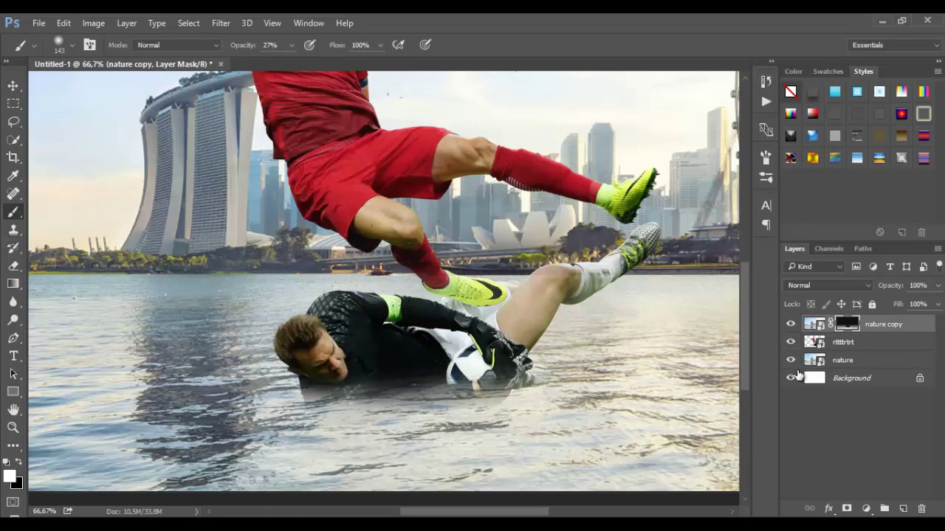
- Add a new layer above nature copy and prepare the 162 px splatter brush with a light water colour sampled below the goalkeeper
left_click(902, 509)
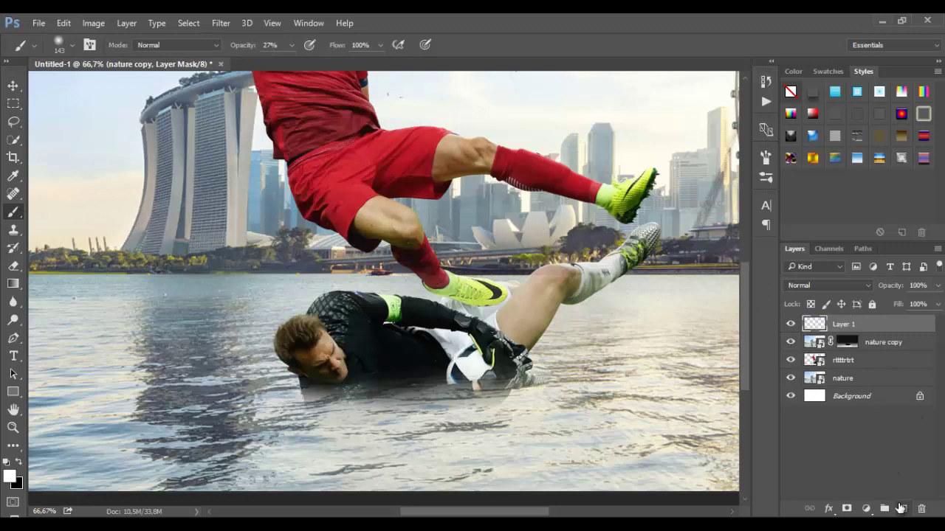
right_click(232, 291)
left_click(361, 380)
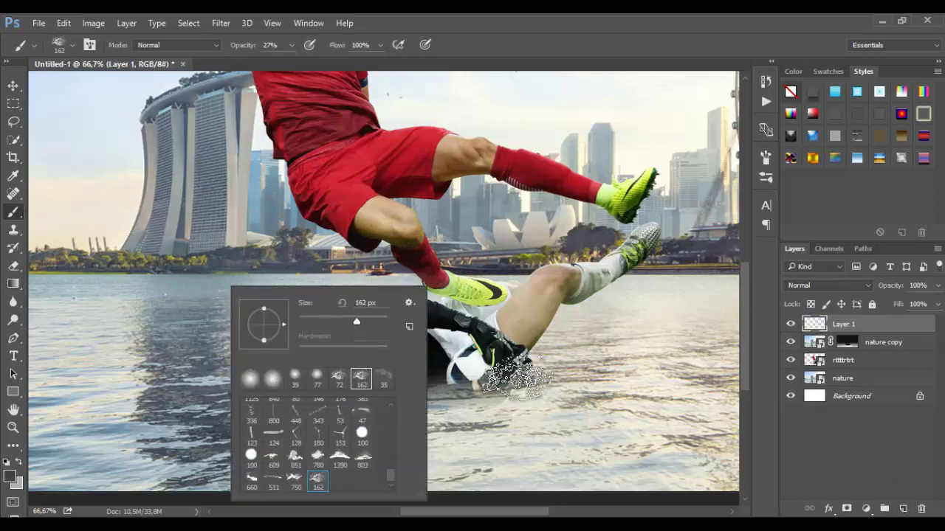
left_click(498, 384)
left_click(365, 417)
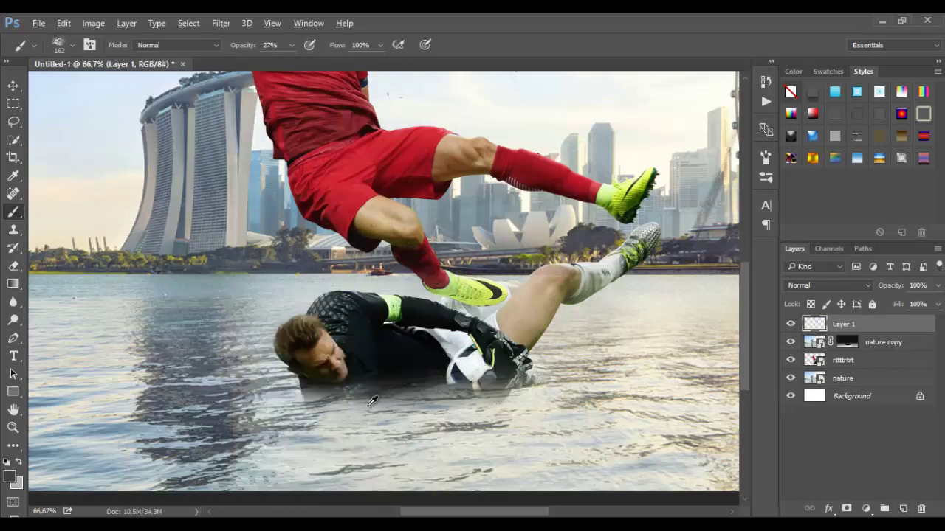
left_click(327, 419, "alt")
- Stamp 162 px splatter marks at 27% opacity along the waterline from the goalkeeper's head to the ball and gloves
left_click(311, 397)
left_click(357, 397)
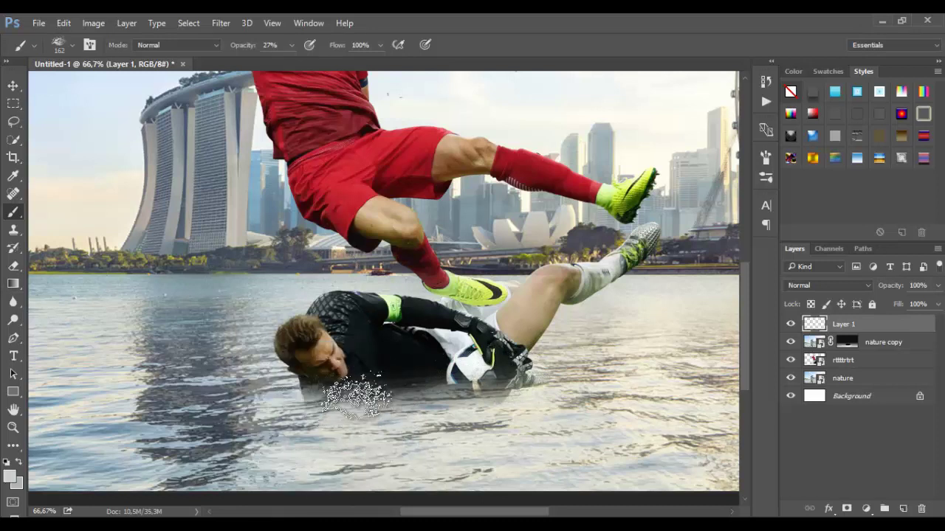
left_click(392, 399)
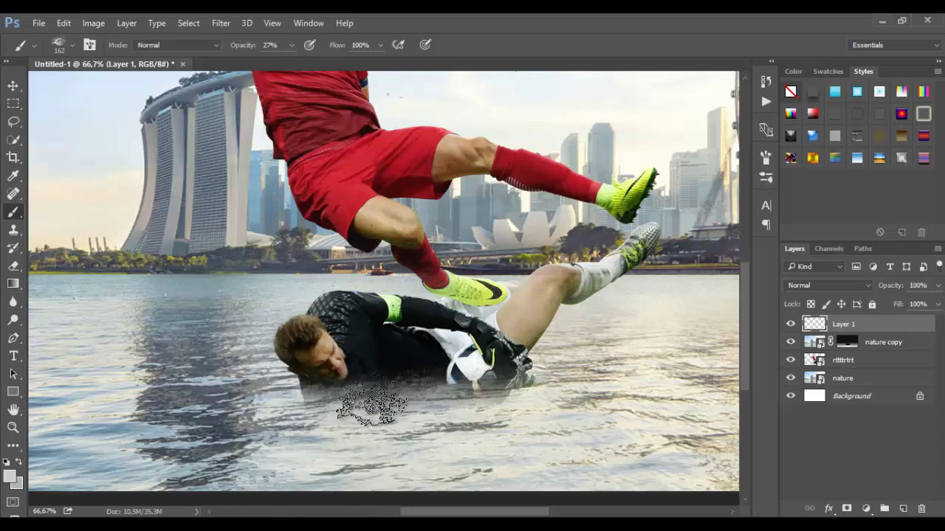
left_click(422, 390)
left_click(487, 392)
left_click(510, 392)
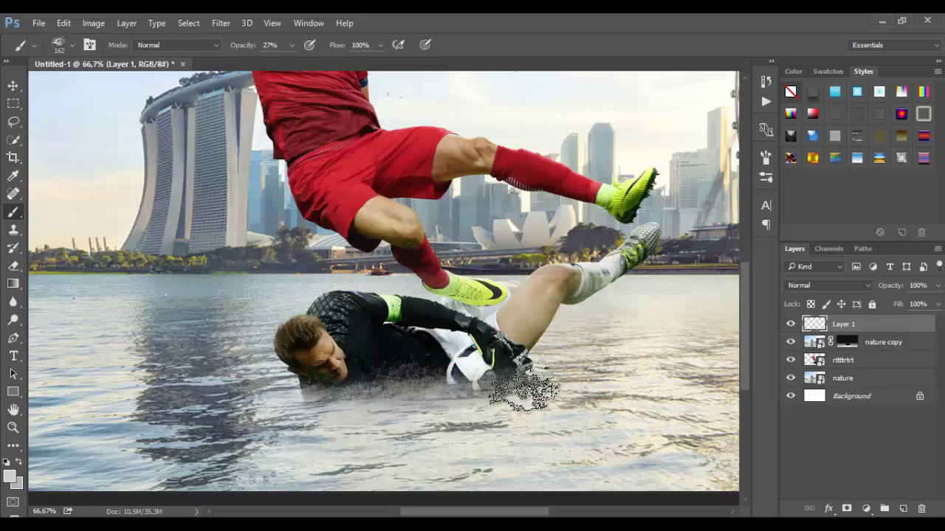
- Reduce the splatter brush to 18 px and paint fine spray along the water edge beneath the goalkeeper's chest and ball
left_click(500, 330, "ctrl+alt")
left_click(501, 330, "ctrl+alt")
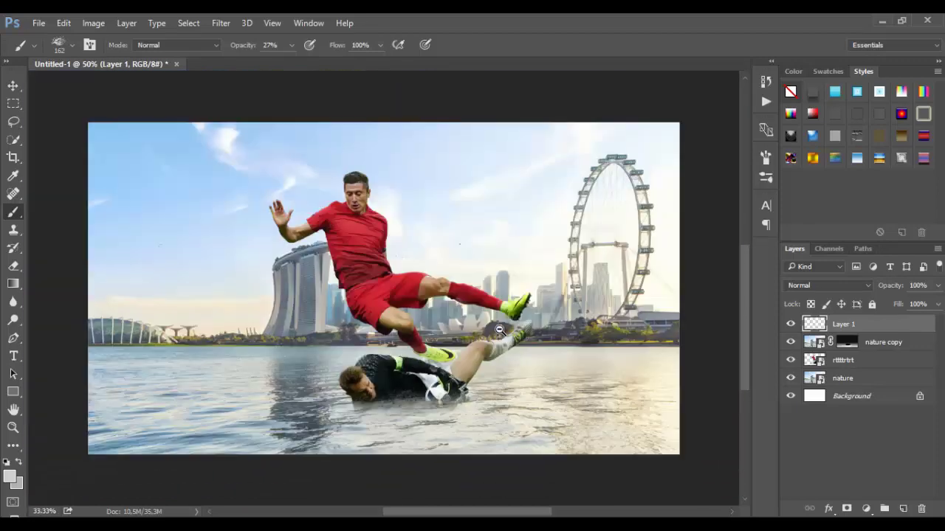
left_click(408, 405, "ctrl")
left_click(408, 405, "ctrl")
left_click(408, 405, "ctrl")
left_click(408, 405, "ctrl")
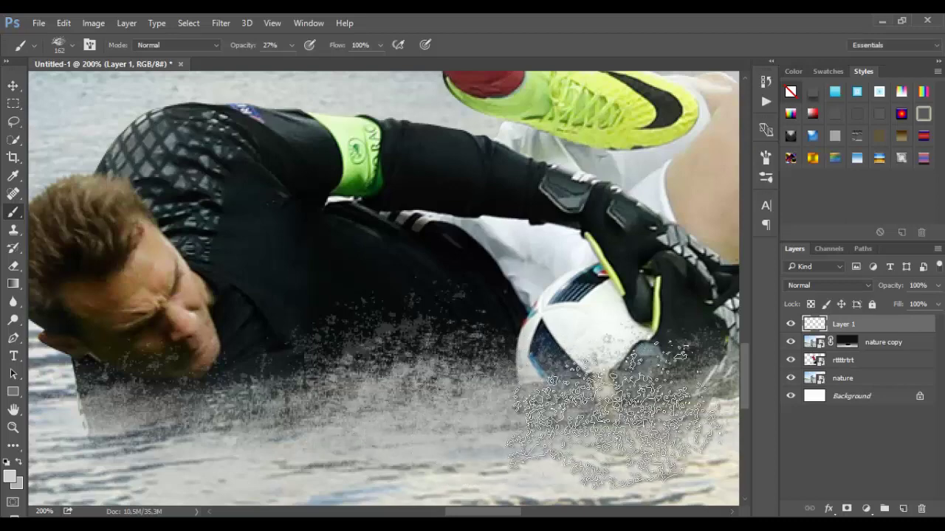
scroll(412, 453, "down", 4)
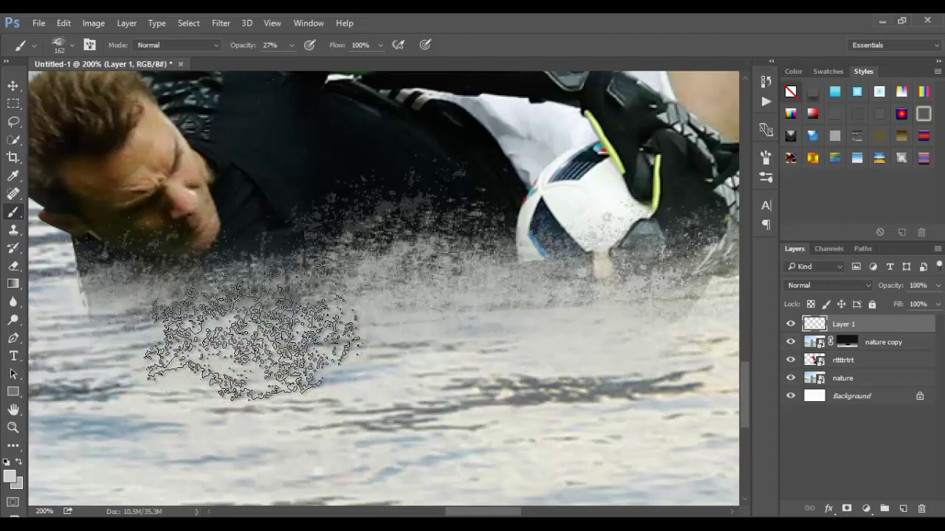
right_click(293, 342)
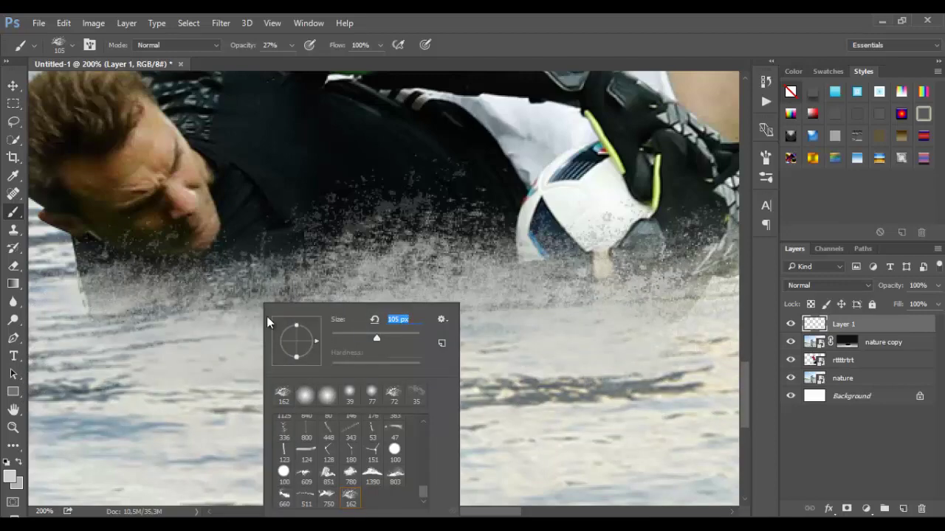
left_click_drag(337, 338, 339, 338)
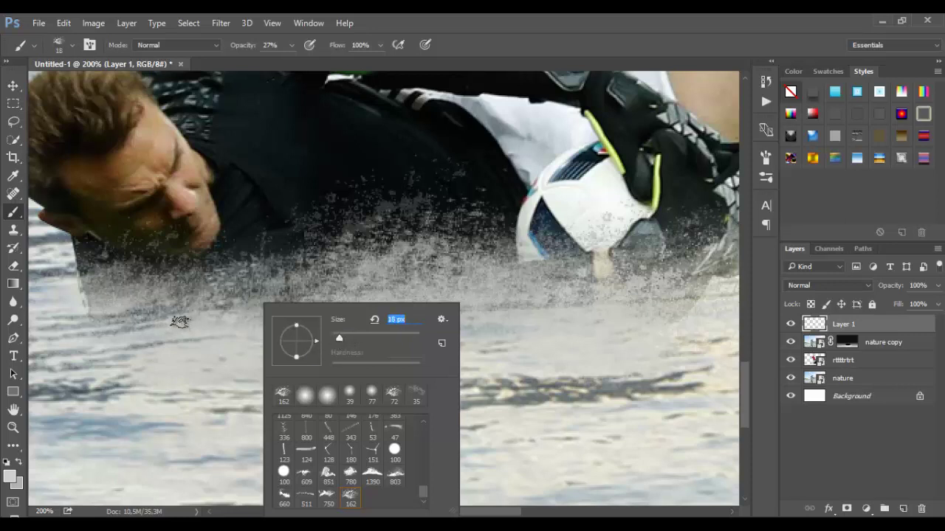
left_click_drag(106, 322, 214, 316)
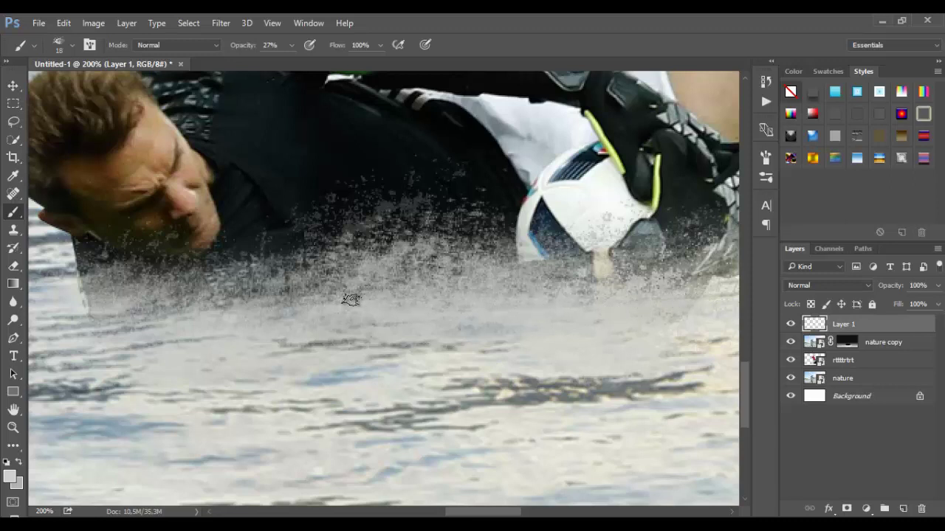
mouse_move(350, 299)
left_mouse_down()
mouse_move(185, 306)
mouse_move(96, 323)
left_mouse_up()
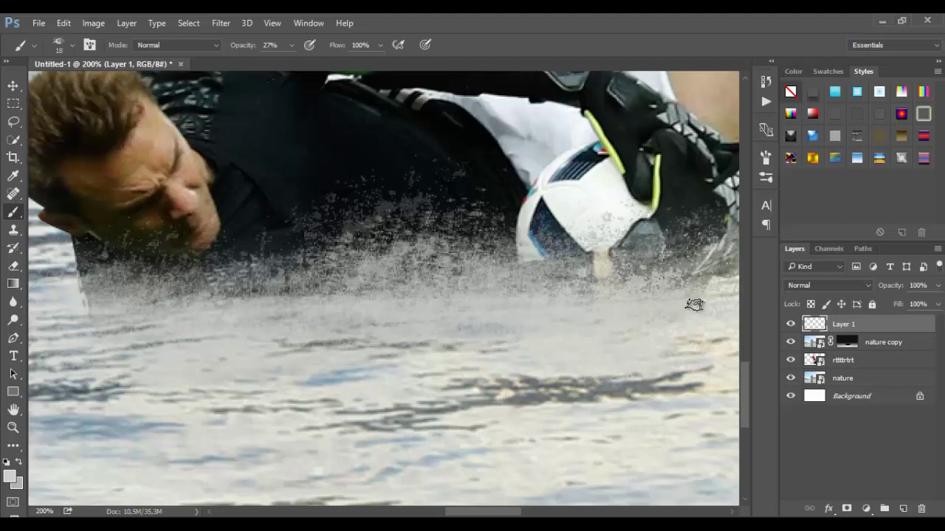
mouse_move(356, 305)
left_mouse_down()
mouse_move(184, 295)
mouse_move(404, 299)
left_mouse_up()
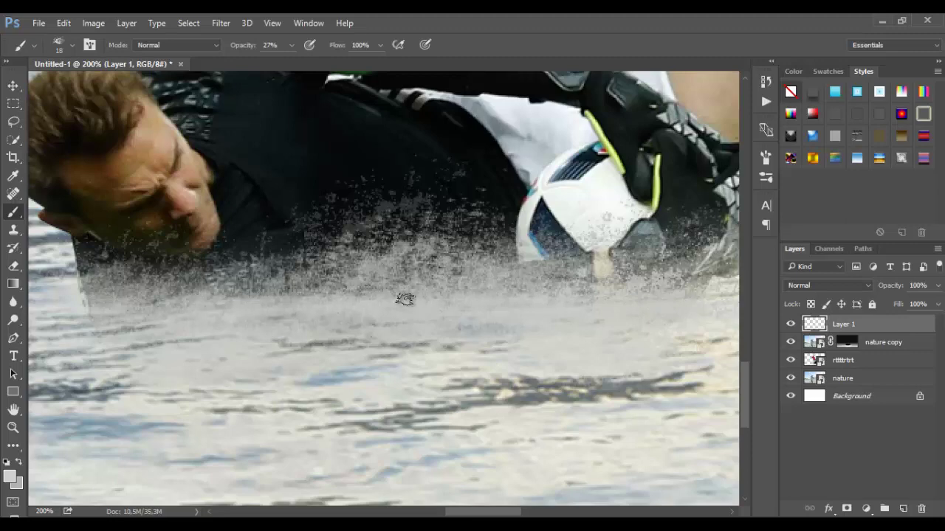
- Enlarge the splatter brush to 190 px and add spray over the goalkeeper's lower chest, the ball and the gloves
scroll(336, 276, "down", 2)
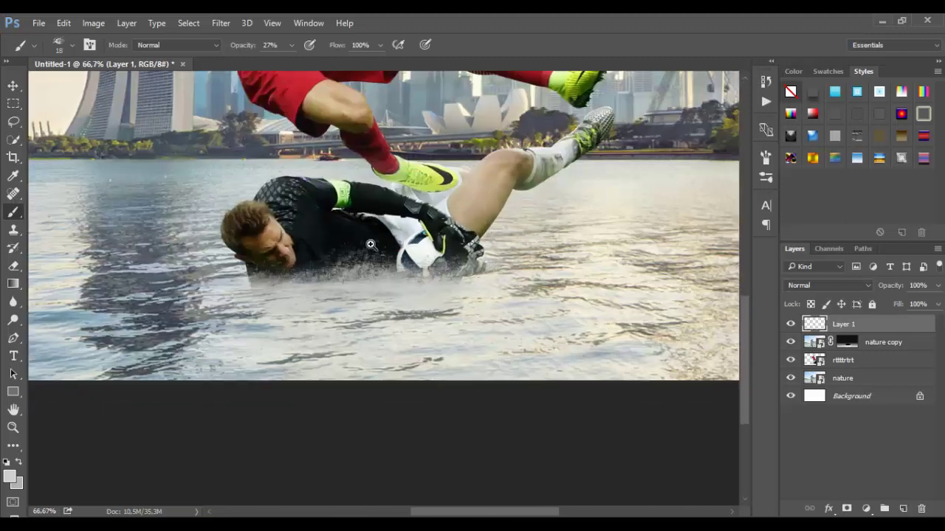
scroll(372, 239, "up", 2)
right_click(324, 273)
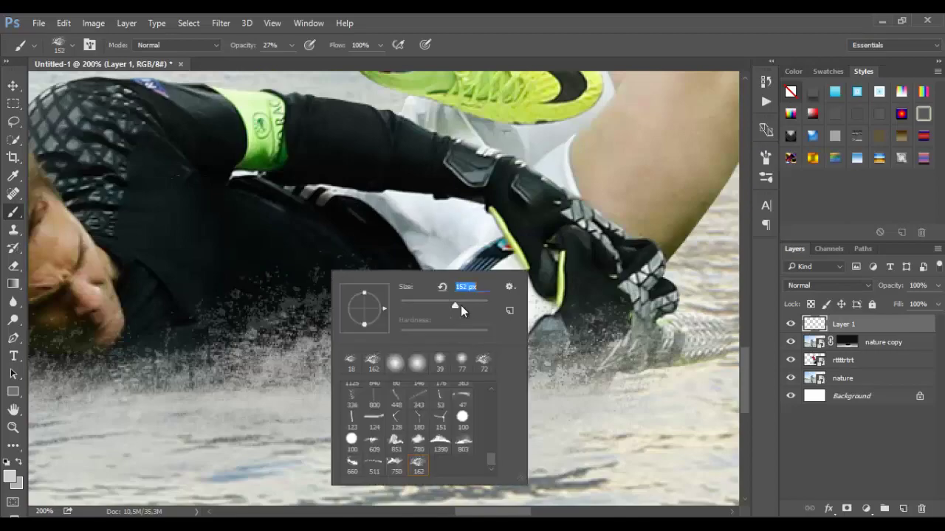
left_click_drag(460, 305, 464, 305)
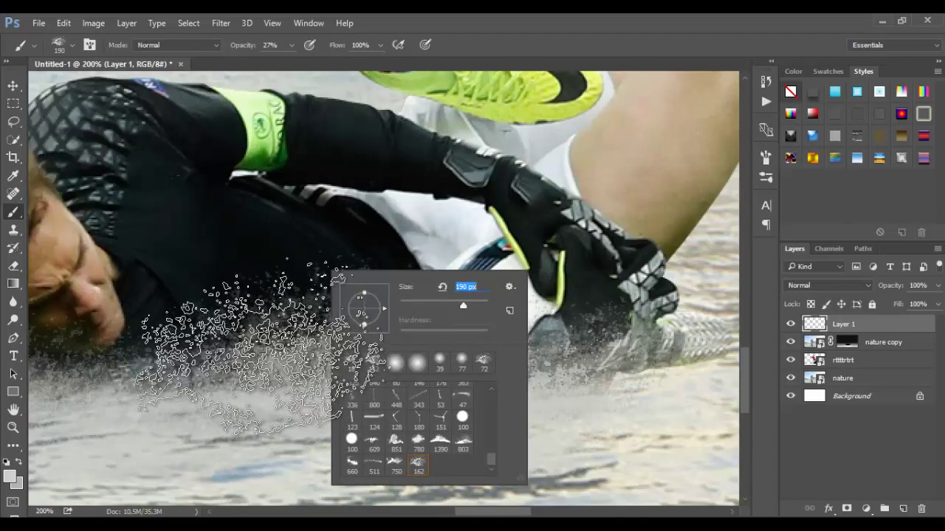
left_click(260, 349)
left_click(592, 295)
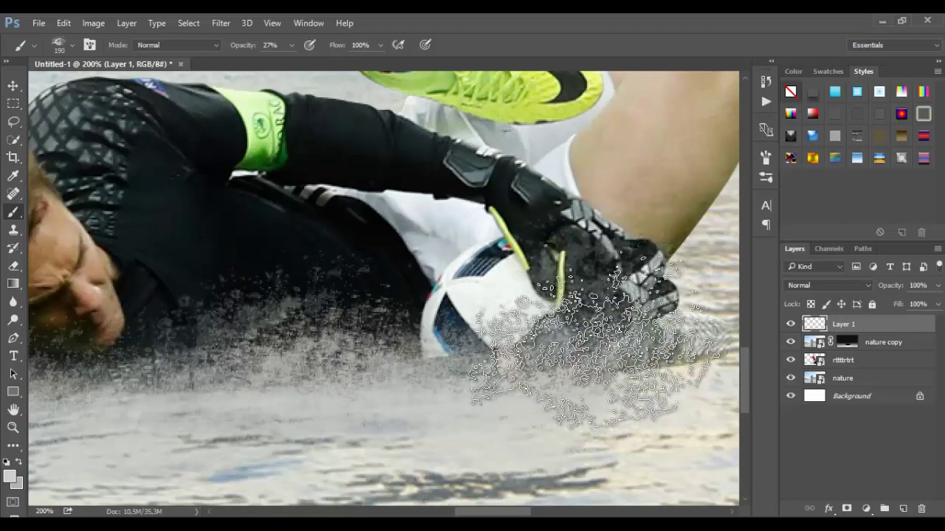
mouse_move(595, 349)
left_mouse_down()
mouse_move(457, 443)
mouse_move(414, 401)
mouse_move(442, 356)
mouse_move(355, 432)
mouse_move(415, 336)
mouse_move(366, 443)
mouse_move(221, 444)
mouse_move(379, 298)
mouse_move(587, 269)
mouse_move(503, 309)
mouse_move(87, 387)
mouse_move(243, 414)
left_mouse_up()
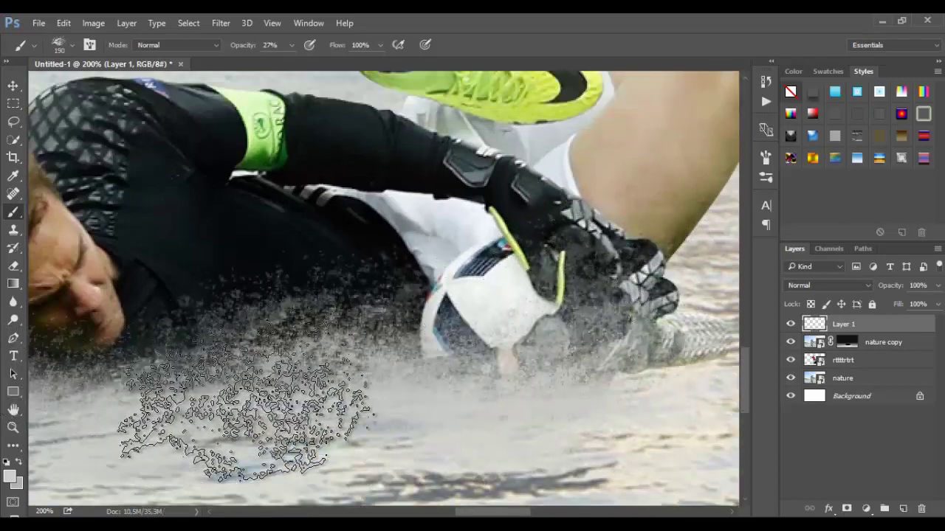
- Duplicate the footballers layer and select the original beneath the copy
left_click_drag(473, 513, 442, 514)
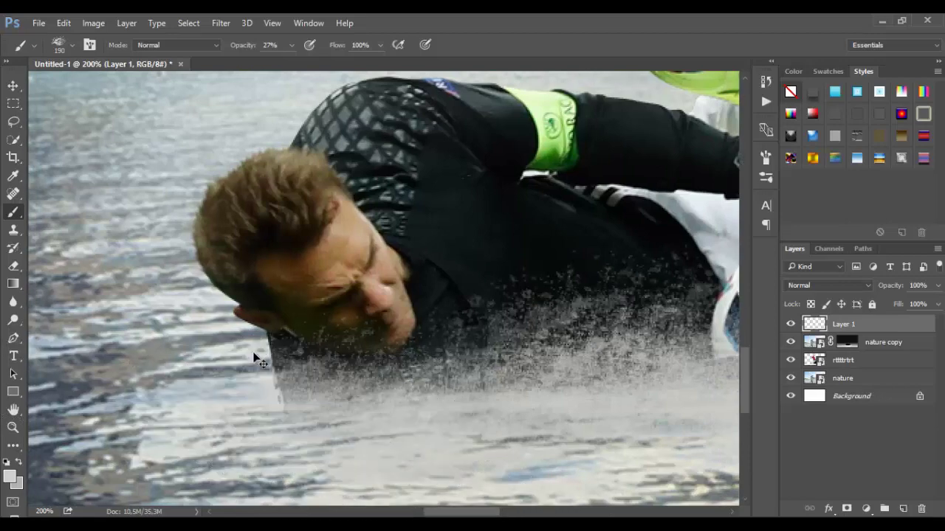
scroll(254, 358, "down", 3)
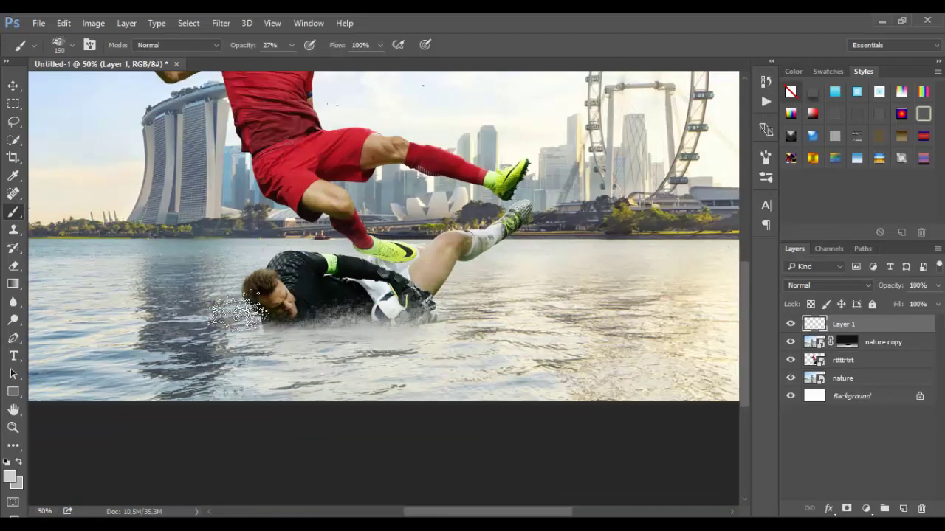
scroll(377, 267, "down", 1)
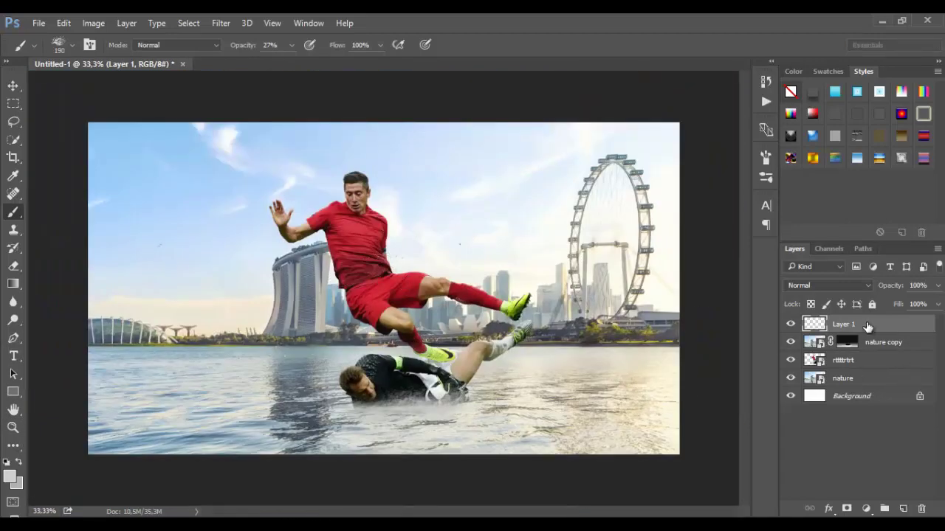
left_click_drag(886, 369, 901, 507)
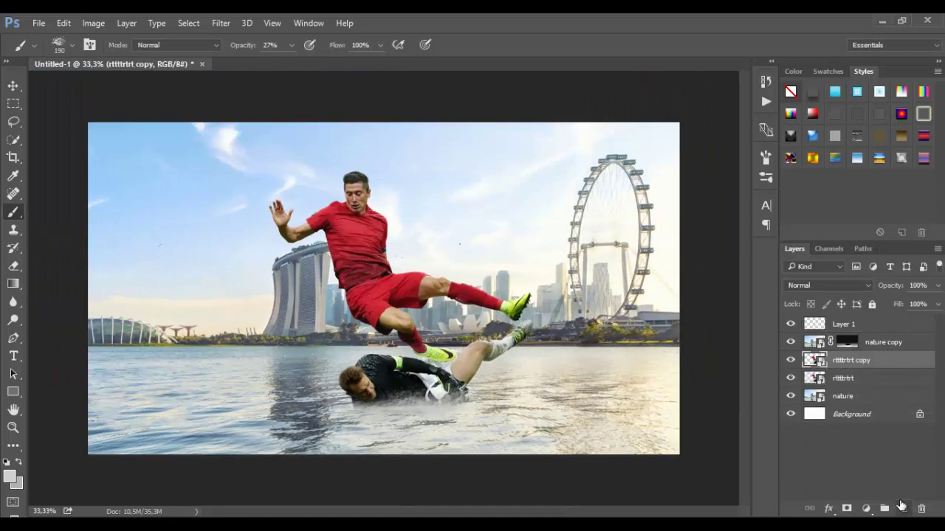
left_click(861, 380)
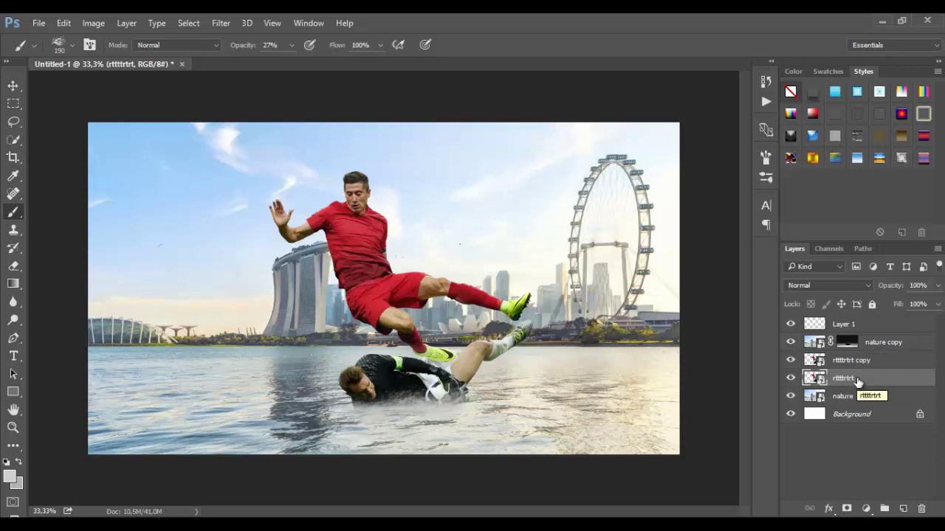
- Flip the original footballers layer vertically to -69.50% height and move it below the players as a reflection
left_click(14, 88)
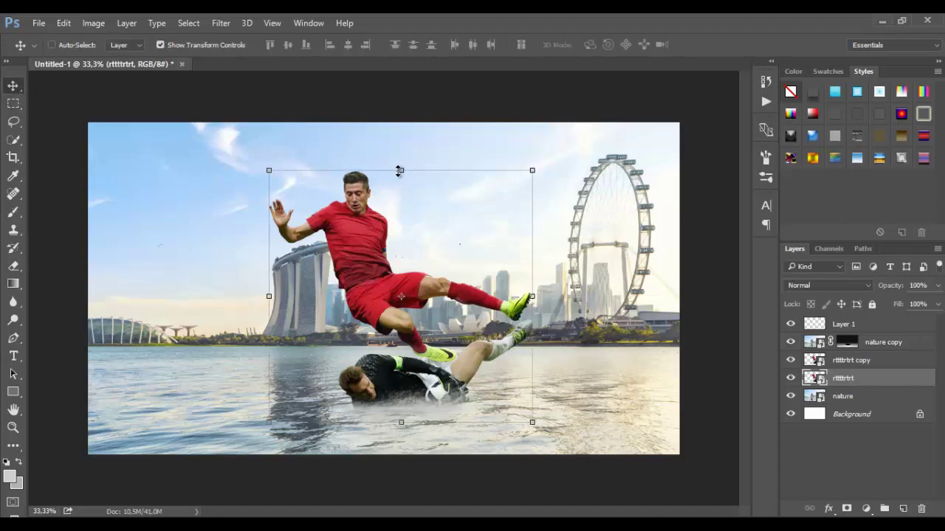
left_click_drag(399, 170, 424, 509)
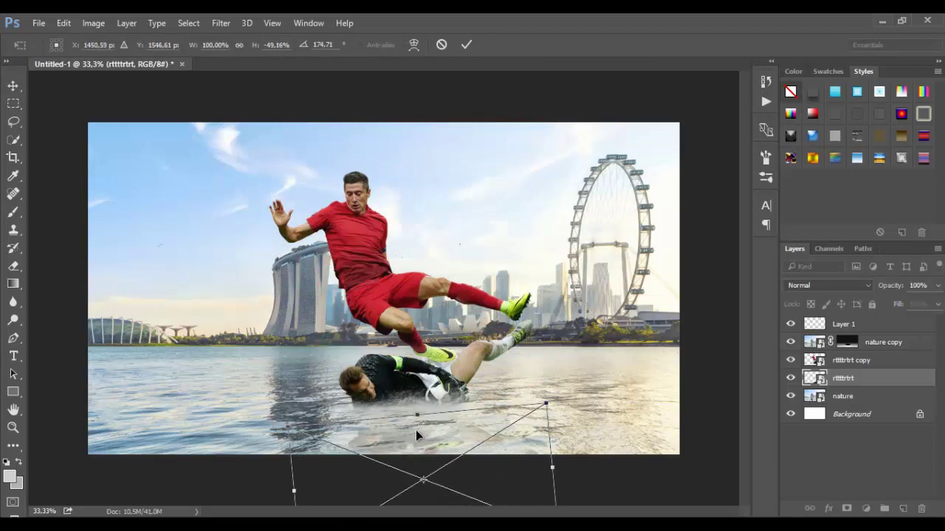
left_click_drag(416, 435, 418, 317)
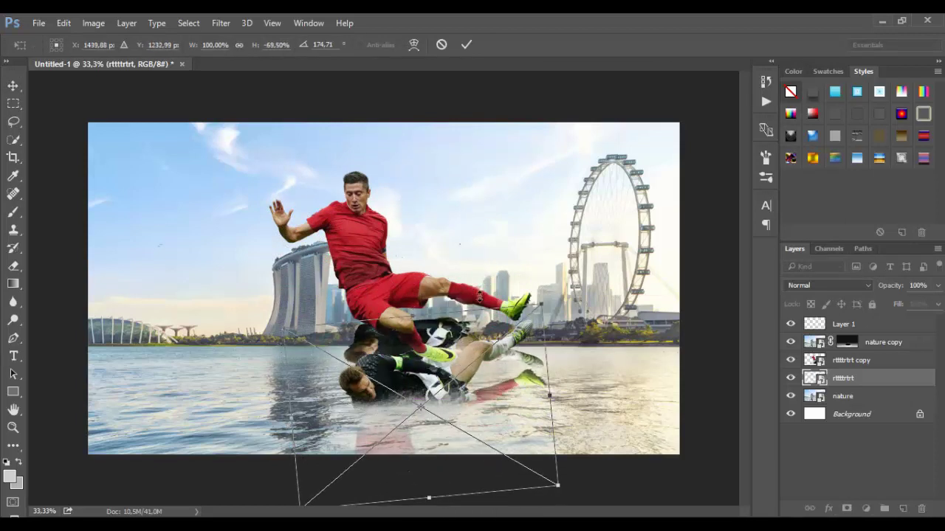
left_click(466, 45)
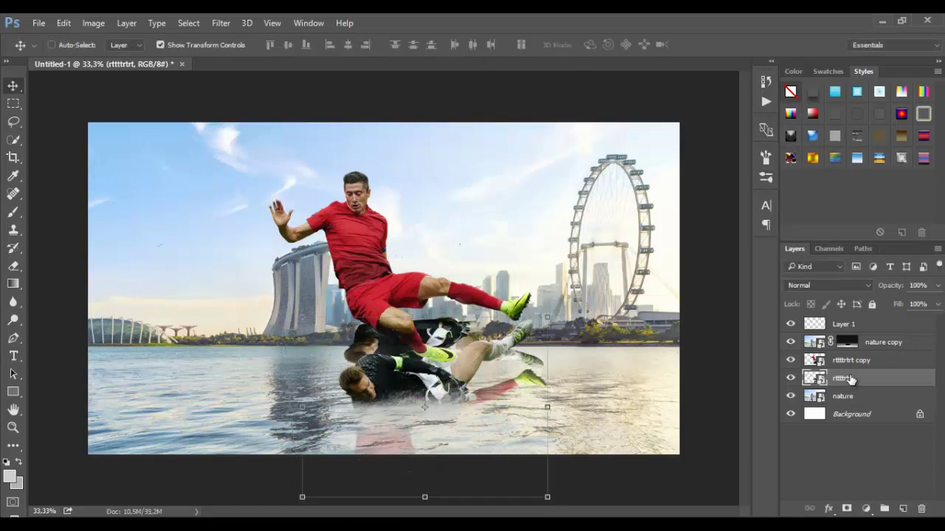
- Bring the flipped footballers layer to the top of the stack, then rotate and position its goalkeeper directly beneath the upright one
left_click_drag(850, 378, 780, 324)
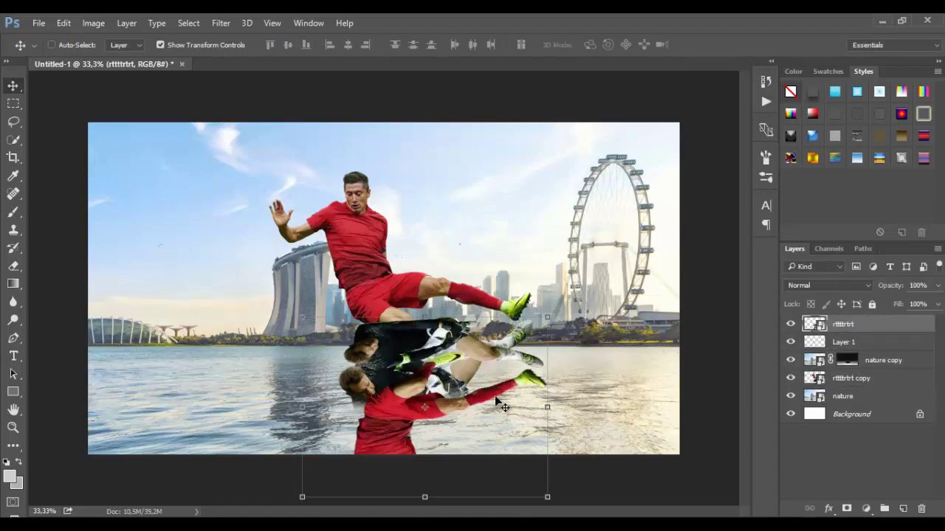
left_click_drag(495, 397, 516, 394)
left_click_drag(311, 301, 210, 415)
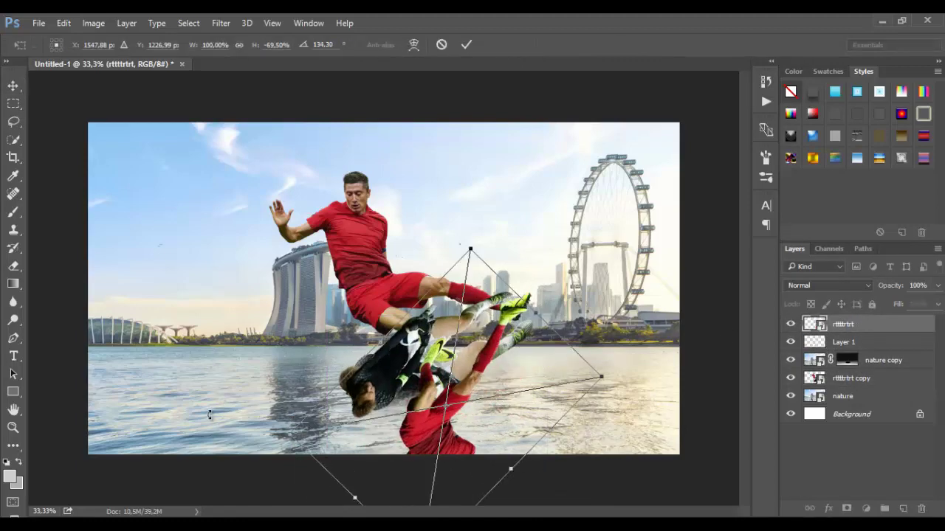
left_click_drag(389, 352, 461, 406)
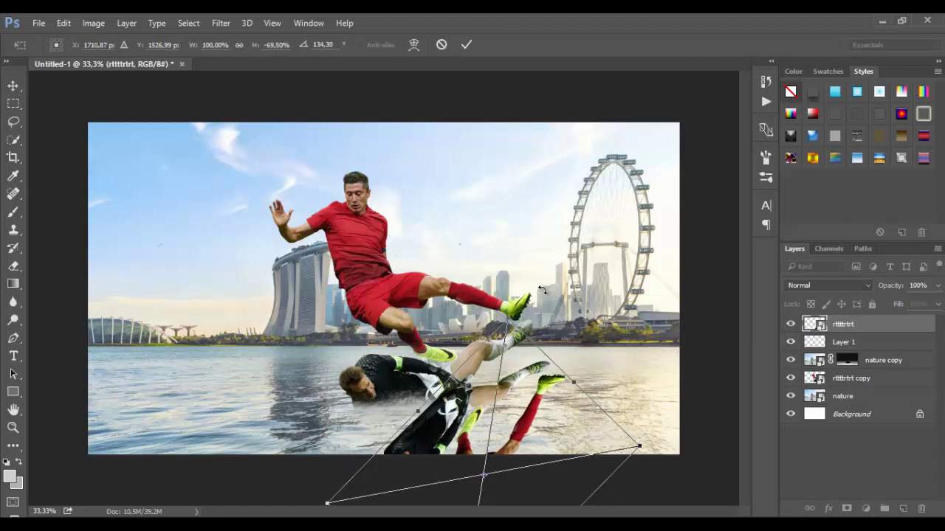
left_click_drag(550, 297, 596, 344)
left_click_drag(446, 387, 424, 416)
left_click(466, 46)
- Rasterize the flipped footballers layer
right_click(812, 325)
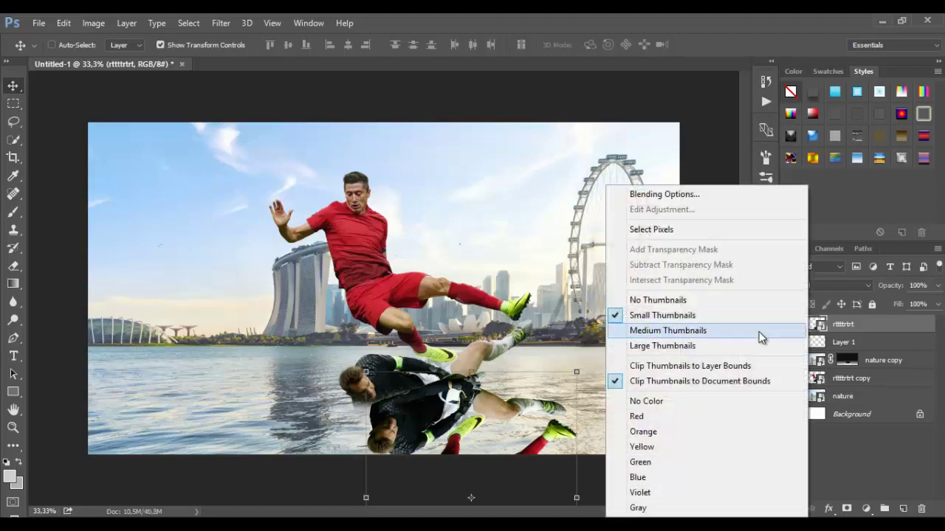
right_click(845, 333)
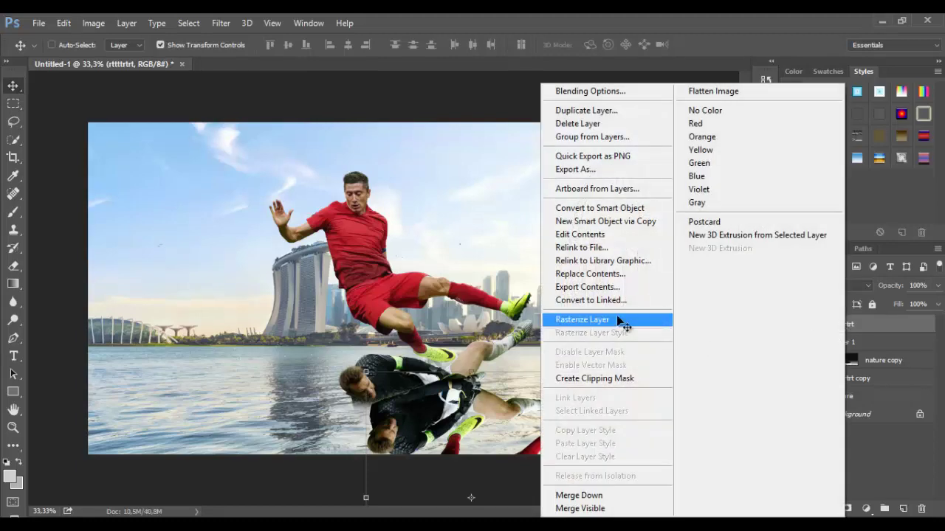
left_click(659, 320)
- Darken the flipped footballers layer into a solid black silhouette with a Curves adjustment
left_click(96, 23)
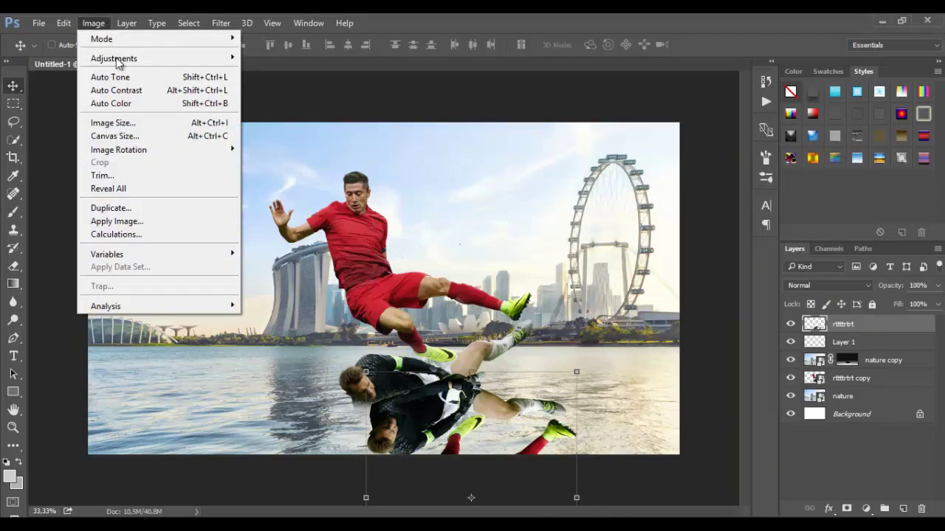
mouse_move(173, 58)
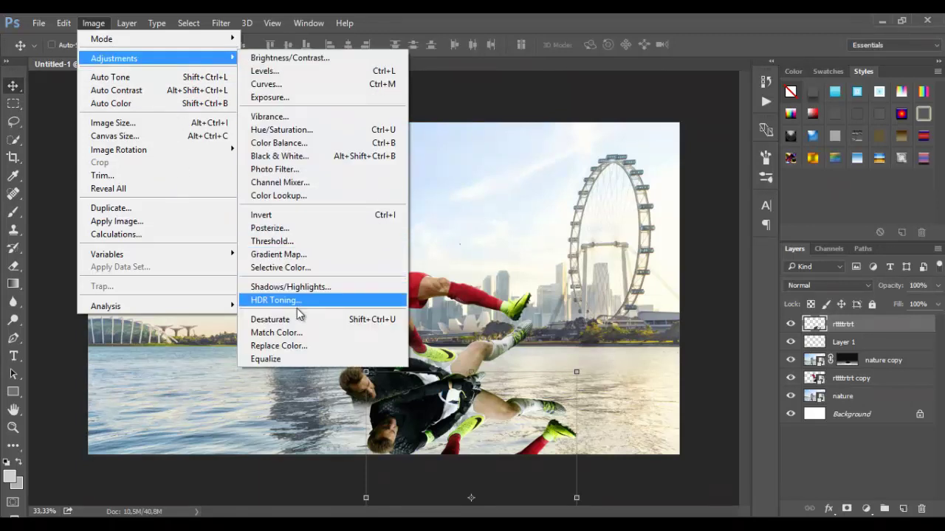
left_click(283, 84)
left_click_drag(478, 395, 607, 396)
left_click_drag(588, 153, 743, 143)
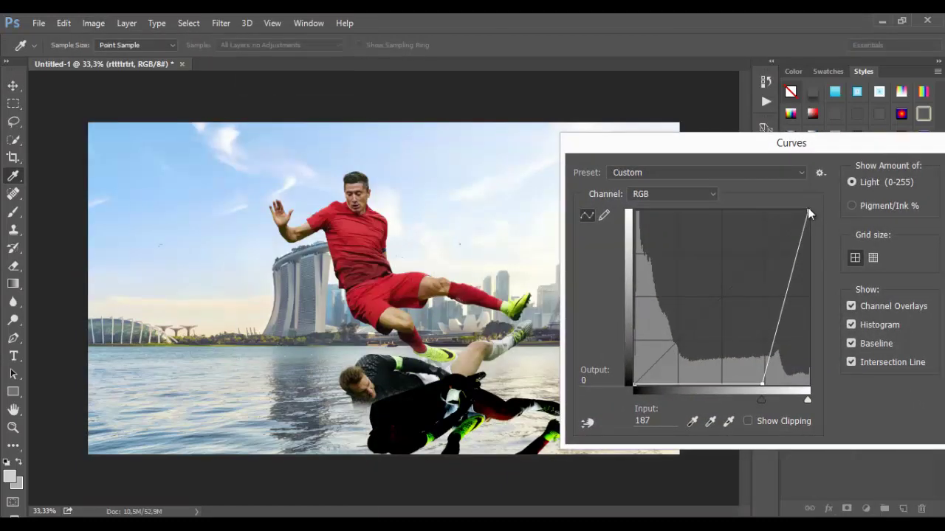
left_click_drag(808, 211, 827, 393)
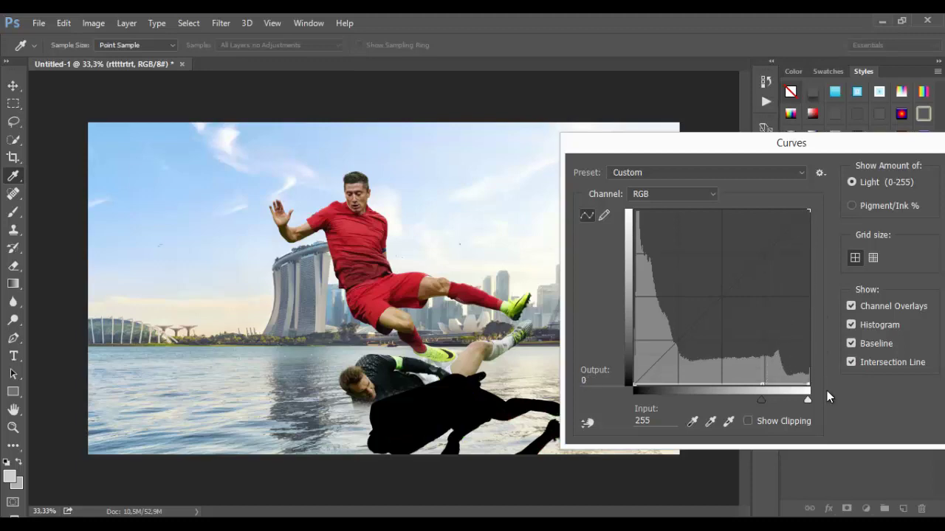
left_click_drag(881, 139, 641, 111)
left_click(744, 144)
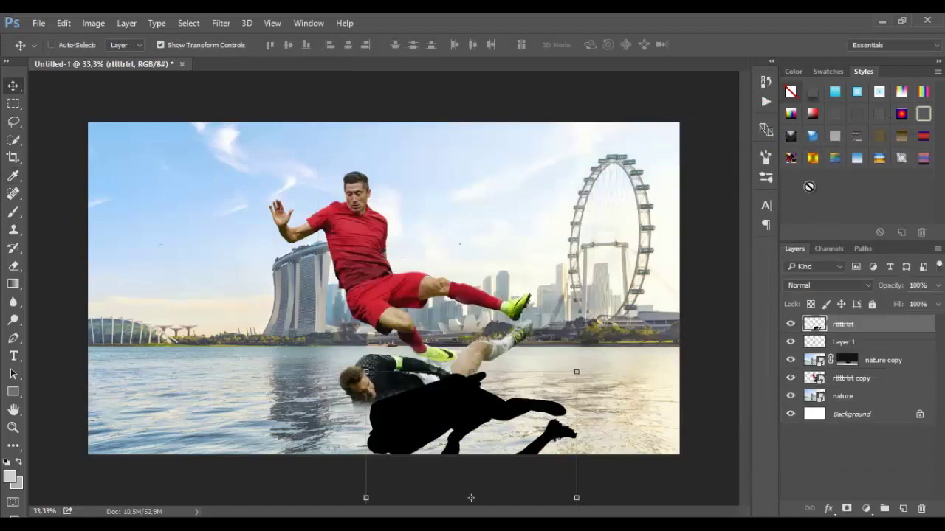
- Apply a Gaussian Blur with a 13,9-pixel radius to the black silhouette
left_click(219, 23)
mouse_move(273, 178)
left_click(432, 228)
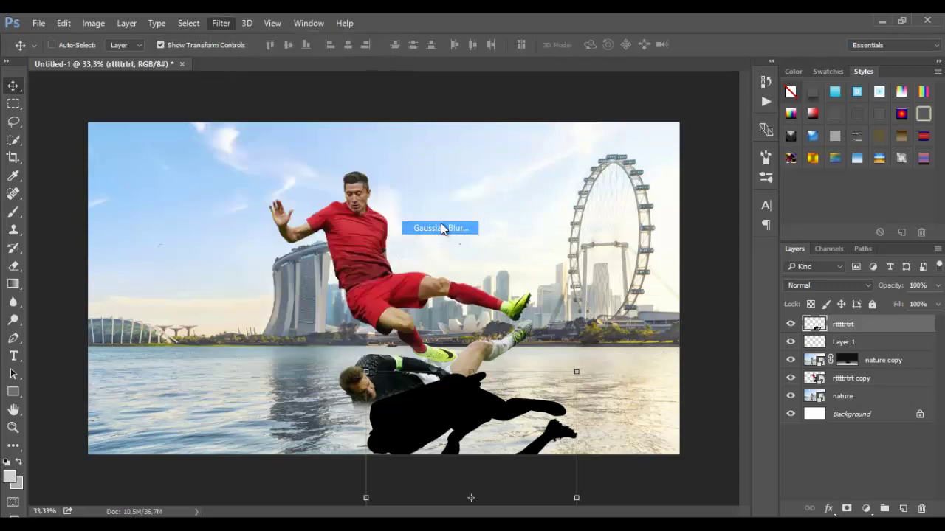
mouse_move(662, 446)
left_mouse_down()
mouse_move(638, 447)
mouse_move(647, 447)
left_mouse_up()
left_click(767, 264)
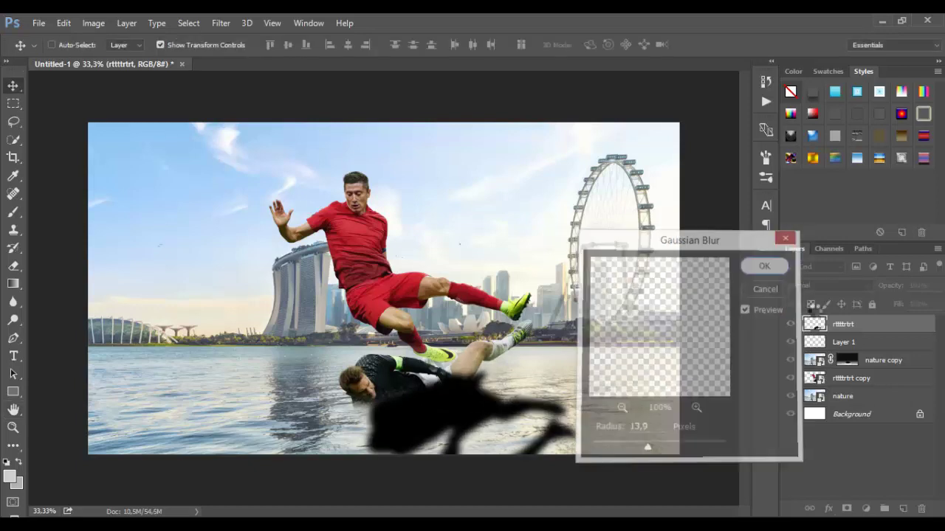
- Move the blurred silhouette layer beneath the nature copy layer and set nature copy's opacity to 88%
left_click_drag(843, 325, 852, 365)
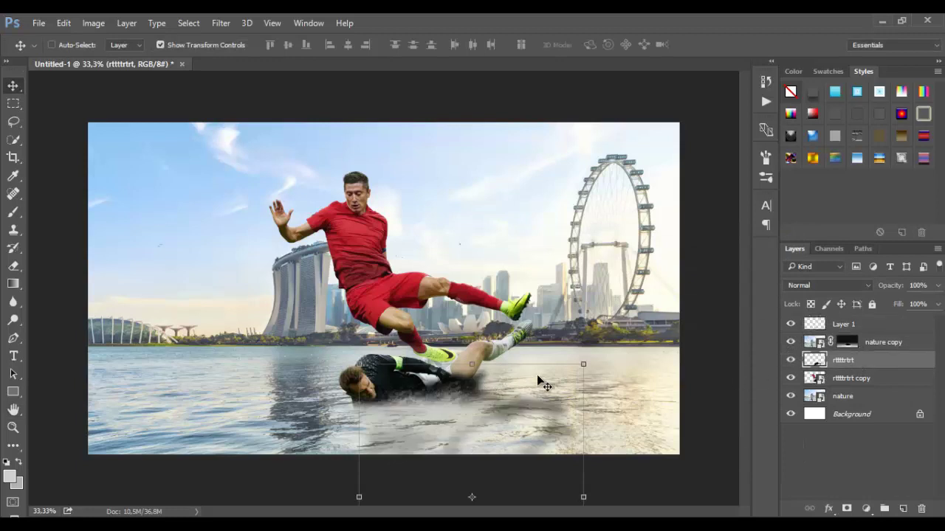
left_click(882, 346)
left_click(937, 286)
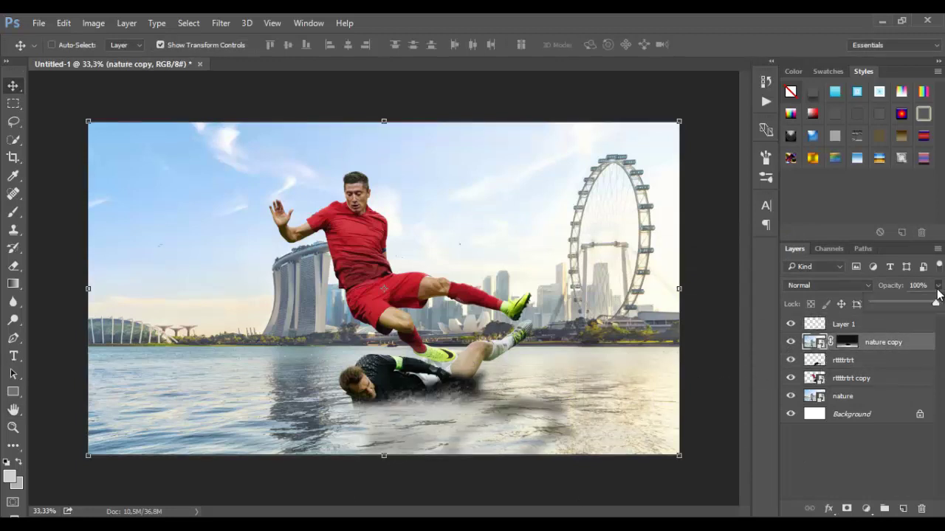
mouse_move(928, 309)
left_mouse_down()
mouse_move(918, 310)
mouse_move(929, 311)
left_mouse_up()
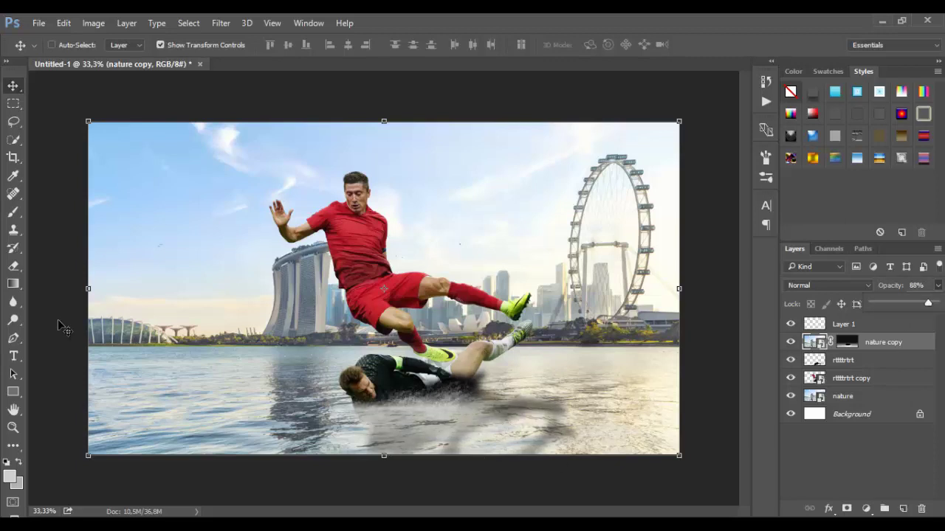
- Brush extra shadow in black (000000) onto the silhouette layer across the water below the goalkeeper
left_click(13, 212)
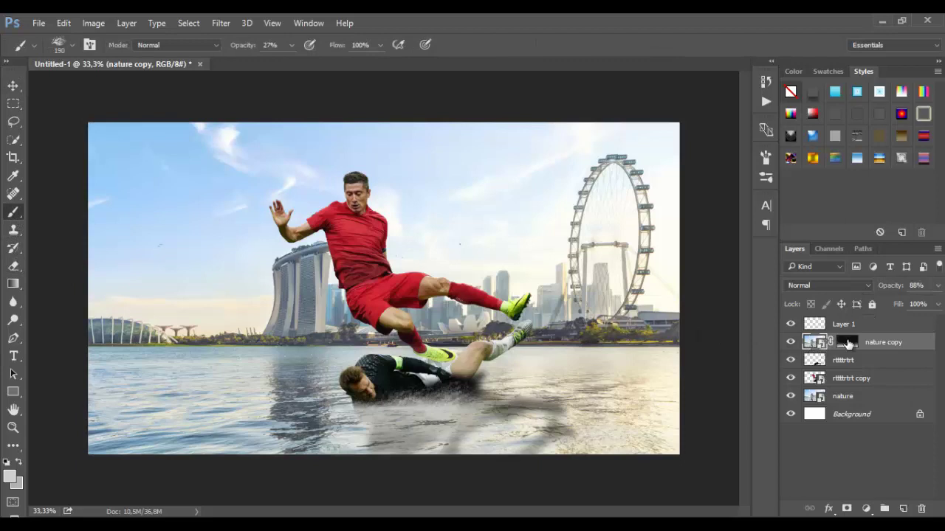
left_click(844, 361)
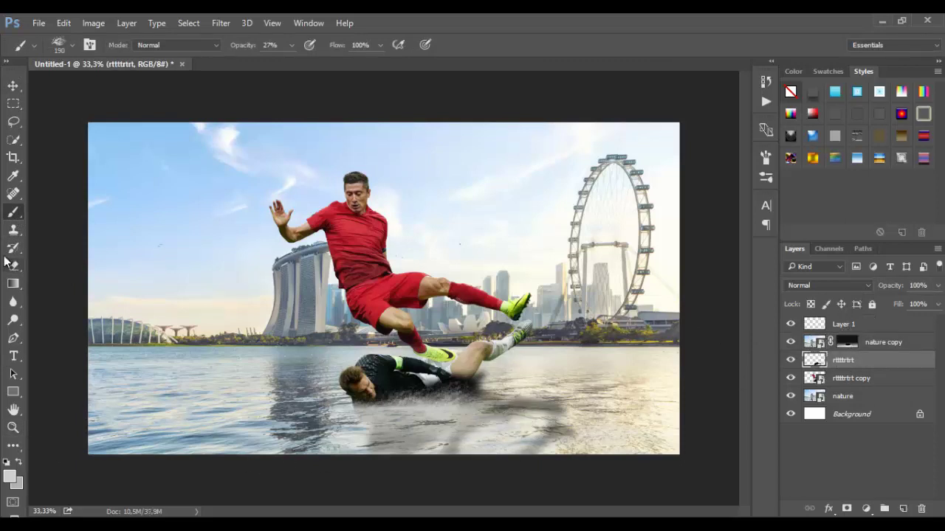
left_click(9, 478)
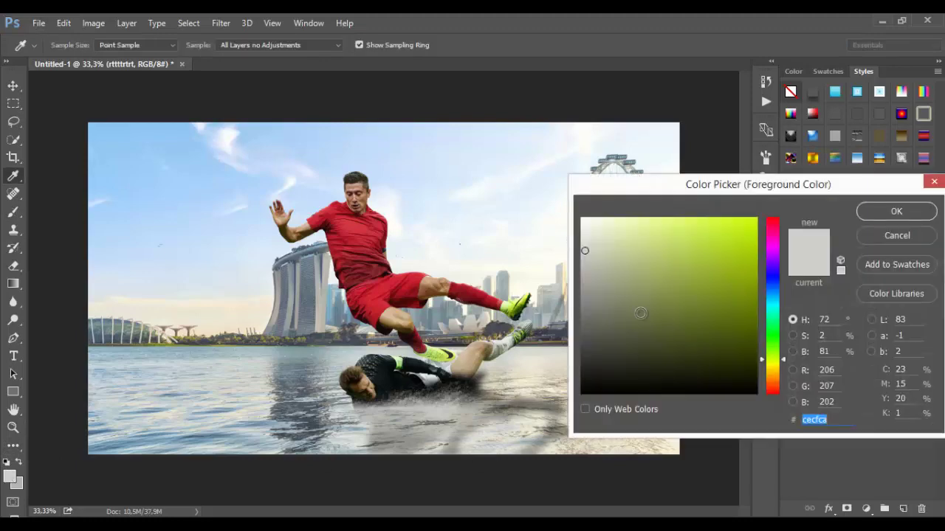
type("000000")
left_click(893, 212)
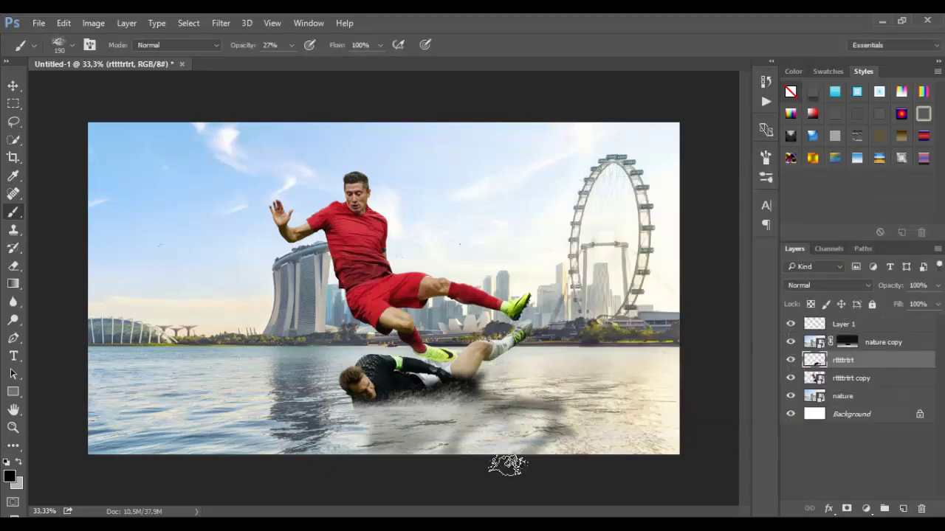
mouse_move(510, 433)
left_mouse_down()
mouse_move(479, 442)
mouse_move(517, 433)
mouse_move(492, 451)
mouse_move(472, 442)
mouse_move(540, 419)
mouse_move(498, 422)
mouse_move(497, 434)
mouse_move(434, 454)
mouse_move(461, 427)
mouse_move(436, 409)
mouse_move(508, 411)
mouse_move(509, 432)
mouse_move(546, 411)
mouse_move(512, 427)
mouse_move(498, 452)
mouse_move(532, 437)
mouse_move(526, 431)
mouse_move(499, 458)
mouse_move(437, 447)
mouse_move(421, 468)
mouse_move(348, 439)
mouse_move(367, 422)
left_mouse_up()
- Switch to a soft round brush and add smooth black shadow to the water below the goalkeeper
right_click(444, 417)
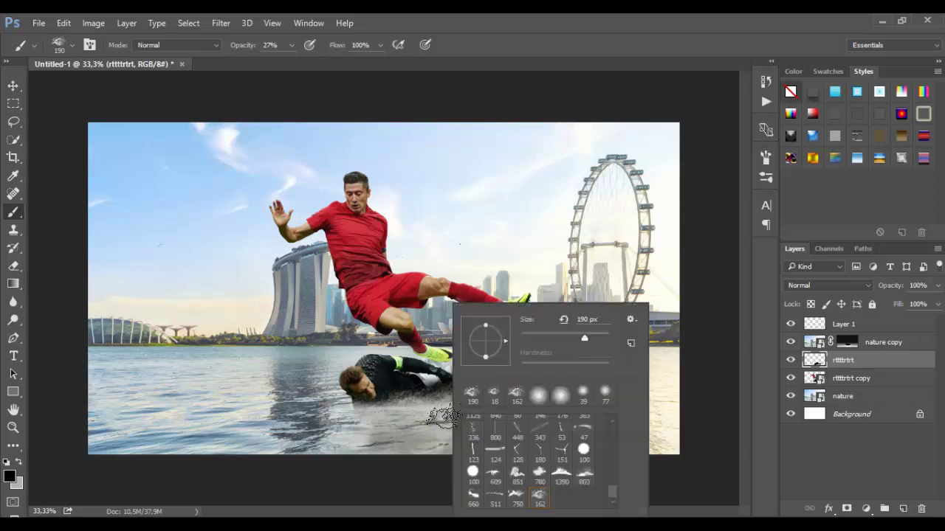
left_click(567, 399)
left_click(397, 430)
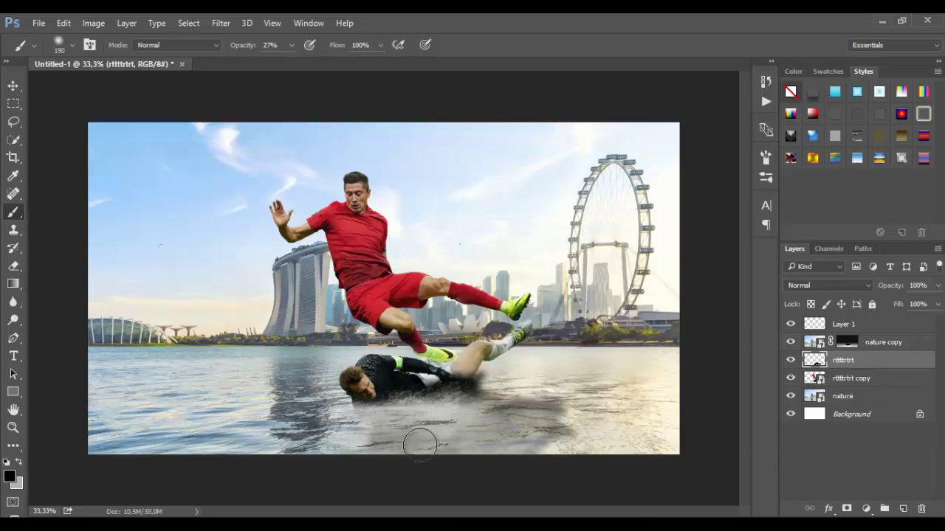
- Add a layer mask to the silhouette layer and mask out the shadow covering the goalkeeper's glove and the ball
left_click(845, 509)
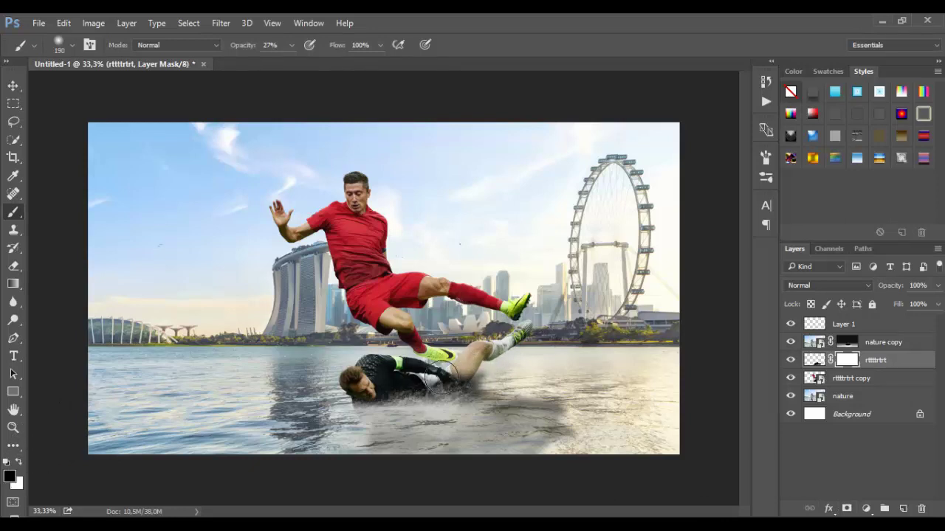
mouse_move(463, 368)
left_mouse_down()
mouse_move(415, 375)
mouse_move(465, 358)
mouse_move(363, 376)
mouse_move(481, 367)
mouse_move(440, 383)
left_mouse_up()
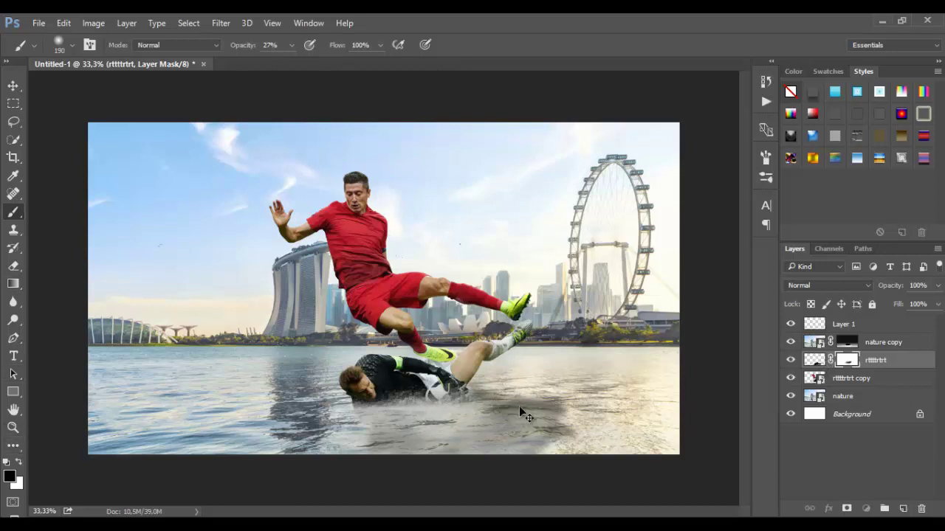
key("ctrl+alt+z")
- Touch up the shadow directly beneath the goalkeeper on the silhouette layer with the soft black brush
left_click(824, 326)
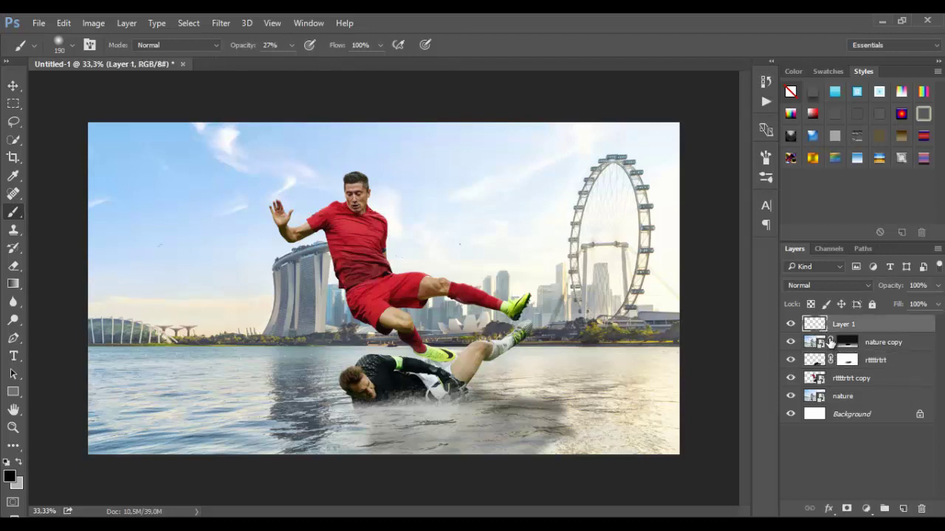
left_click(824, 359)
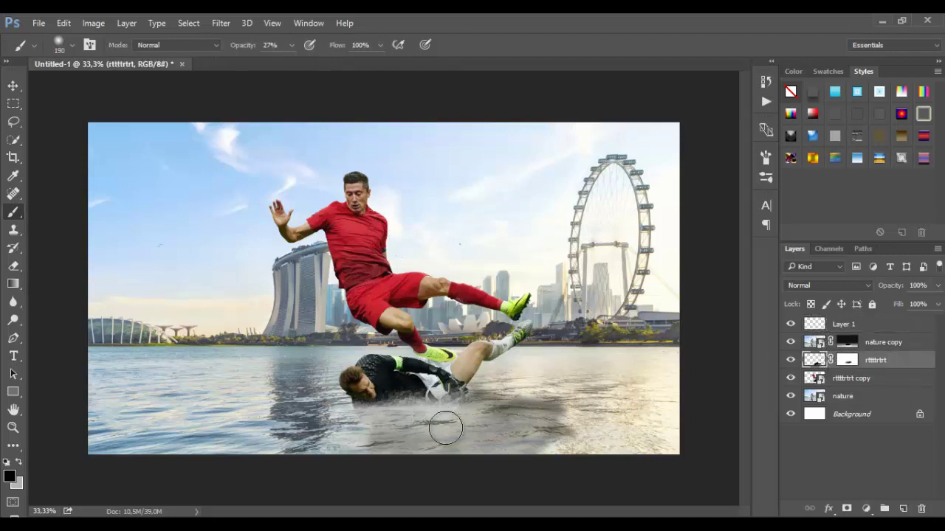
left_click(847, 360)
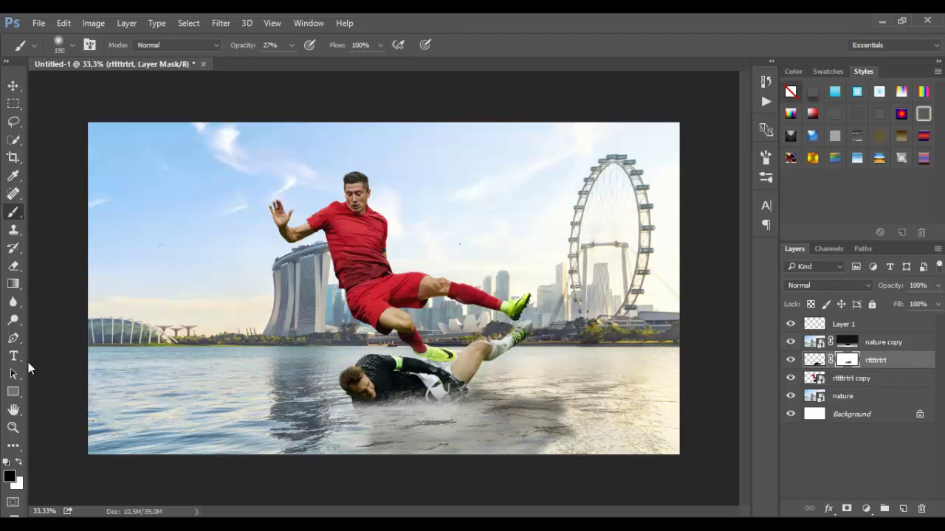
left_click(16, 449)
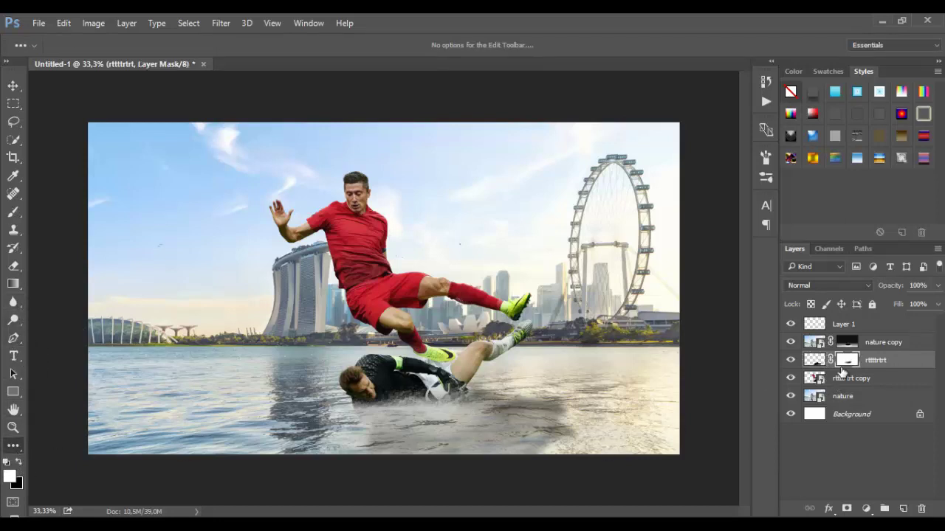
left_click(14, 212)
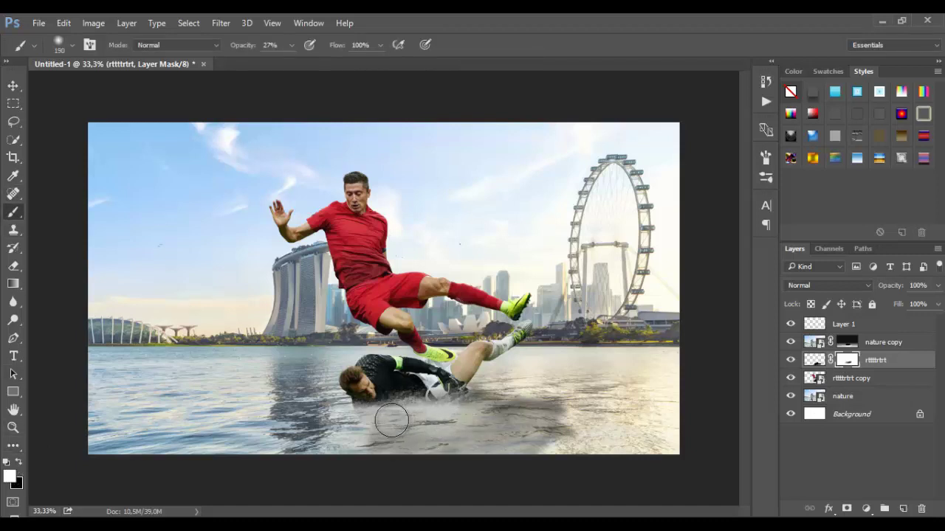
left_click(814, 362)
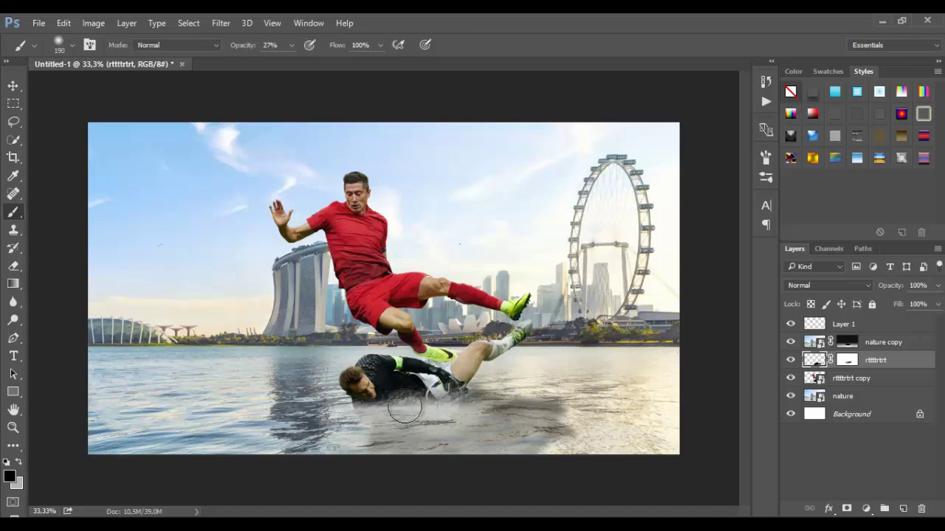
left_click_drag(406, 408, 451, 400)
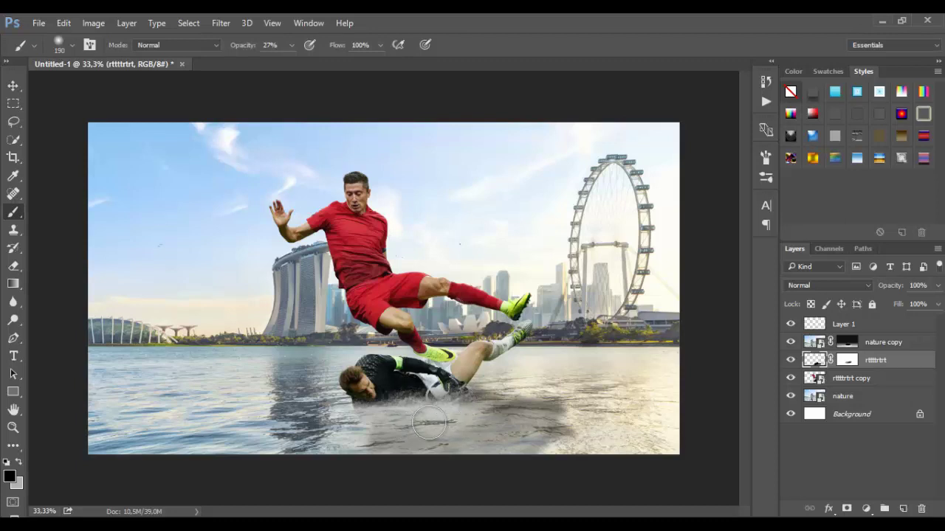
- Make Layer 1 active and choose the 803 px splash brush, reduced to 202 px, for the waterline around the ball
left_click(860, 323)
left_click(435, 404, "ctrl")
left_click(435, 403, "ctrl")
left_click(434, 403, "ctrl")
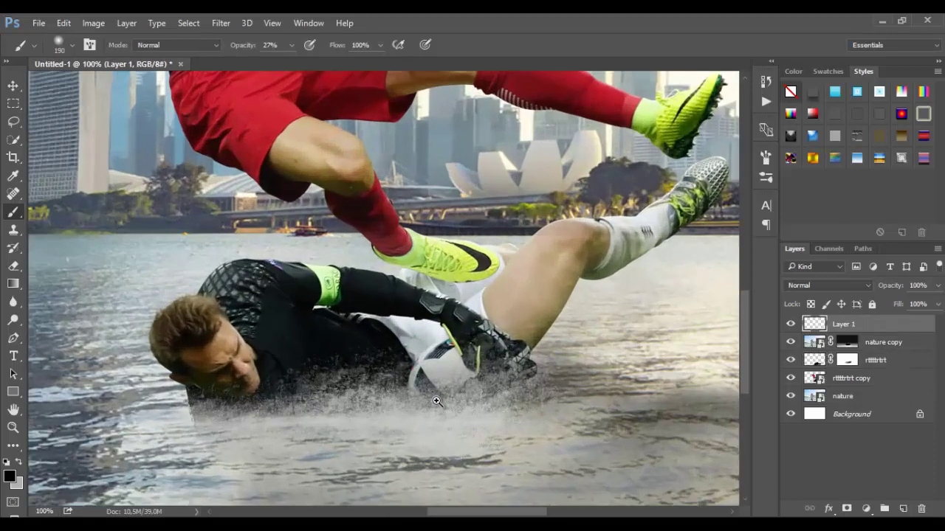
left_click(435, 403, "ctrl")
right_click(399, 391)
scroll(500, 404, "down", 3)
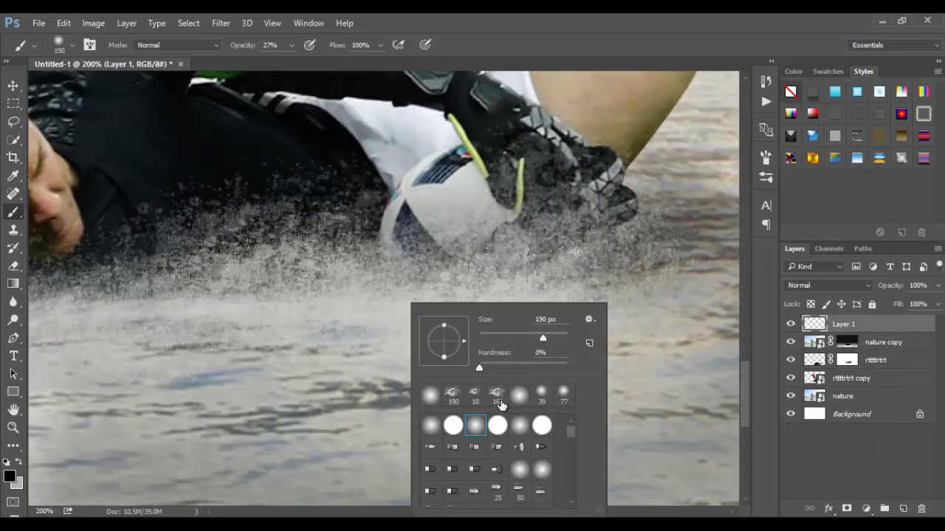
left_click_drag(571, 434, 569, 496)
left_click(543, 476)
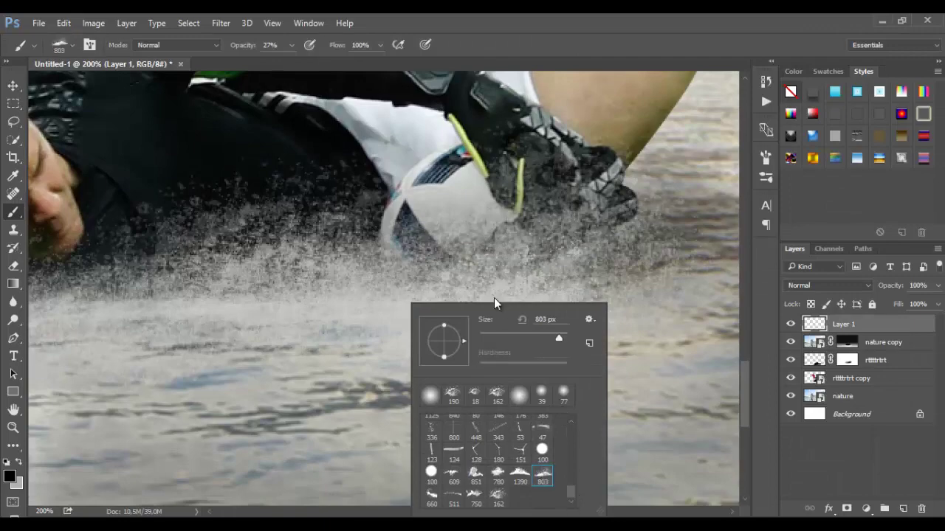
left_click(510, 337)
left_click_drag(538, 341, 546, 341)
- Sample the water's light grey and paint splashes on Layer 1 over the goalkeeper's glove, ball and lower shirt
left_click(572, 197)
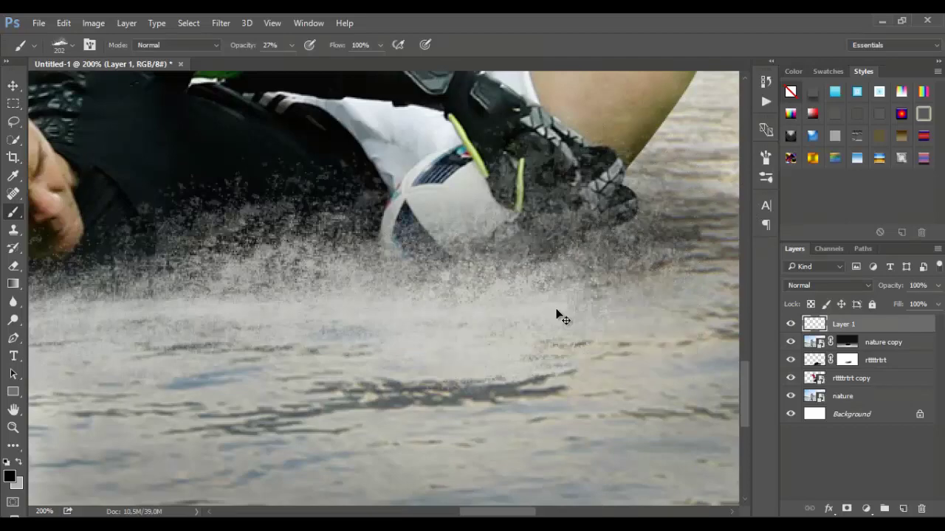
left_click(384, 317, "alt")
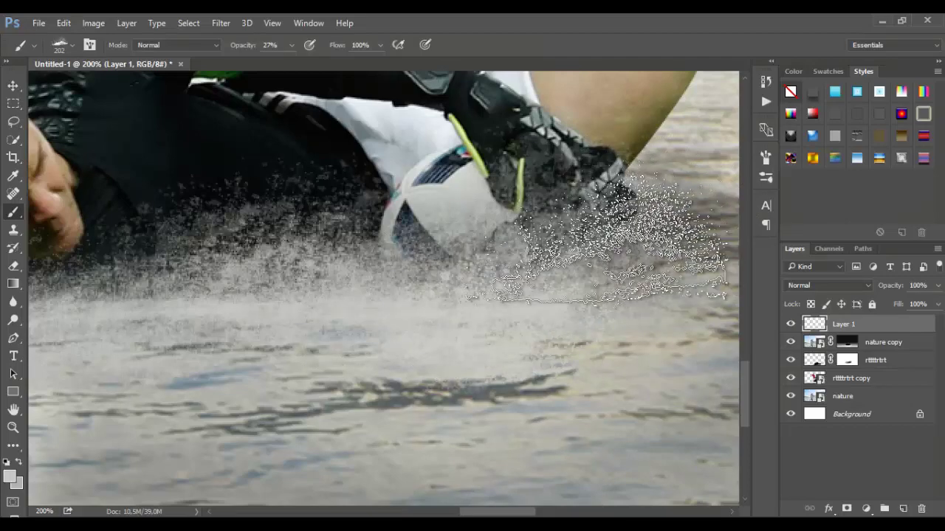
left_click(569, 196)
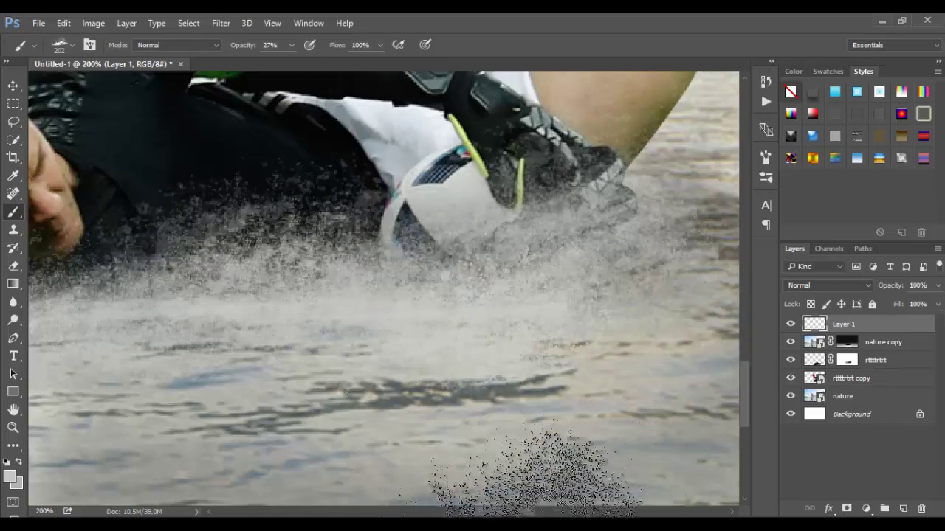
left_click_drag(341, 263, 594, 244)
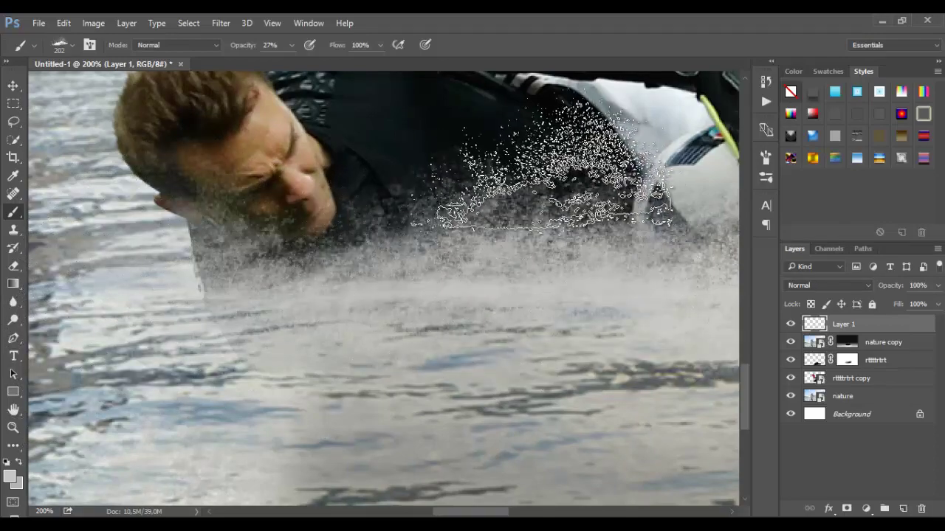
- Switch to the 162 px splatter brush and dab light grey spray onto the goalkeeper's black shirt
right_click(553, 244)
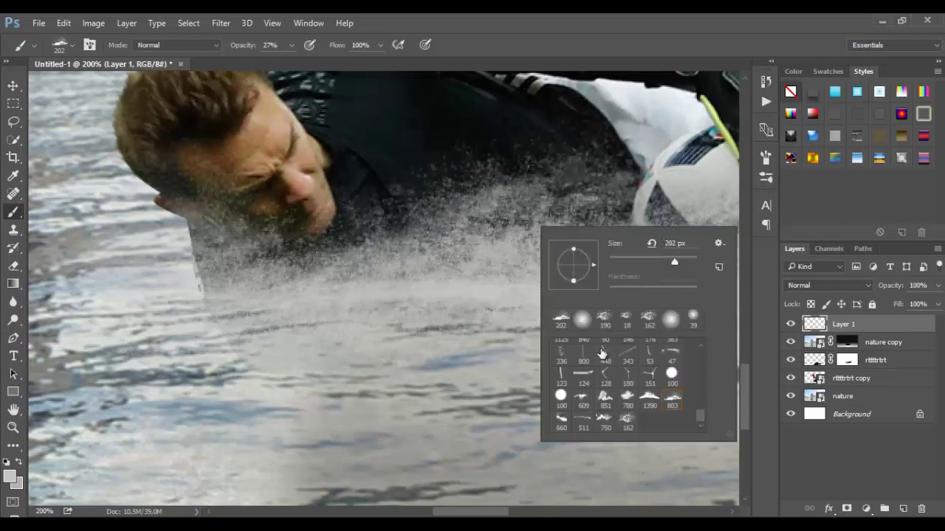
left_click(480, 151)
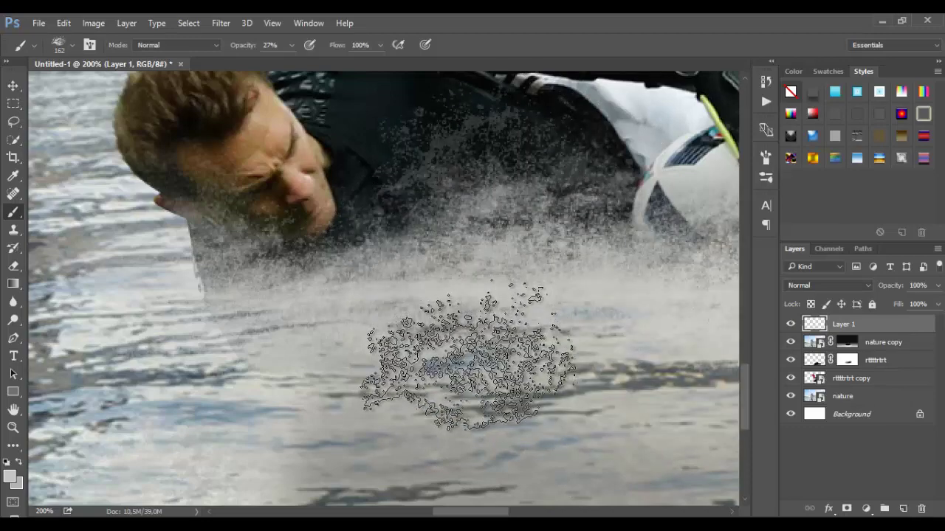
scroll(469, 305, "down", 2)
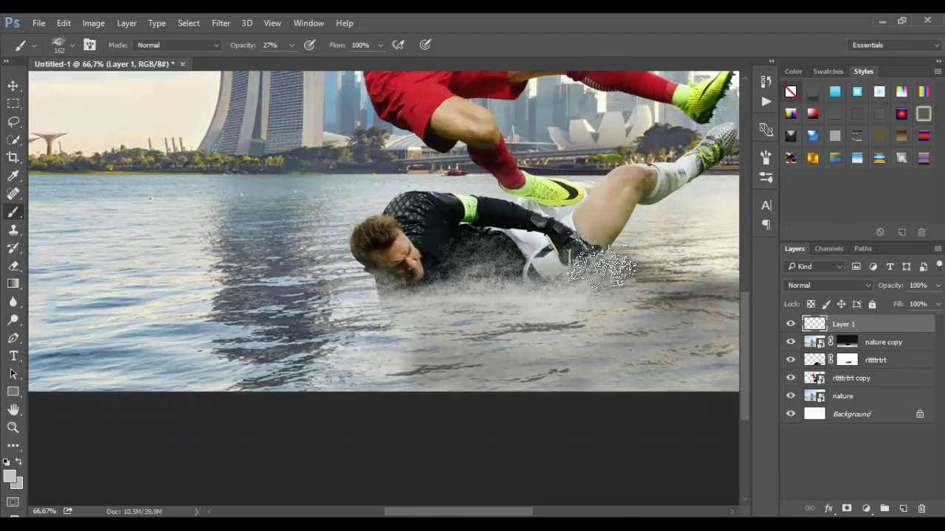
- Dab light grey splatter spray over the water beside the goalkeeper's glove and thigh
left_click(636, 259)
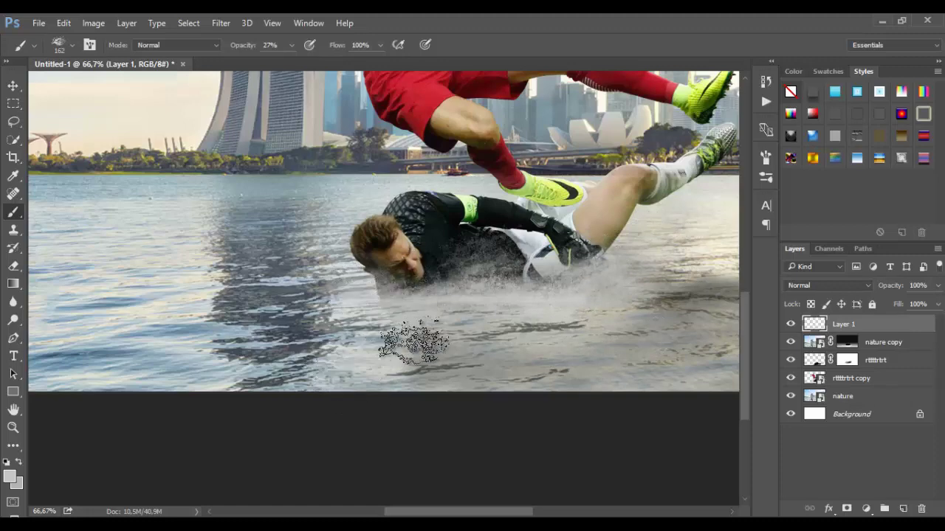
key("ctrl+minus")
key("ctrl+minus")
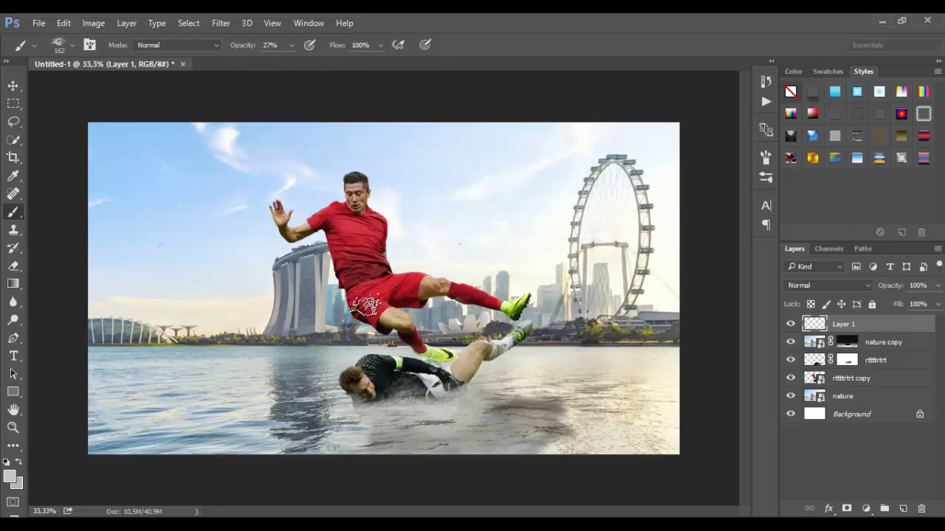
- Place the golden glow image xzxzcxz from the file folder and align it with the canvas's right edge
key("alt+Tab")
left_click(229, 413)
left_click_drag(228, 408, 501, 223)
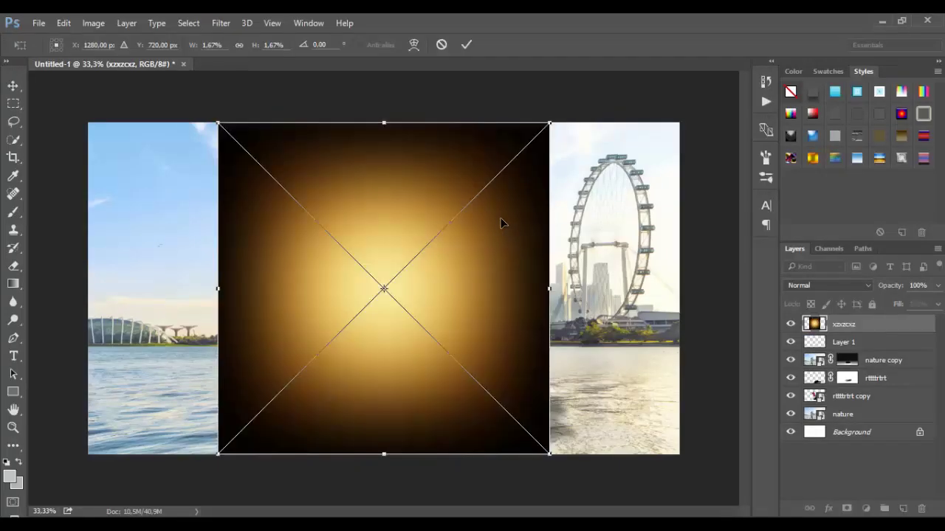
left_click(21, 89)
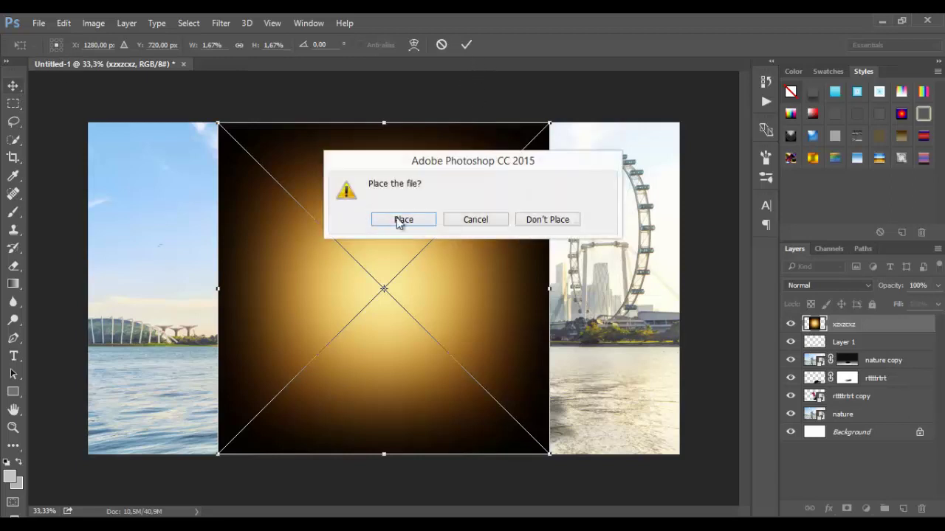
left_click(415, 220)
left_click_drag(413, 222, 536, 220)
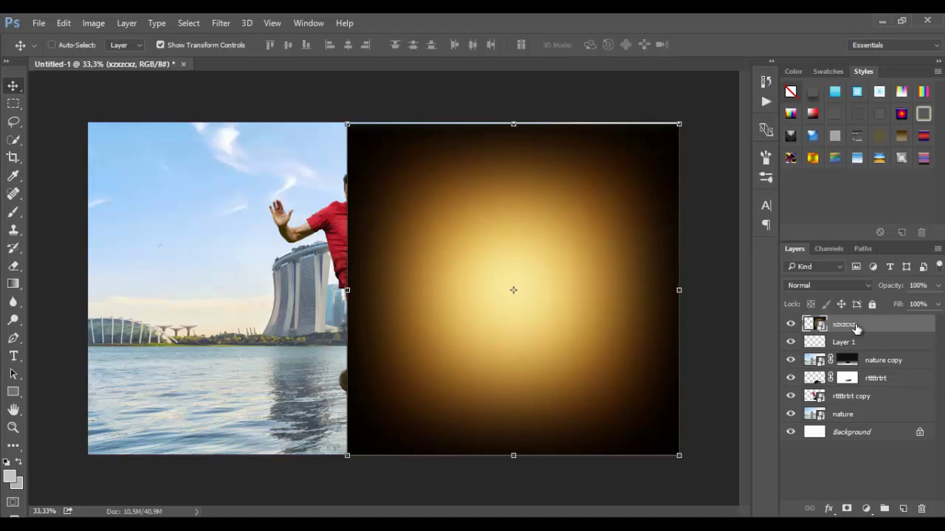
- Move the xzxzcxz layer below the nature copy layer and set its blend mode to Screen
left_click_drag(856, 328, 866, 368)
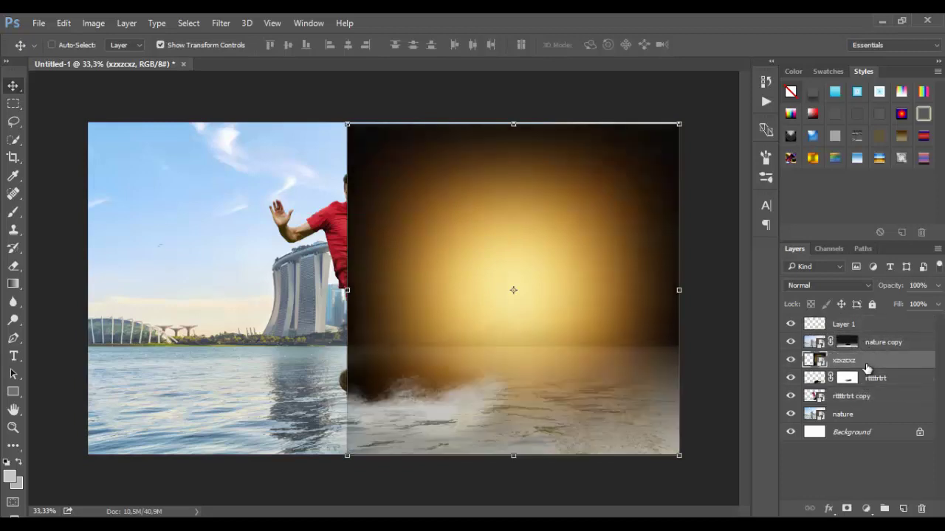
left_click(842, 285)
left_click(812, 107)
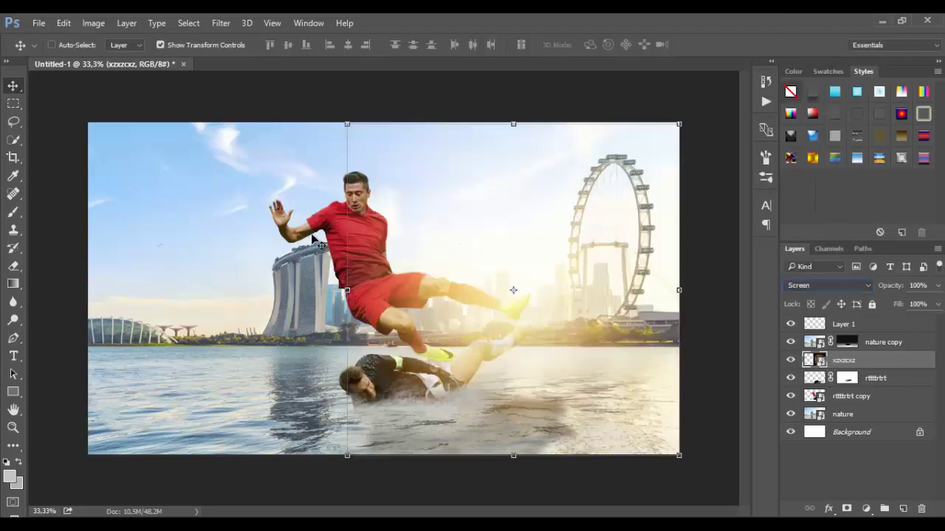
- Move the glow up over the Ferris wheel and widen it to 2.19% by extending its left side
left_click_drag(426, 250, 500, 164)
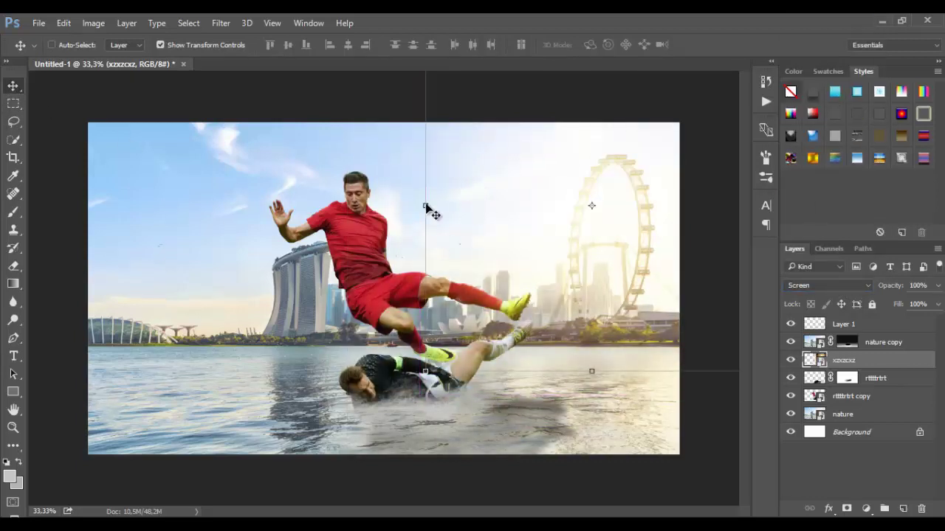
key("ctrl+t")
left_click_drag(425, 205, 320, 214)
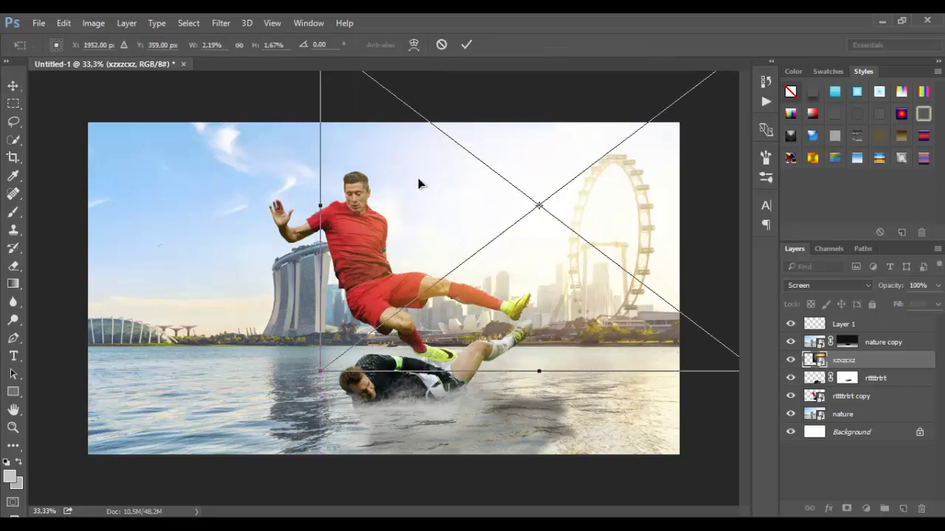
key("Return")
- Move the xzxzcxz layer beneath the footballers' layer and shift the glow slightly up and to the right
left_click_drag(870, 367, 880, 405)
left_click_drag(609, 256, 643, 239)
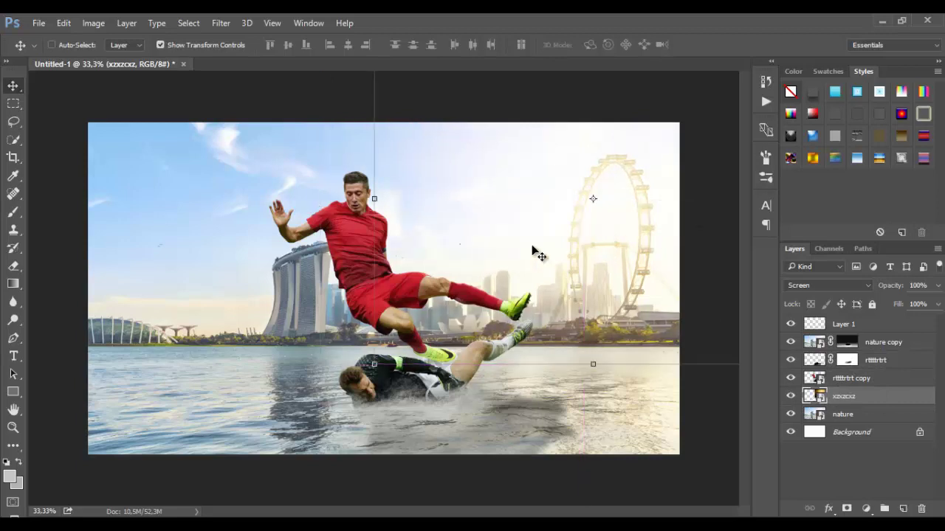
- Create a new layer directly above the footballers' layer and fill it with 50% Gray
left_click(855, 378)
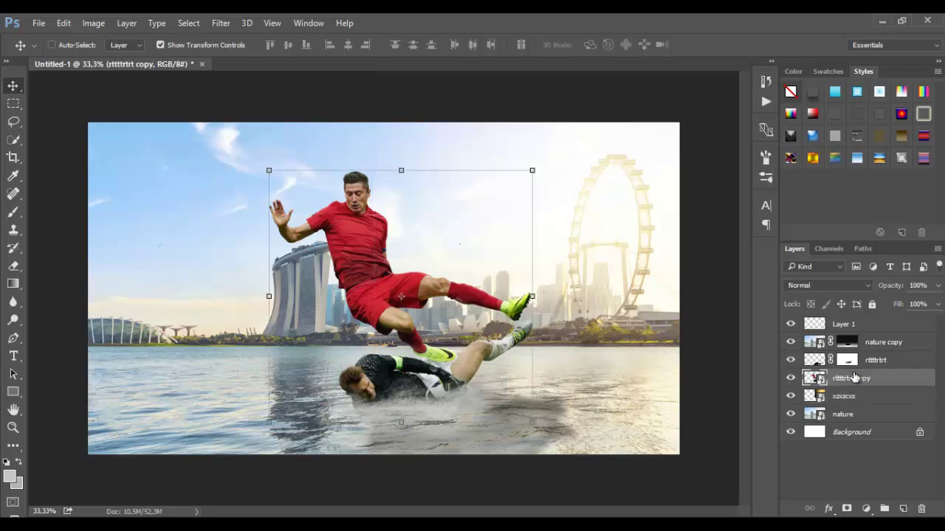
left_click(901, 509)
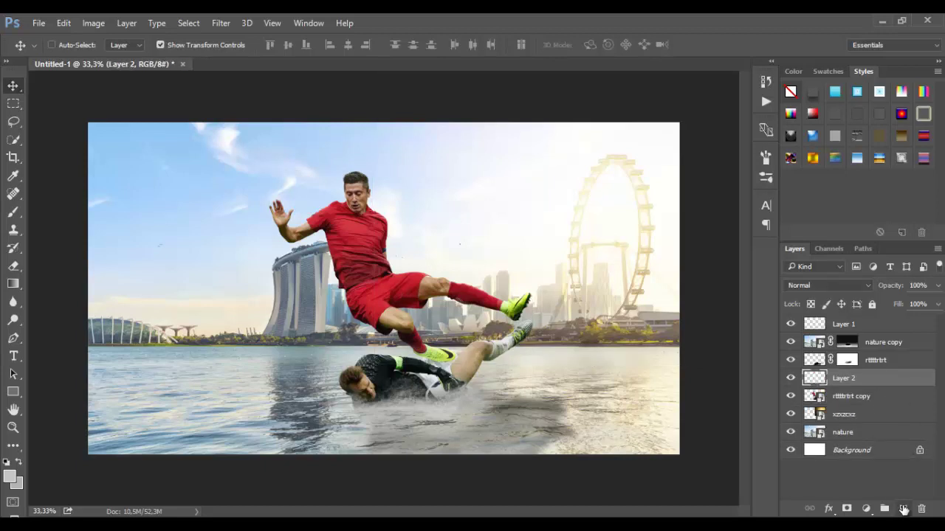
left_click(85, 25)
mouse_move(63, 23)
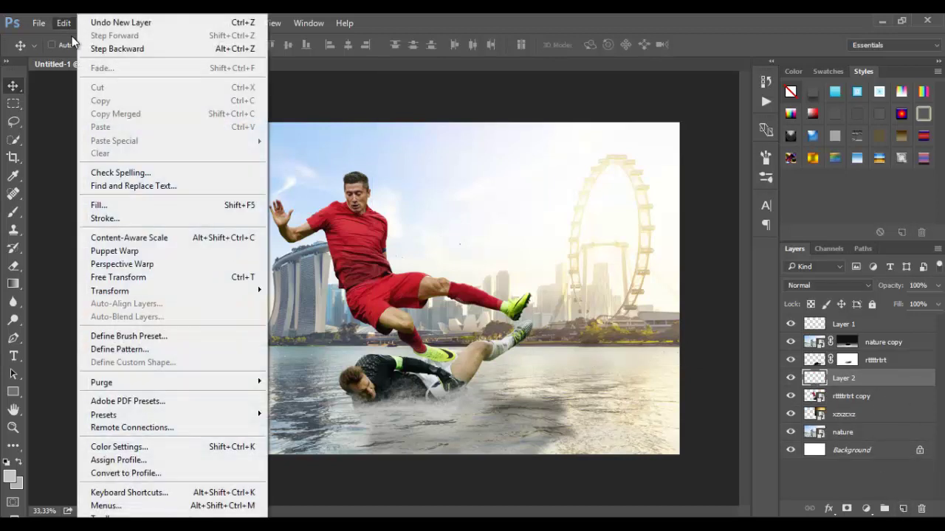
left_click(145, 206)
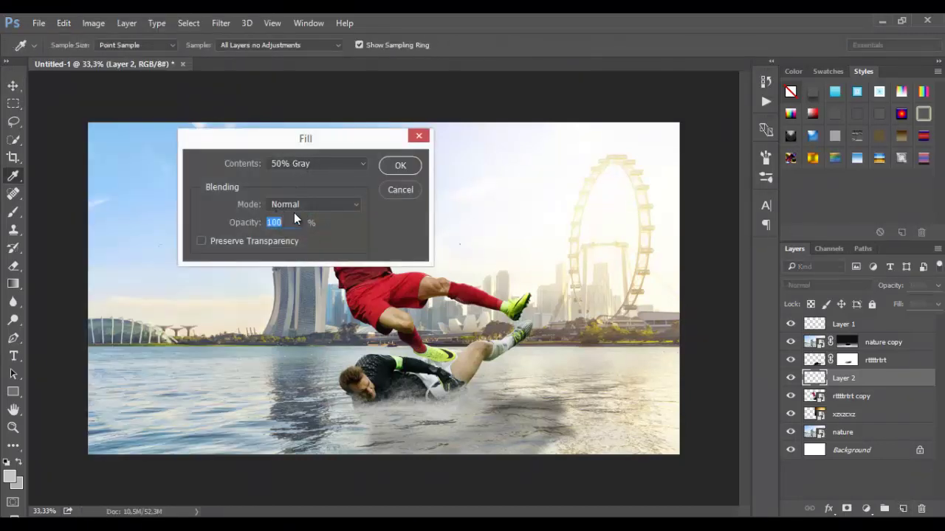
left_click(400, 166)
- Set the blend mode of the gray Layer 2 to Overlay
key("v")
left_click(826, 285)
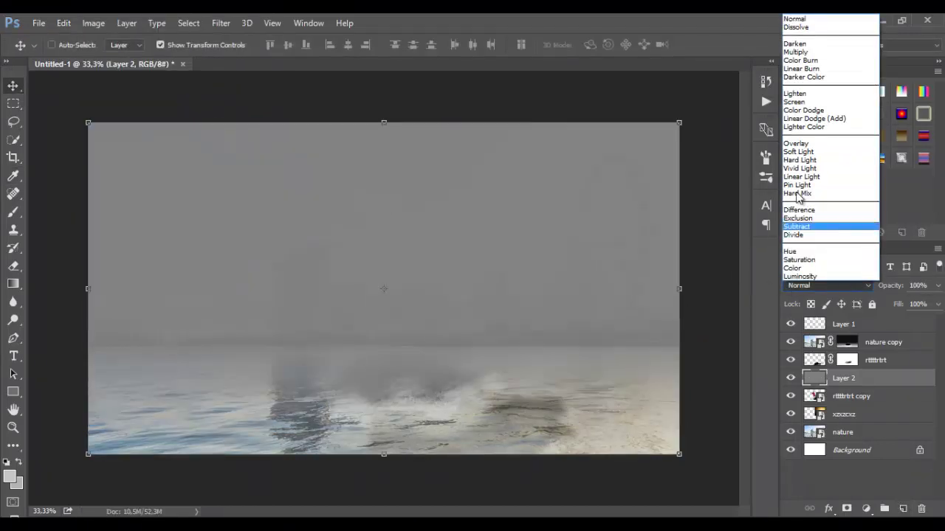
left_click(795, 143)
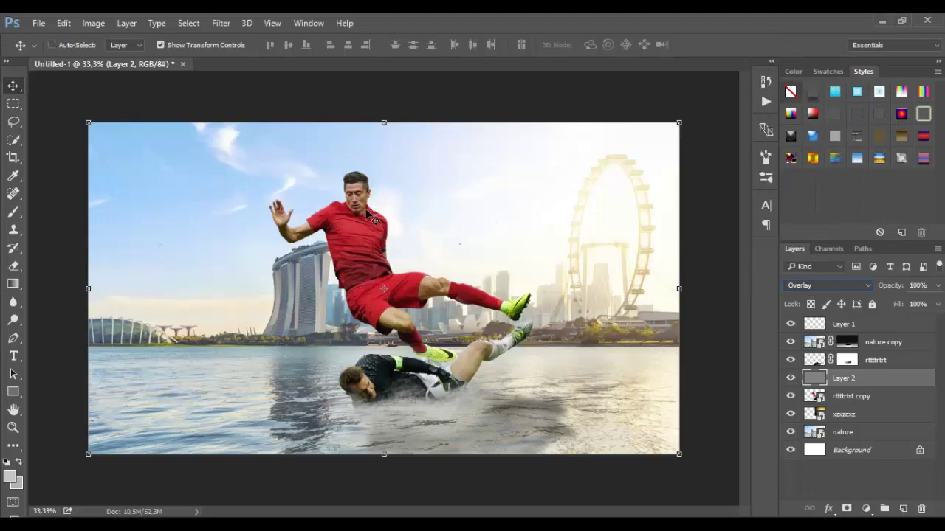
- Lighten the jumping player's face on Layer 2 using the Dodge tool with a soft 15 px brush at 10% exposure
scroll(375, 220, "up", 5)
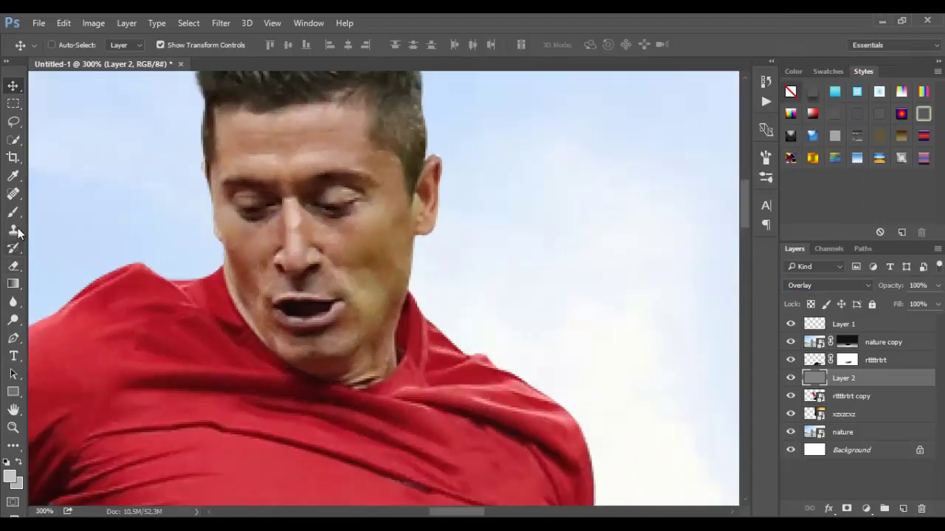
left_click(15, 322)
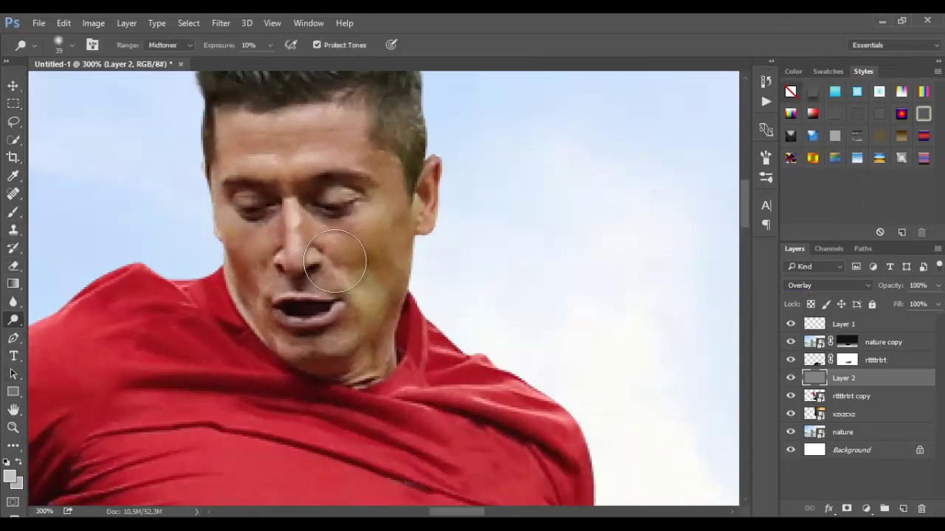
right_click(325, 170)
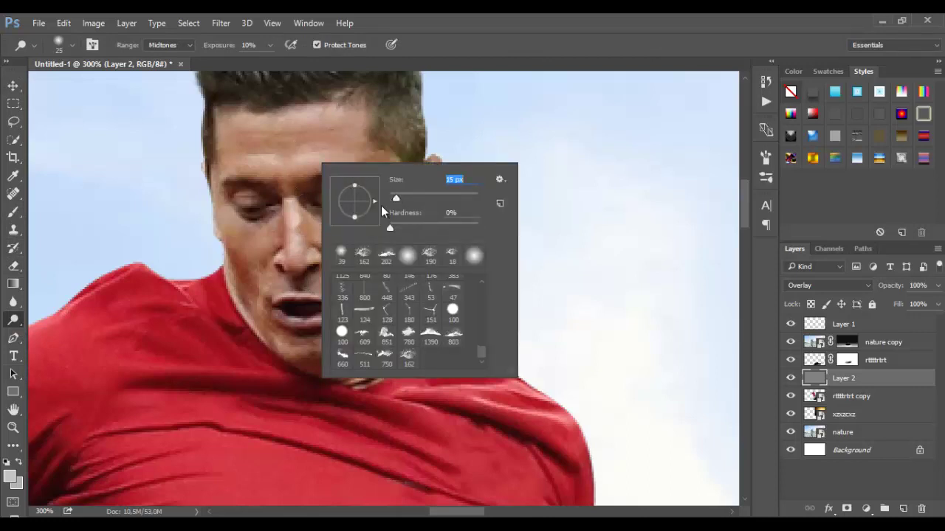
key("Return")
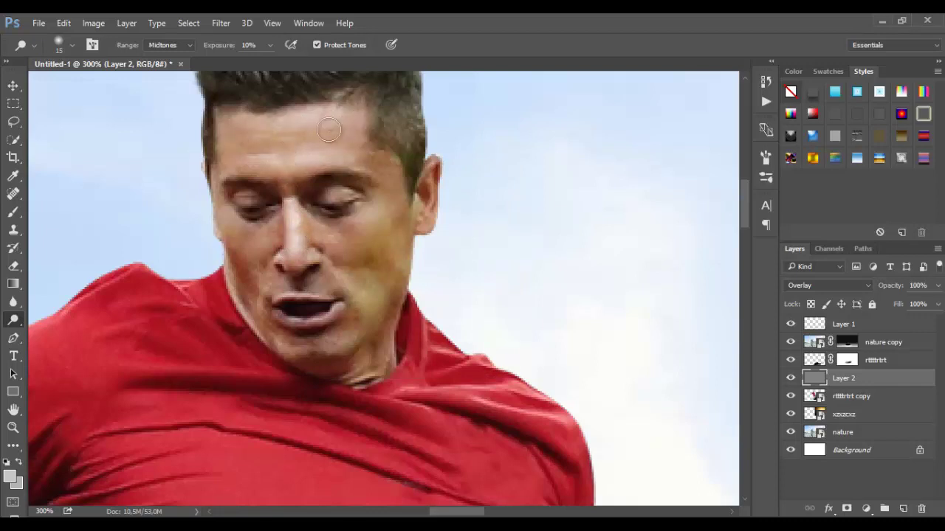
scroll(298, 237, "down", 3)
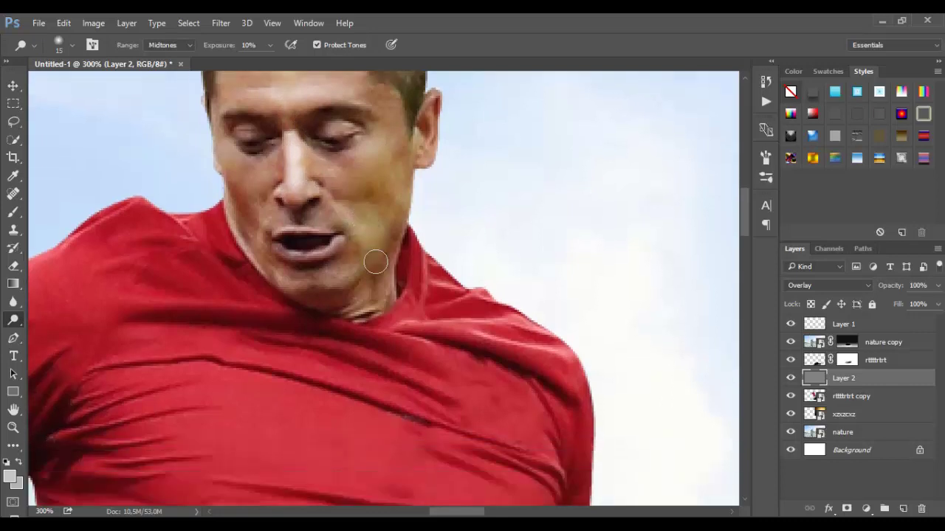
left_click_drag(374, 223, 378, 183)
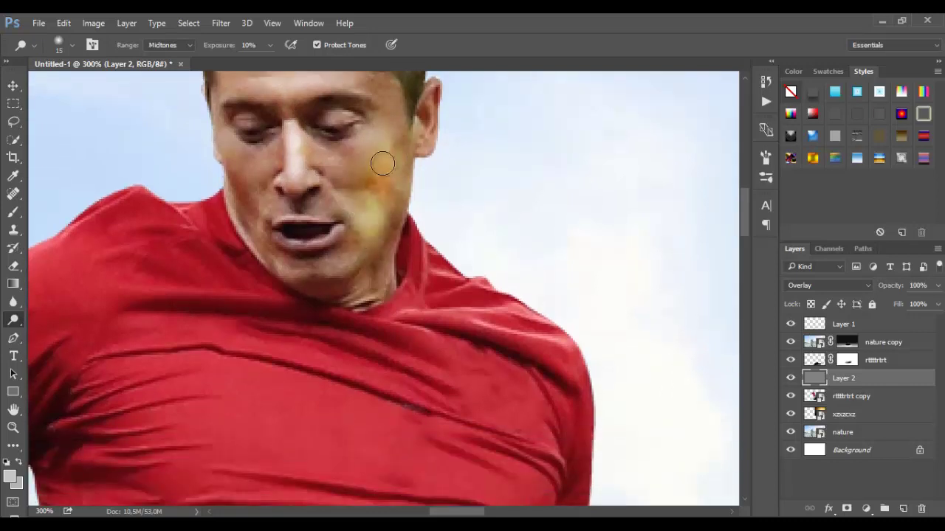
key("ctrl+alt+z")
key("ctrl+alt+z")
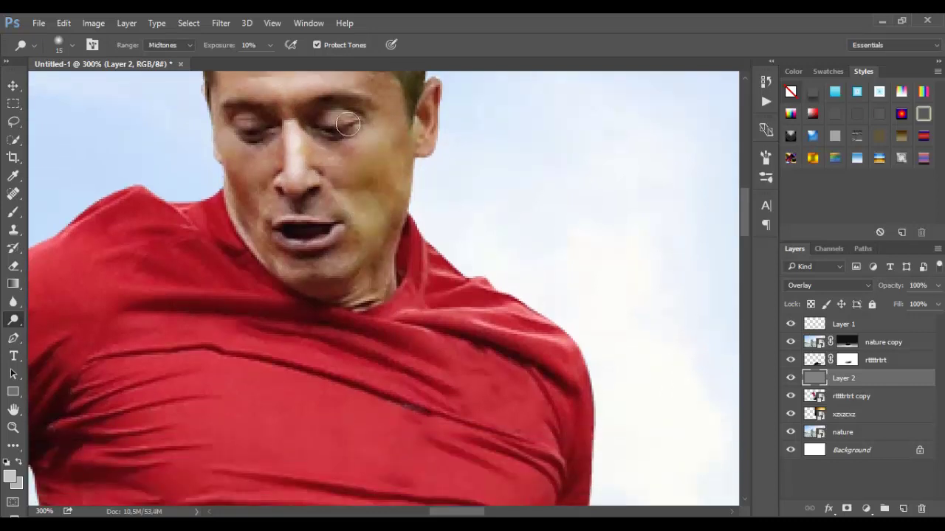
- Enlarge the Dodge brush to 61 px and lighten the outer edge of the jumping player's red sleeve facing the glow
scroll(428, 258, "down", 5)
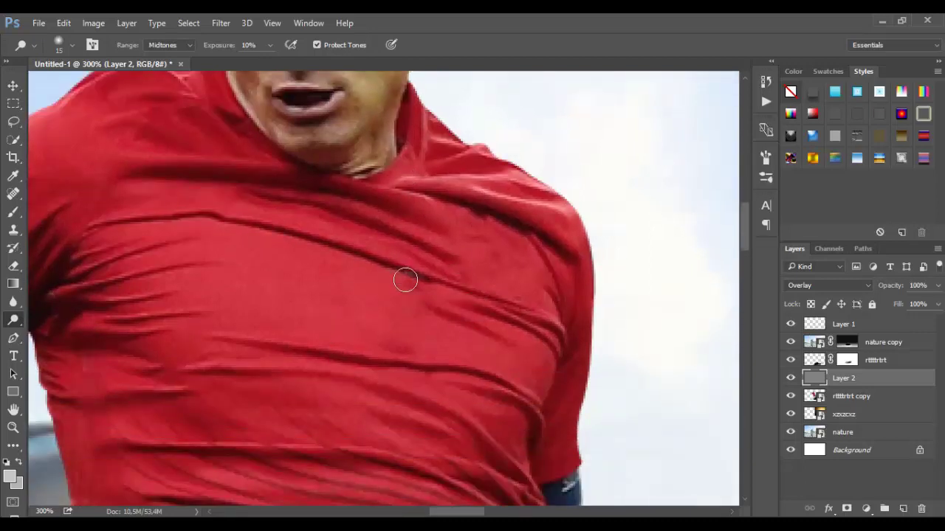
right_click(589, 313)
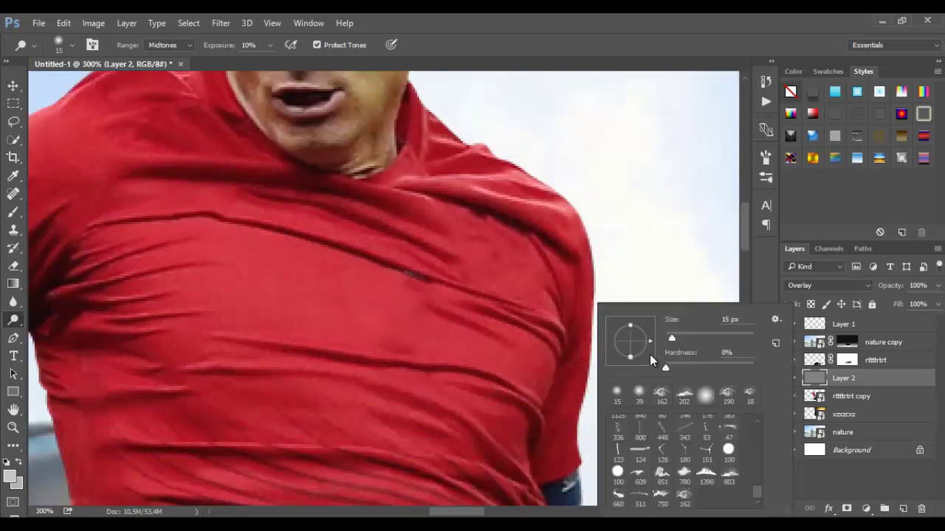
left_click(691, 336)
left_click(603, 273)
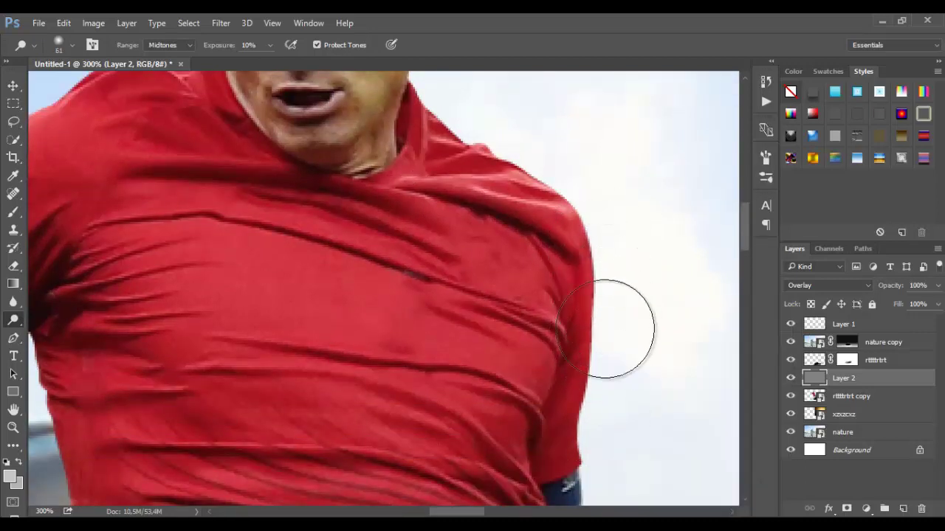
mouse_move(606, 329)
left_mouse_down()
mouse_move(587, 430)
mouse_move(596, 282)
mouse_move(586, 366)
left_mouse_up()
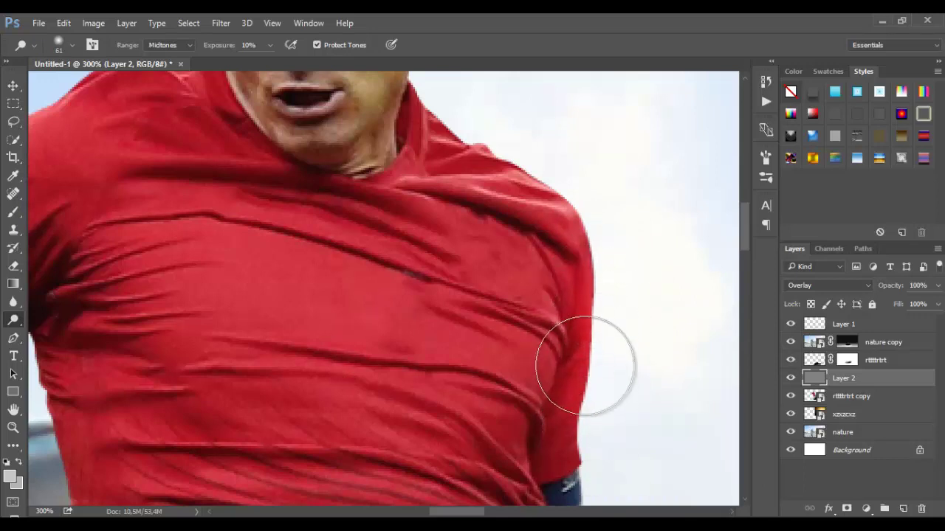
- Clip Layer 2 to the footballers' layer and continue dodging down the edge of the sleeve and arm
right_click(922, 378)
left_click(705, 326)
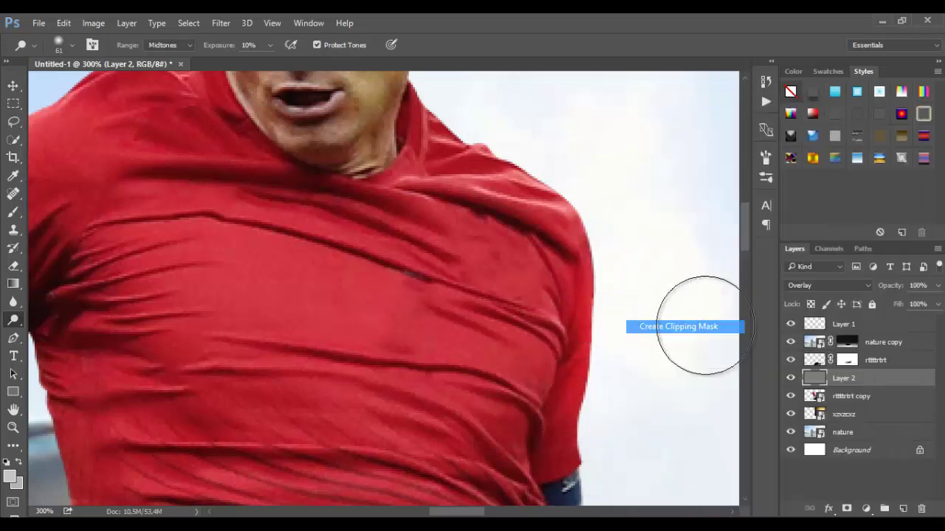
scroll(608, 383, "down", 3)
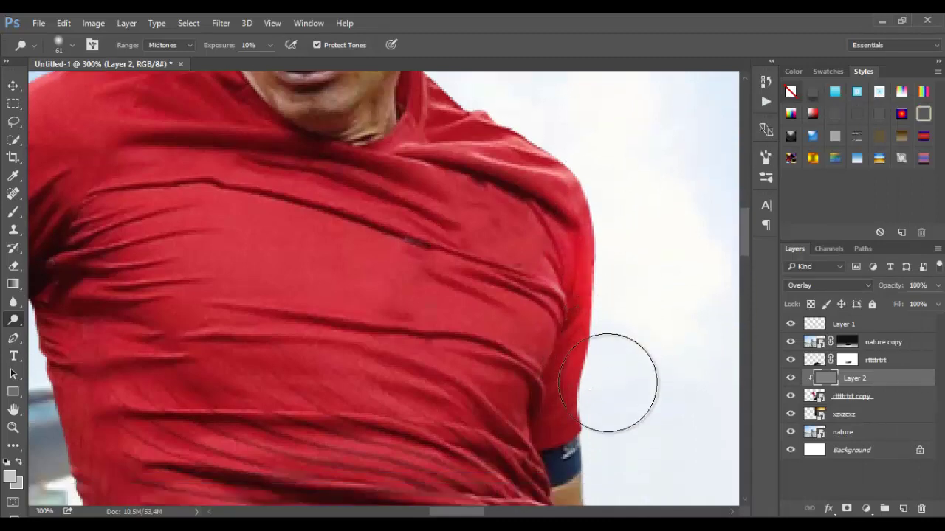
scroll(607, 382, "down", 10)
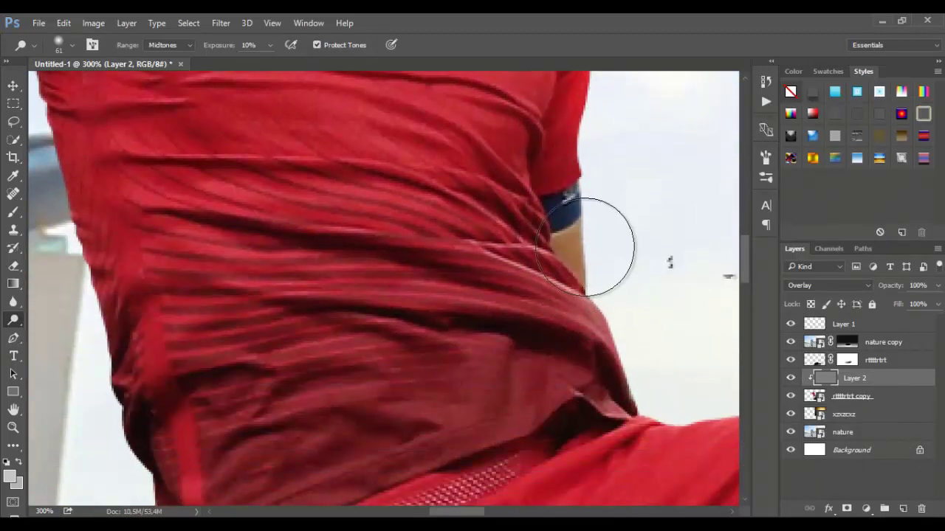
- Reduce the Dodge brush to 37 px and lighten the top of the jumping player's lower thigh and knee
scroll(589, 246, "down", 15)
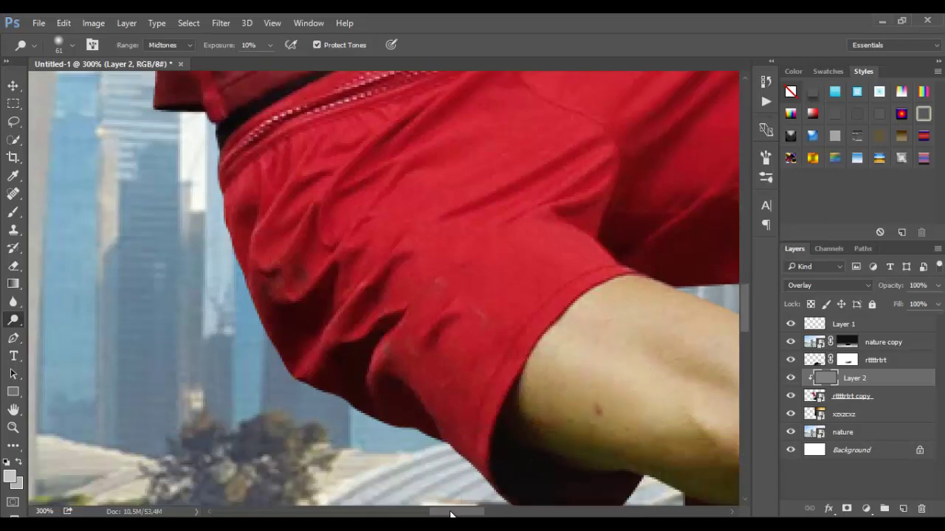
left_click_drag(452, 513, 510, 513)
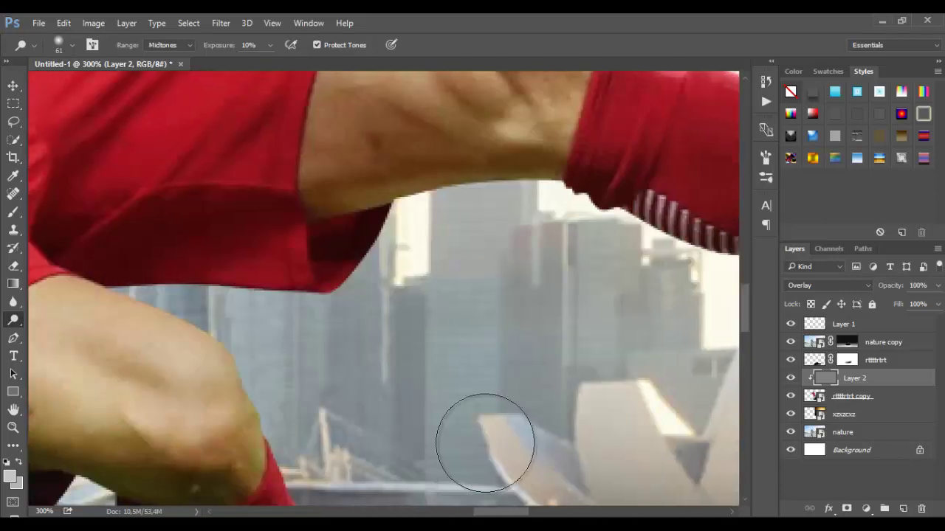
scroll(472, 414, "down", 2)
right_click(346, 342)
mouse_move(131, 277)
left_mouse_down()
mouse_move(167, 283)
mouse_move(100, 269)
mouse_move(44, 230)
mouse_move(44, 244)
mouse_move(72, 240)
mouse_move(147, 288)
mouse_move(53, 249)
mouse_move(203, 309)
mouse_move(194, 324)
mouse_move(211, 392)
mouse_move(203, 385)
mouse_move(210, 309)
mouse_move(229, 374)
mouse_move(216, 385)
mouse_move(218, 372)
mouse_move(253, 406)
mouse_move(241, 351)
mouse_move(255, 355)
mouse_move(261, 377)
mouse_move(261, 353)
mouse_move(255, 312)
mouse_move(240, 298)
mouse_move(263, 347)
mouse_move(276, 349)
mouse_move(253, 320)
left_mouse_up()
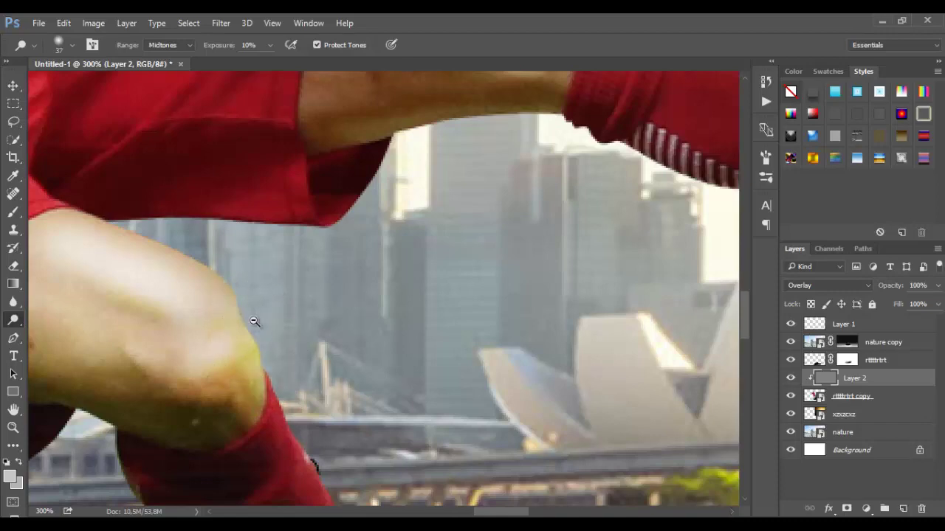
- Dodge highlights along the jumping player's raised thigh and knee, and raise the Dodge exposure to 34%
scroll(253, 321, "down", 2)
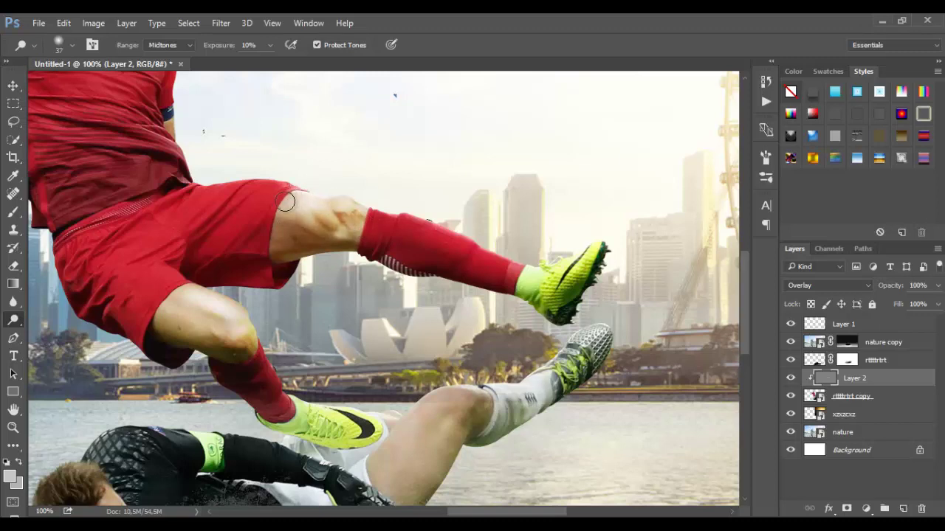
left_click(269, 45)
left_click(299, 158)
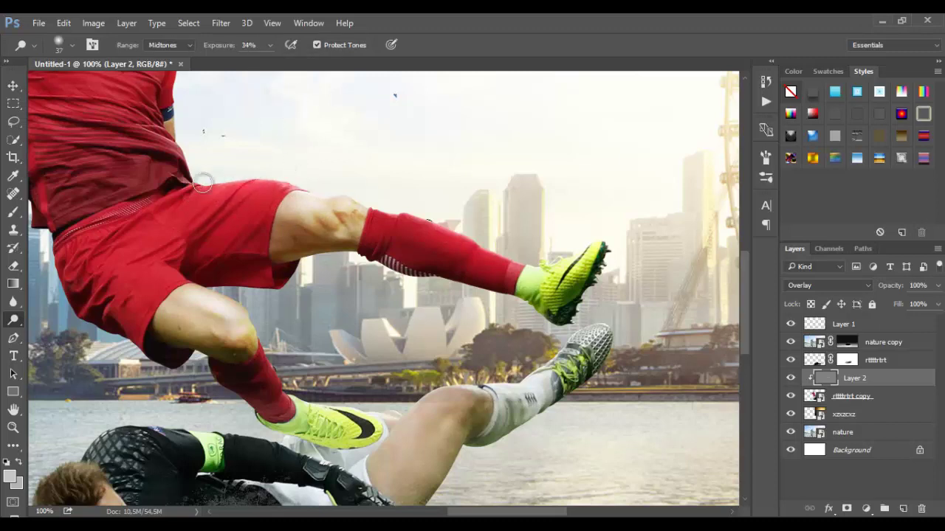
- Dodge highlights on the jumping player's face, from the ear and cheek to the forehead, and along the neck and shoulder
scroll(188, 177, "up", 5)
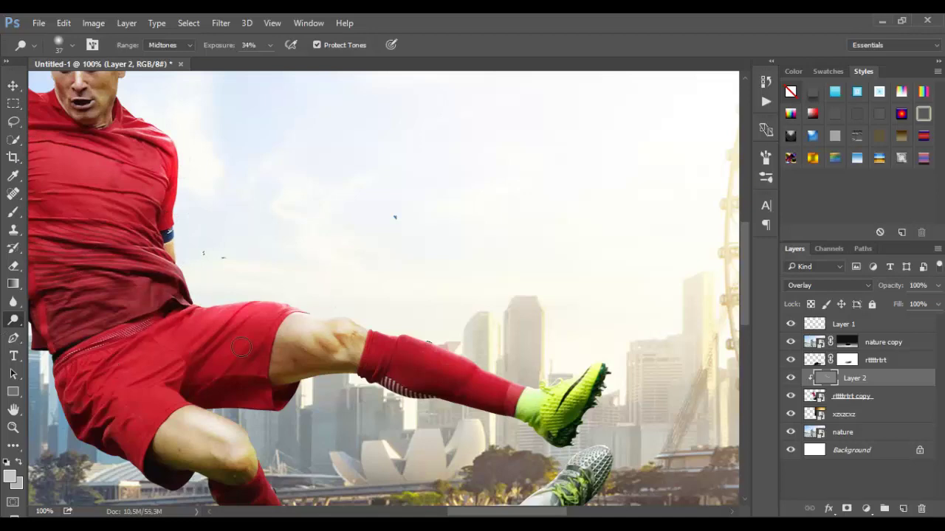
scroll(255, 355, "down", 2)
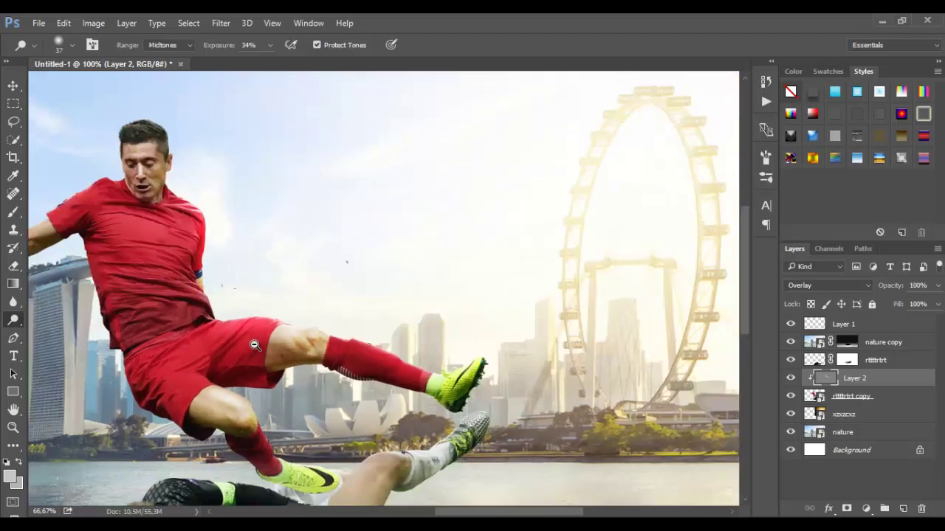
scroll(162, 199, "up", 3)
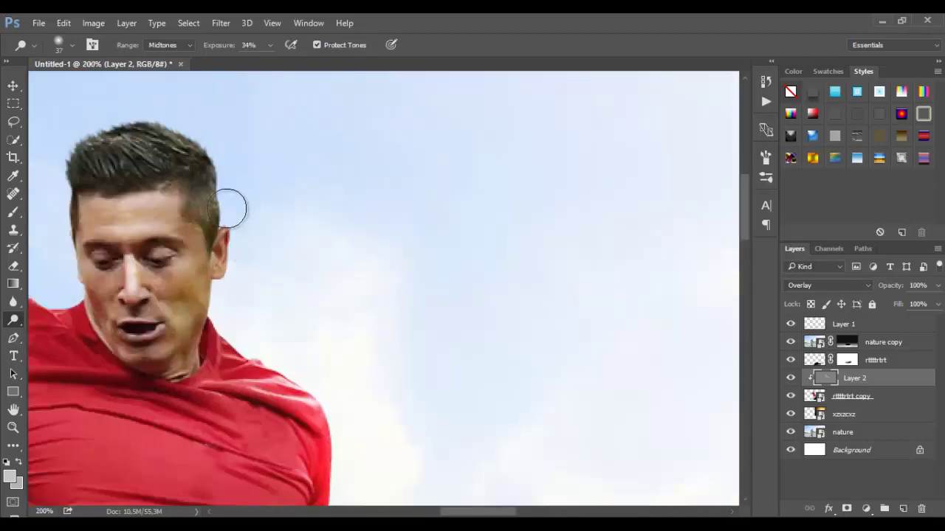
mouse_move(236, 215)
left_mouse_down()
mouse_move(236, 275)
mouse_move(240, 215)
mouse_move(241, 244)
mouse_move(227, 319)
mouse_move(220, 288)
mouse_move(226, 330)
left_mouse_up()
mouse_move(165, 286)
left_mouse_down()
mouse_move(186, 274)
mouse_move(159, 278)
left_mouse_up()
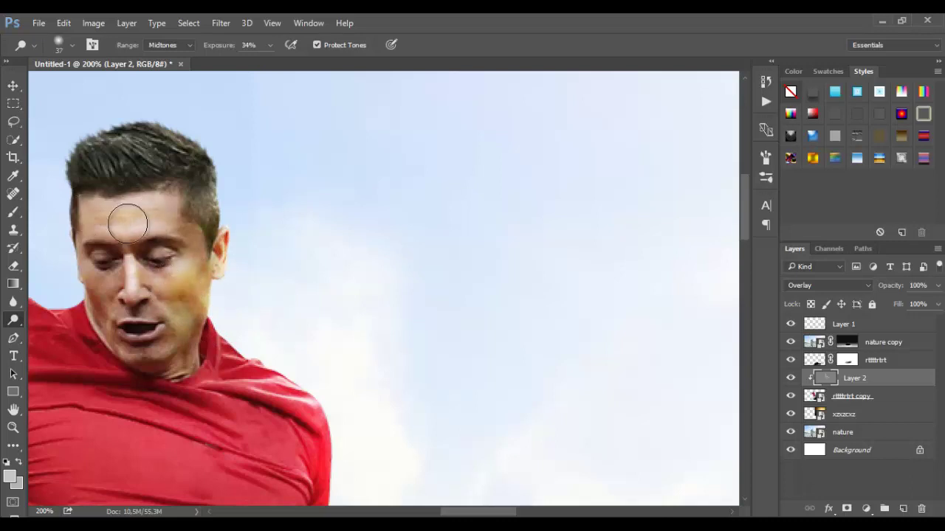
mouse_move(175, 341)
left_mouse_down()
mouse_move(220, 326)
mouse_move(257, 323)
mouse_move(232, 363)
mouse_move(232, 340)
mouse_move(237, 349)
mouse_move(247, 340)
mouse_move(271, 381)
left_mouse_up()
scroll(271, 381, "down", 5)
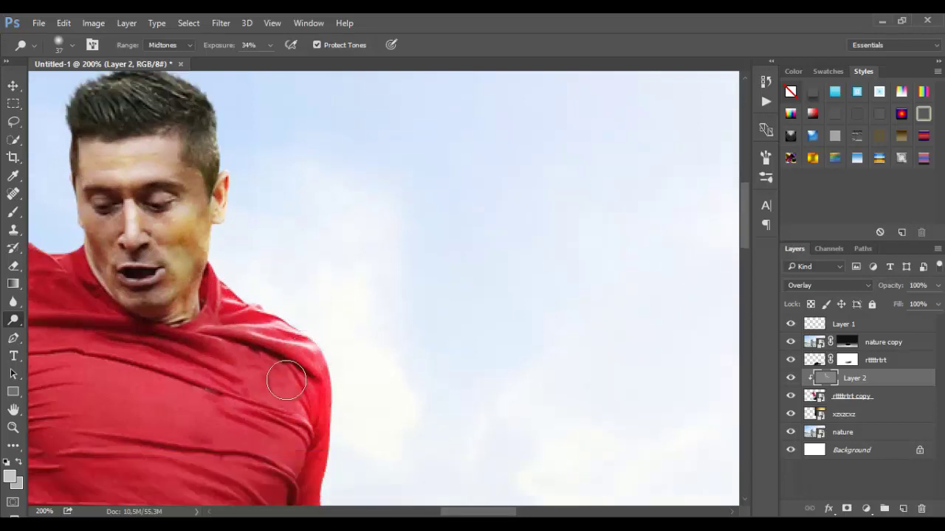
- Dodge highlights on the lying goalkeeper's black shoulder and upper sleeve and on the edge of his hair
mouse_move(747, 251)
left_mouse_down()
mouse_move(756, 384)
mouse_move(756, 366)
left_mouse_up()
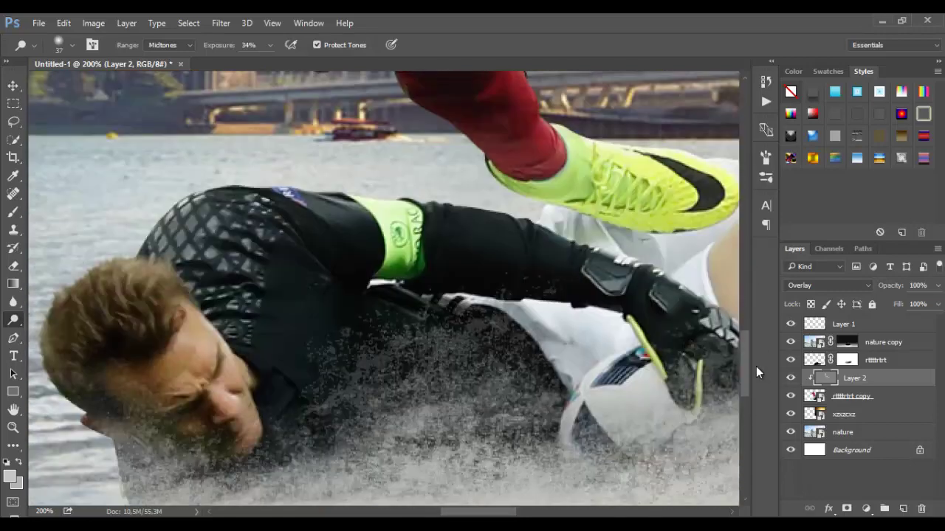
left_click_drag(213, 230, 230, 232)
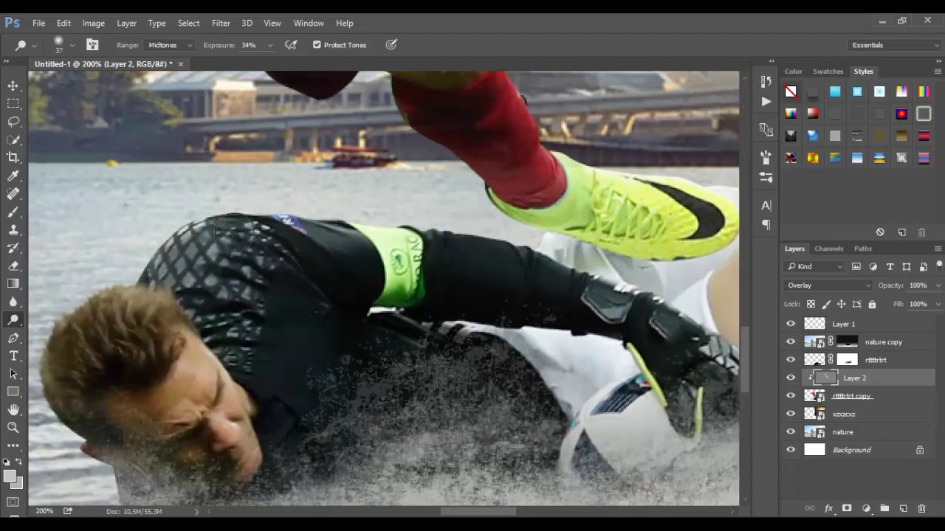
mouse_move(310, 239)
left_mouse_down()
mouse_move(386, 236)
mouse_move(310, 228)
left_mouse_up()
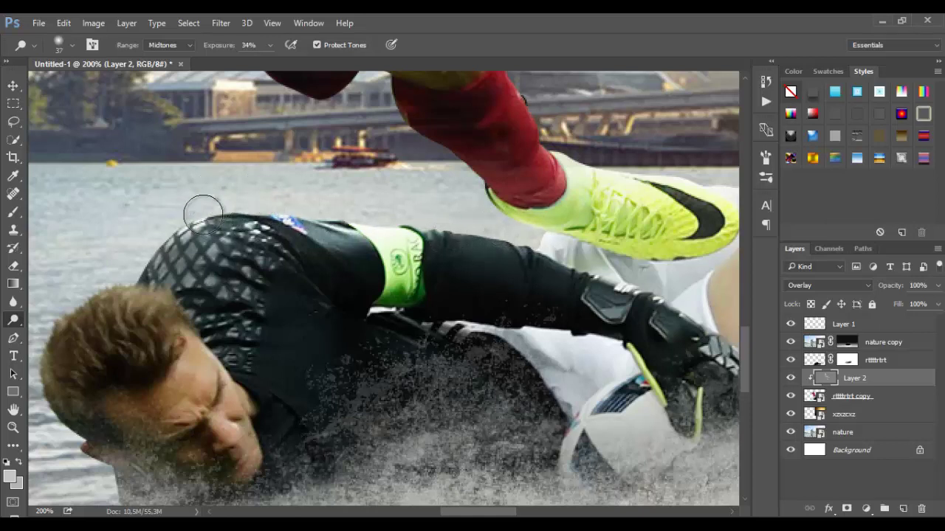
mouse_move(55, 313)
left_mouse_down()
mouse_move(85, 275)
mouse_move(55, 309)
mouse_move(62, 289)
mouse_move(49, 323)
left_mouse_up()
- Dodge the upper edge of the lying goalkeeper's raised knee and white sock
left_click(252, 229, "alt")
left_click(253, 228, "alt")
left_click(252, 228, "alt")
left_click(252, 229, "alt")
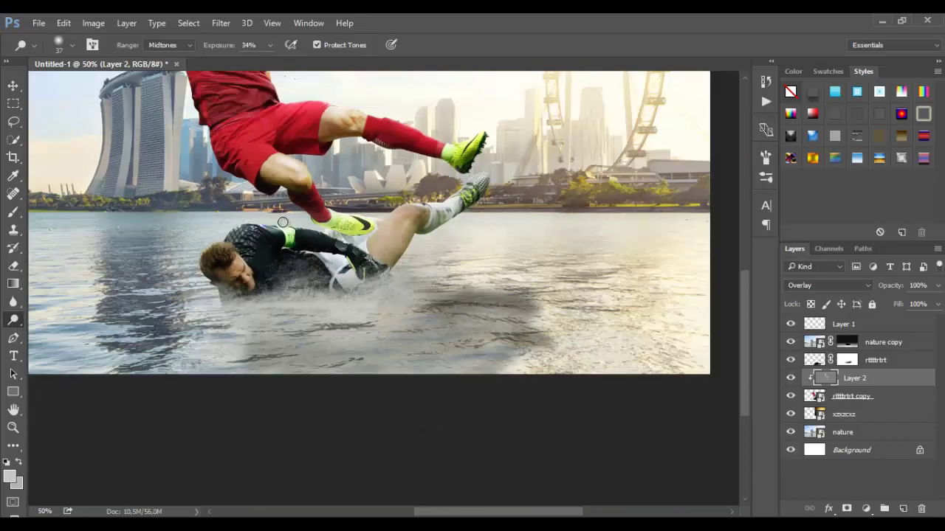
left_click(408, 220, "ctrl")
left_click(407, 220, "ctrl")
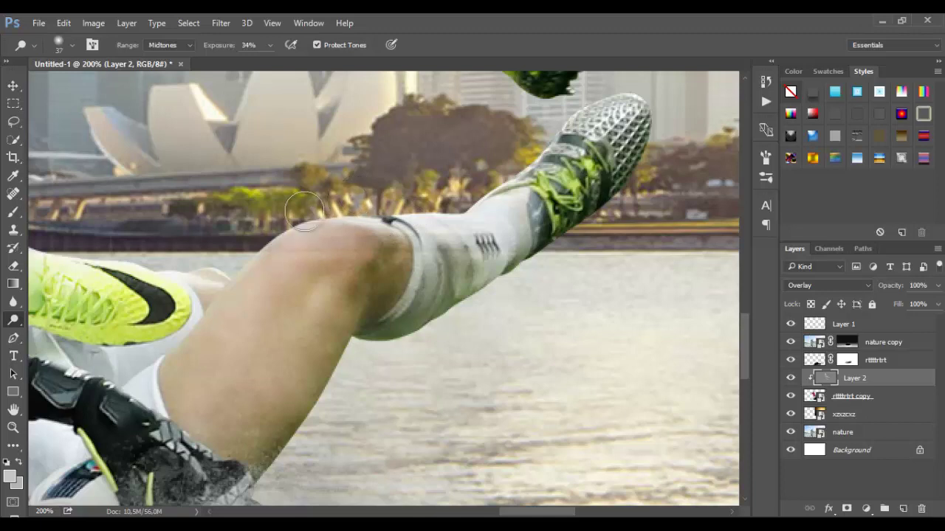
mouse_move(305, 210)
left_mouse_down()
mouse_move(249, 270)
mouse_move(235, 267)
mouse_move(208, 324)
mouse_move(212, 308)
mouse_move(186, 327)
mouse_move(207, 368)
mouse_move(203, 408)
mouse_move(252, 340)
mouse_move(235, 299)
mouse_move(176, 397)
mouse_move(183, 371)
mouse_move(250, 340)
mouse_move(189, 463)
mouse_move(334, 245)
mouse_move(299, 263)
mouse_move(391, 225)
mouse_move(456, 247)
left_mouse_up()
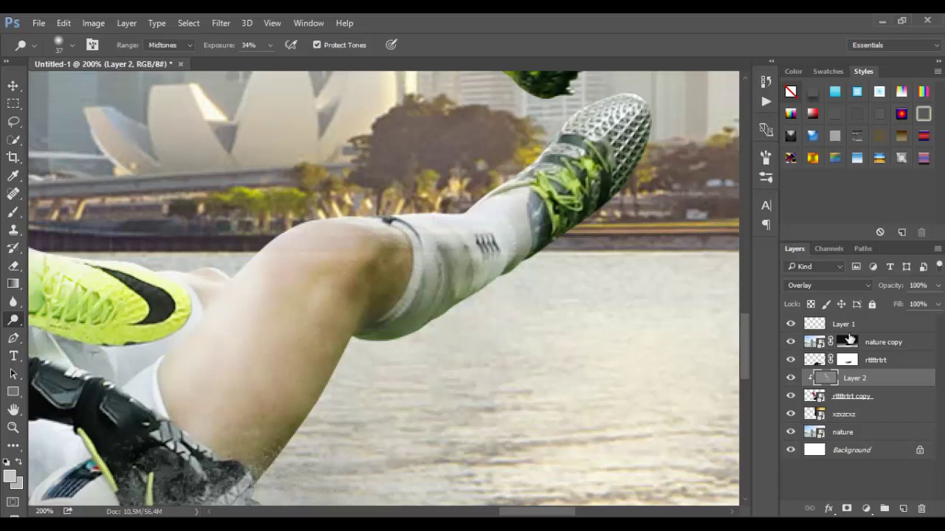
- Paint black on the nature copy layer's mask over the goalkeeper's raised leg and boot, using a soft round 162 px brush
left_click(848, 338)
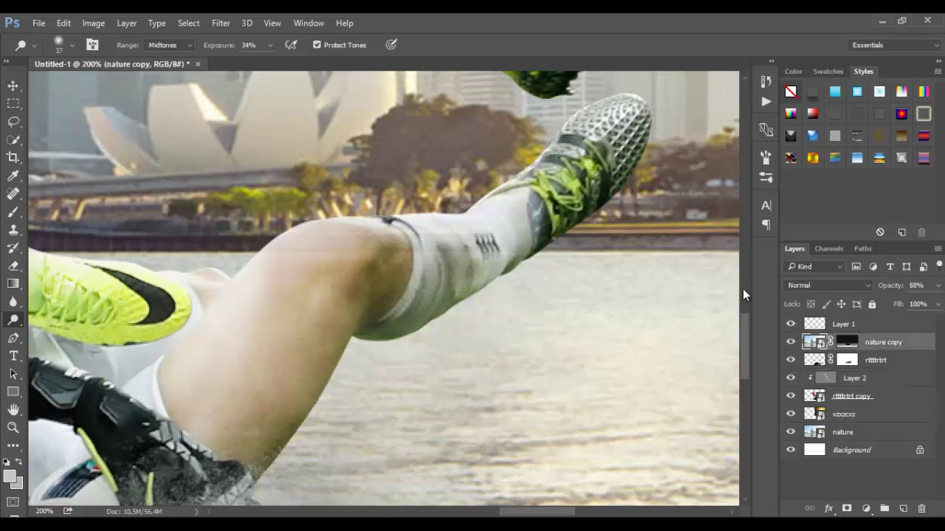
left_click(847, 342)
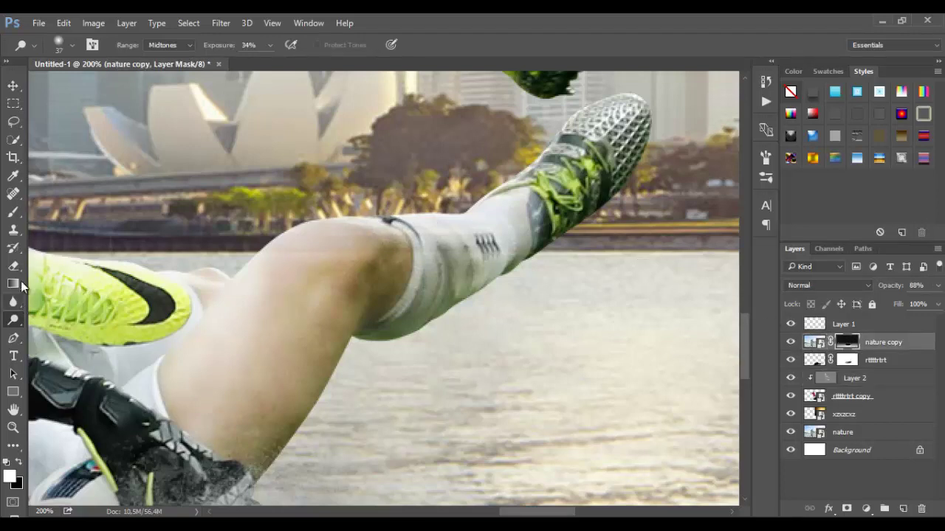
left_click(14, 214)
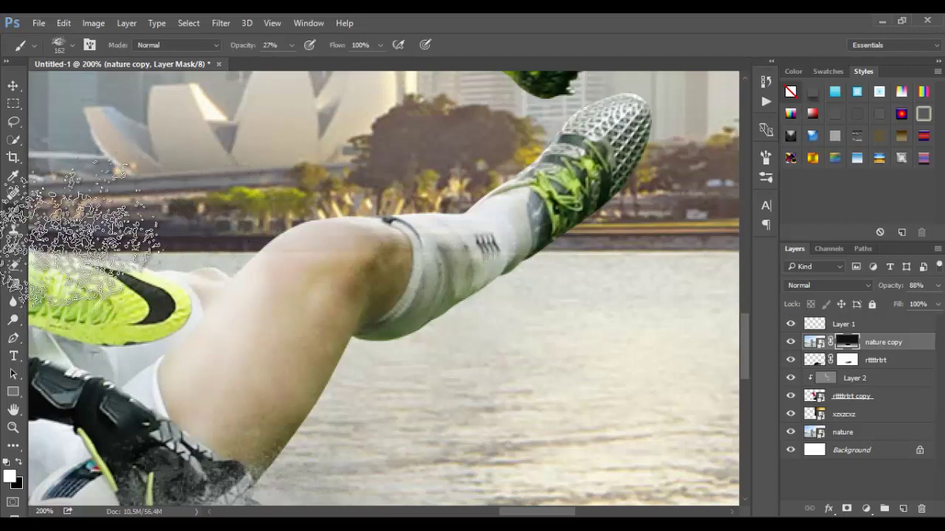
right_click(288, 190)
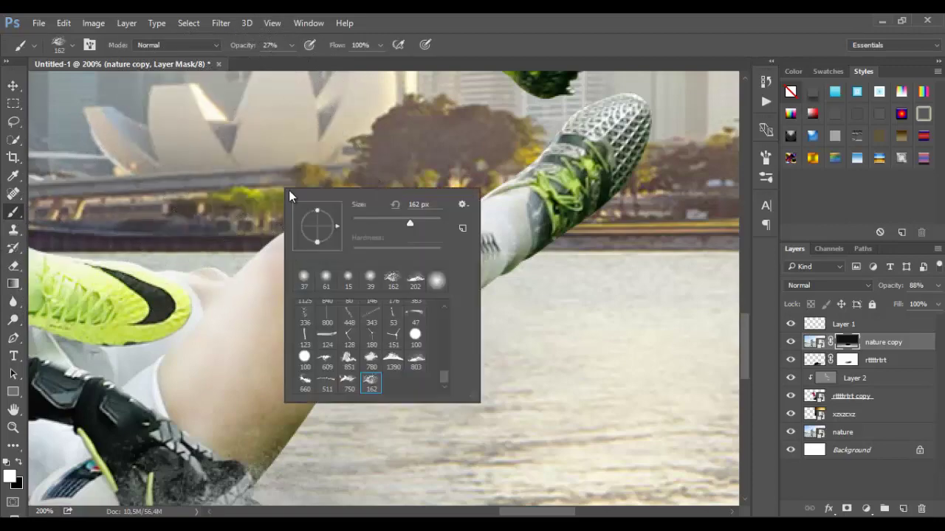
left_click(437, 280)
mouse_move(617, 146)
left_mouse_down()
mouse_move(492, 191)
mouse_move(369, 207)
mouse_move(472, 189)
left_mouse_up()
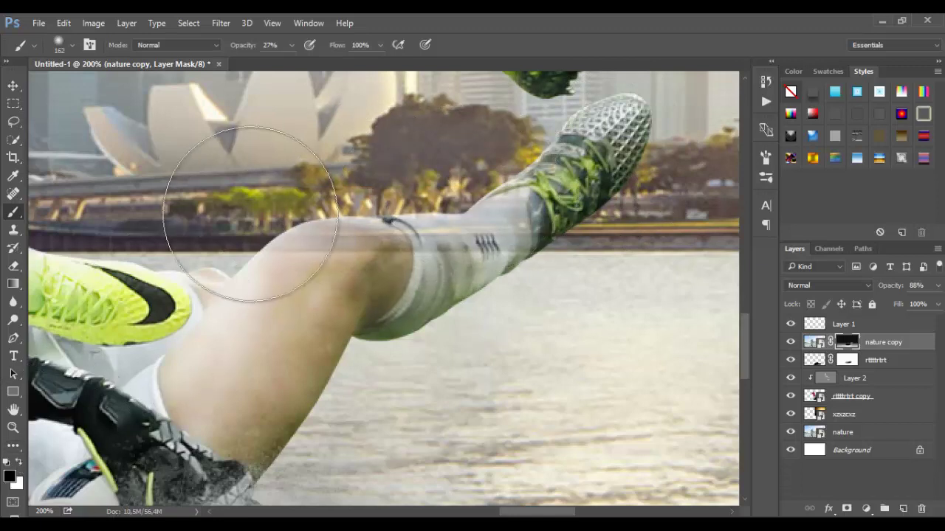
mouse_move(247, 217)
left_mouse_down()
mouse_move(339, 212)
mouse_move(534, 158)
mouse_move(528, 196)
mouse_move(573, 132)
mouse_move(505, 205)
mouse_move(346, 199)
mouse_move(255, 306)
mouse_move(289, 215)
mouse_move(382, 205)
mouse_move(520, 104)
mouse_move(577, 190)
mouse_move(587, 161)
left_mouse_up()
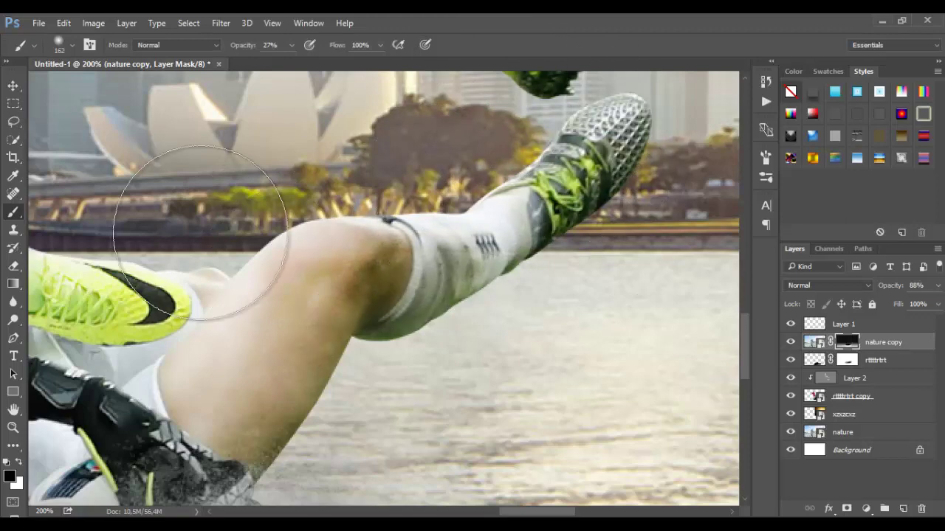
scroll(327, 200, "down", 2)
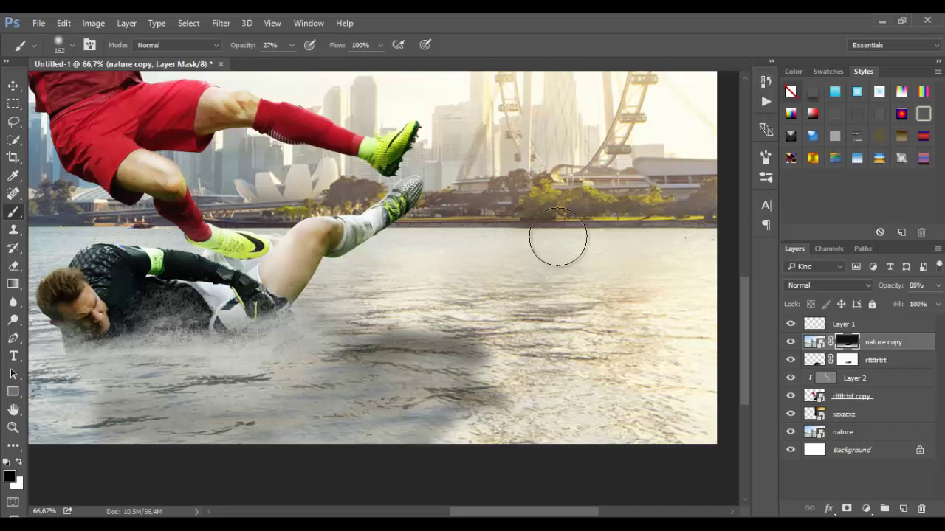
- Return to Layer 2 and dodge highlights along the goalkeeper's raised boot, up to its toe
left_click(856, 328)
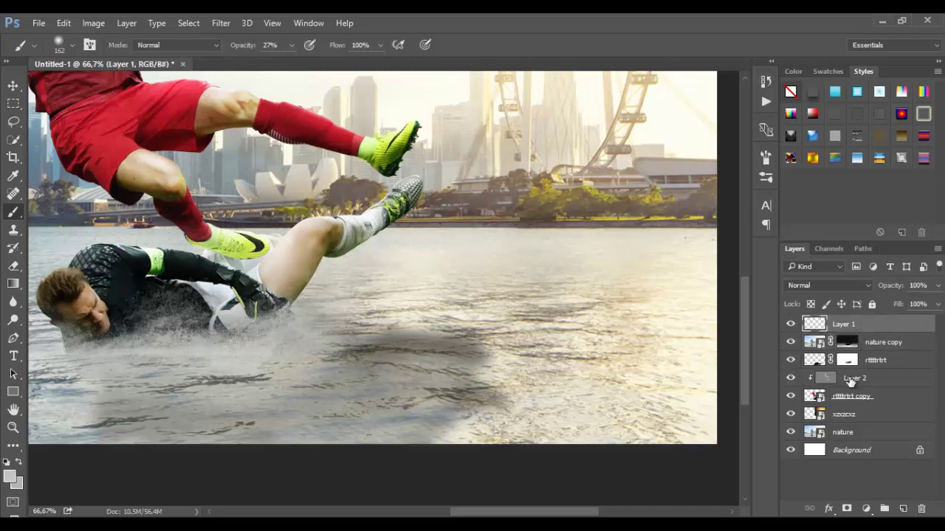
left_click(850, 380)
left_click(13, 321)
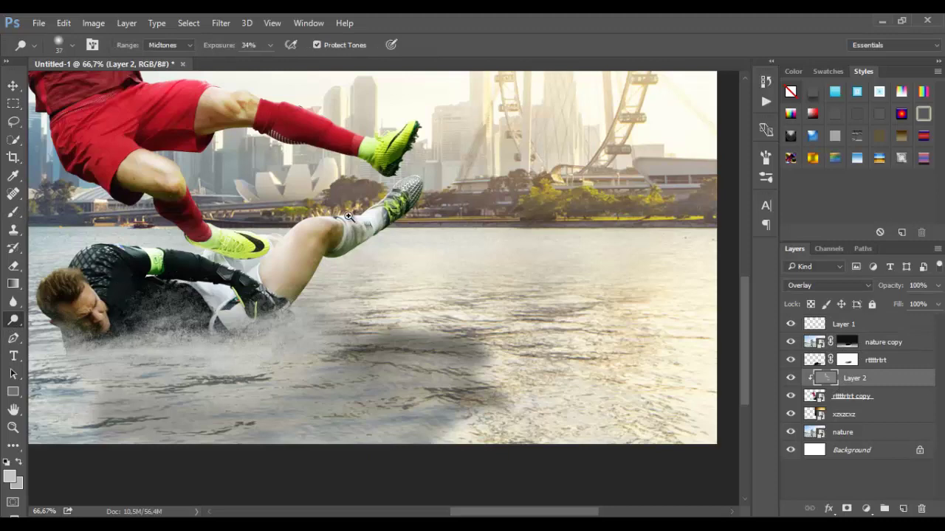
scroll(348, 216, "up", 3)
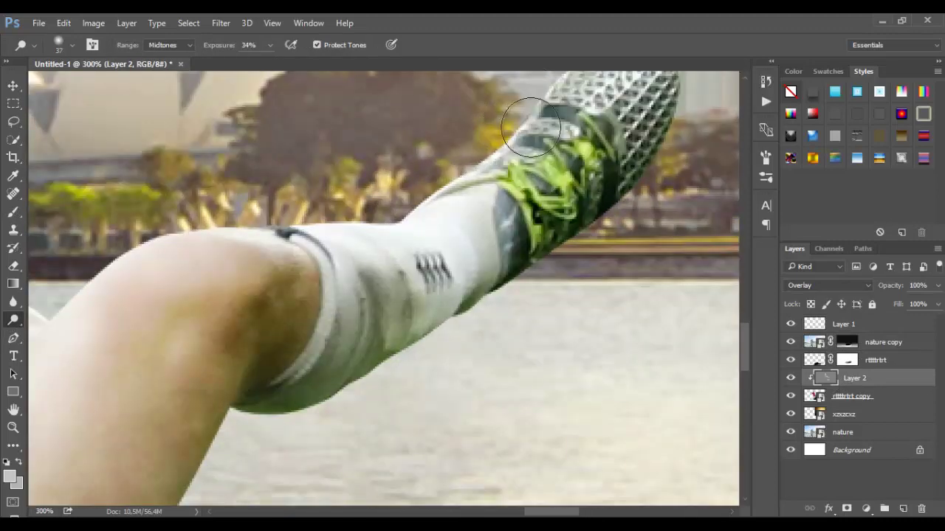
mouse_move(530, 127)
left_mouse_down()
mouse_move(515, 145)
mouse_move(525, 119)
left_mouse_up()
scroll(597, 162, "up", 3)
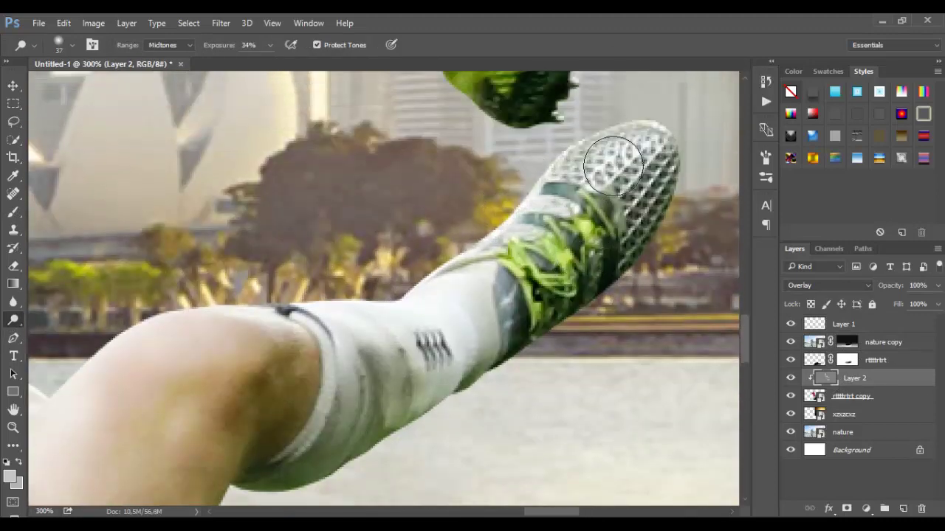
mouse_move(613, 152)
left_mouse_down()
mouse_move(637, 97)
mouse_move(593, 140)
left_mouse_up()
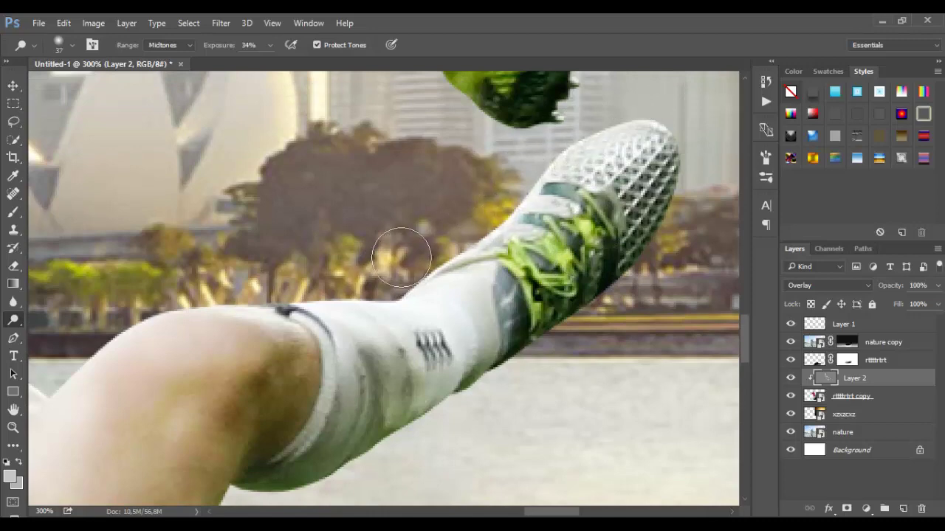
- Dodge the top edge of the jumping player's outstretched yellow boot and red sock
scroll(341, 333, "up", 1)
scroll(459, 311, "up", 1)
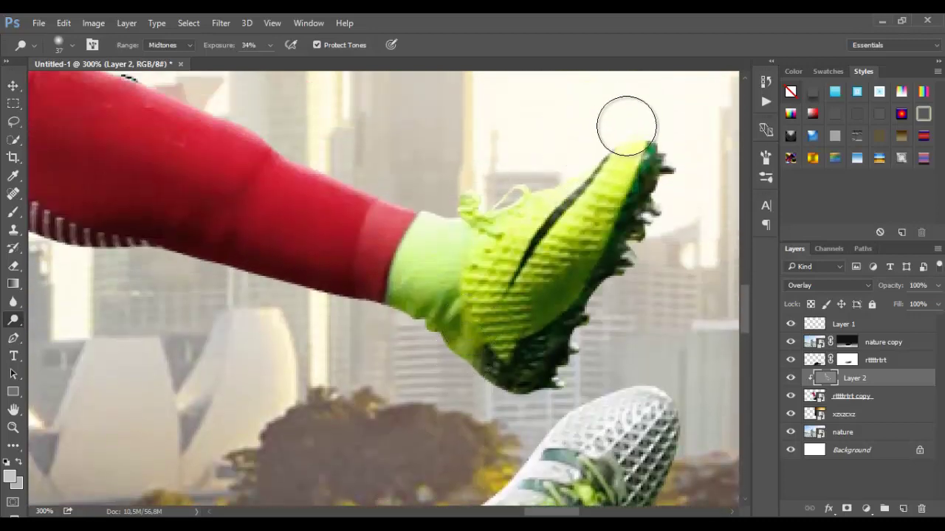
mouse_move(632, 129)
left_mouse_down()
mouse_move(595, 160)
mouse_move(585, 155)
mouse_move(540, 202)
mouse_move(512, 178)
mouse_move(417, 203)
mouse_move(323, 182)
mouse_move(297, 160)
mouse_move(223, 178)
mouse_move(235, 137)
mouse_move(169, 104)
left_mouse_up()
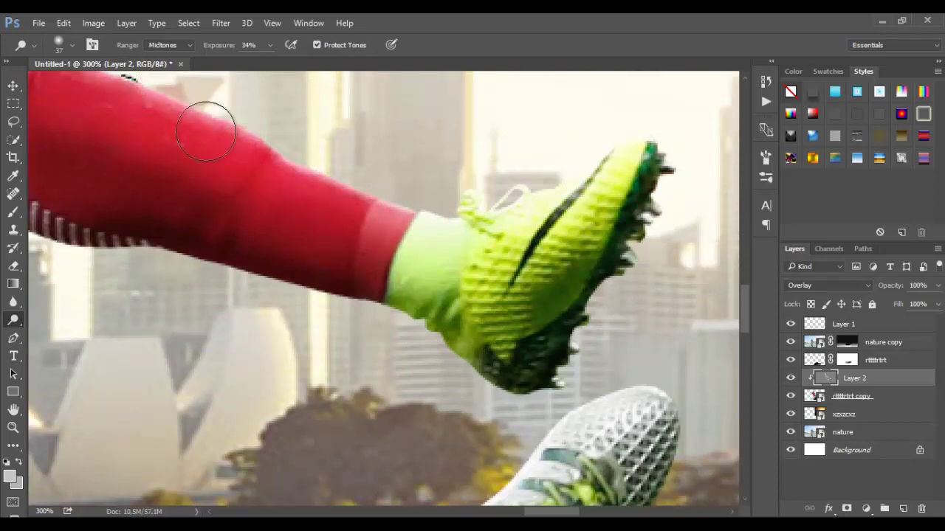
- Dodge highlights on the jumping player's lower thigh and knee and down the edge of the red sock beneath
scroll(177, 236, "up", 3)
scroll(147, 234, "down", 1)
scroll(147, 234, "down", 2)
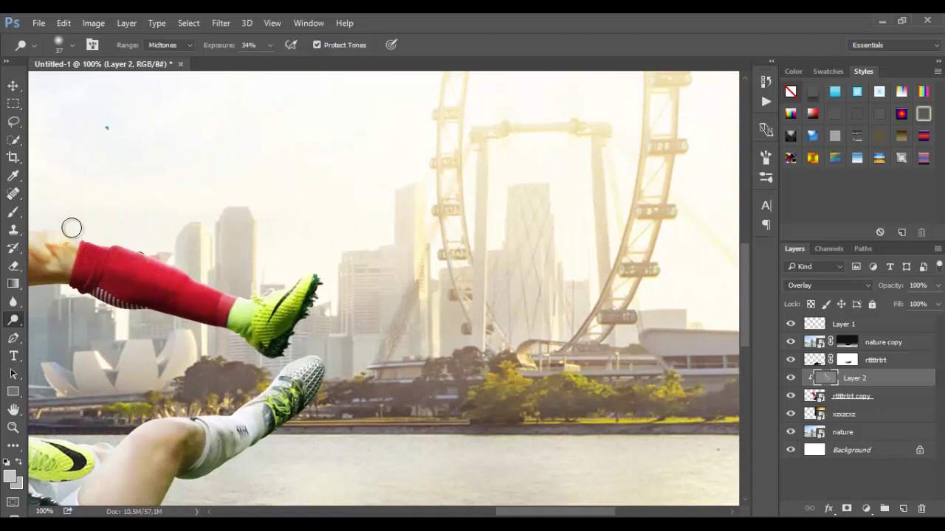
scroll(126, 216, "down", 2)
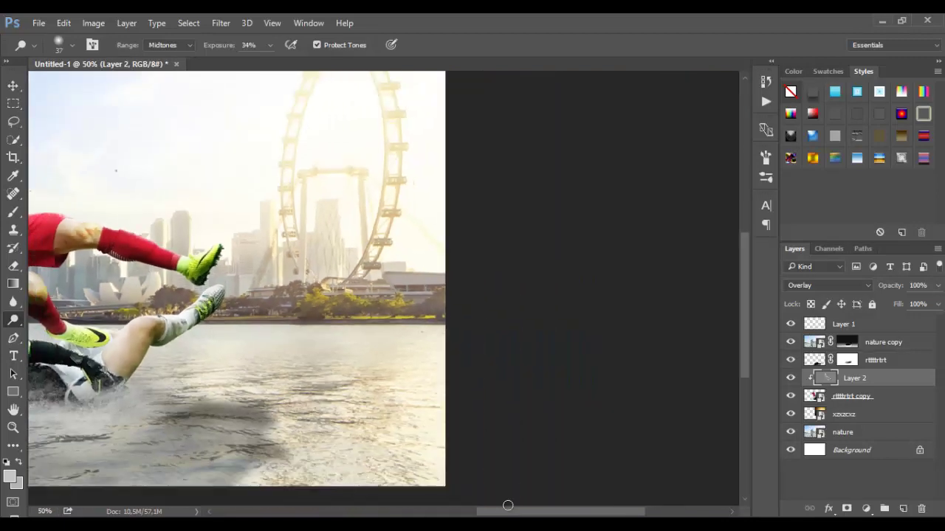
left_click_drag(508, 505, 464, 506)
scroll(220, 207, "up", 3)
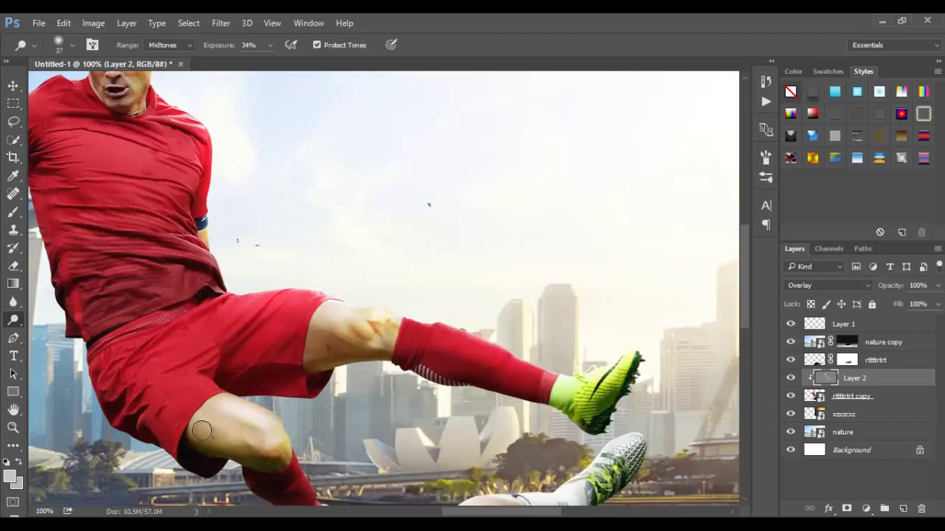
left_click_drag(243, 439, 202, 438)
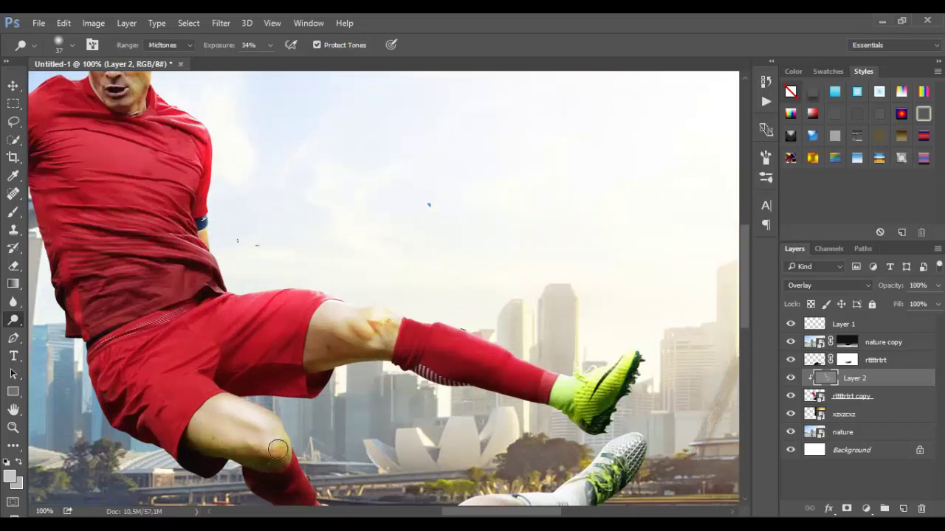
left_click_drag(278, 450, 290, 451)
scroll(290, 450, "down", 3)
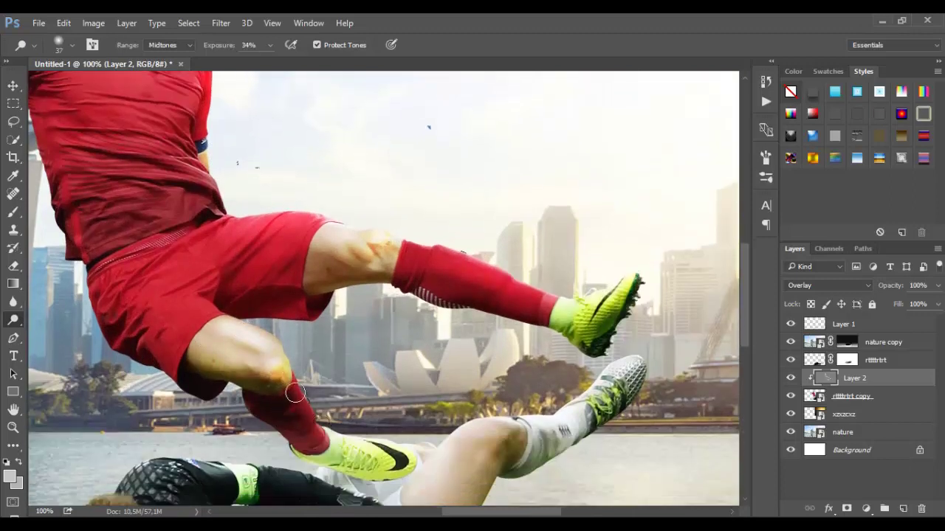
mouse_move(295, 393)
left_mouse_down()
mouse_move(321, 433)
mouse_move(289, 390)
mouse_move(323, 433)
mouse_move(292, 385)
mouse_move(320, 439)
mouse_move(287, 395)
mouse_move(312, 418)
left_mouse_up()
- Dodge the top of the jumping player's hair and the edge of his ear facing the glow
scroll(149, 352, "up", 3)
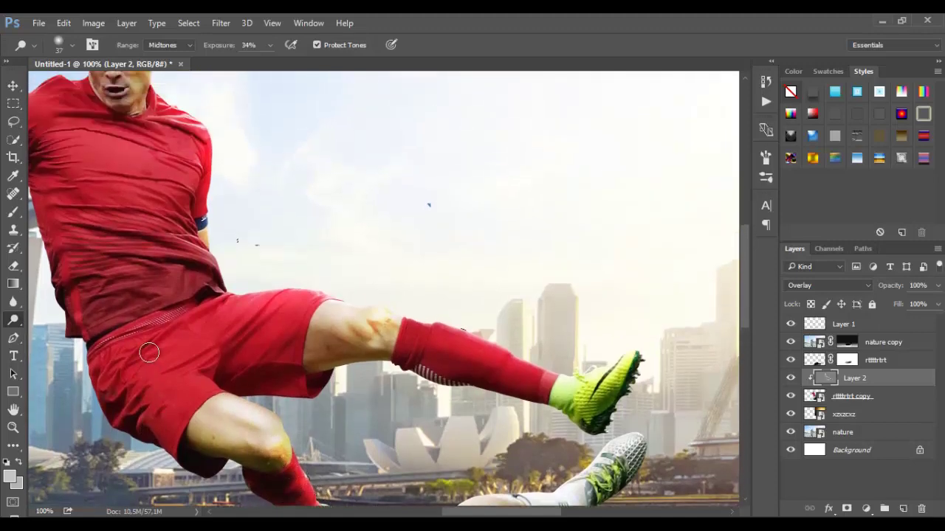
scroll(149, 352, "up", 4)
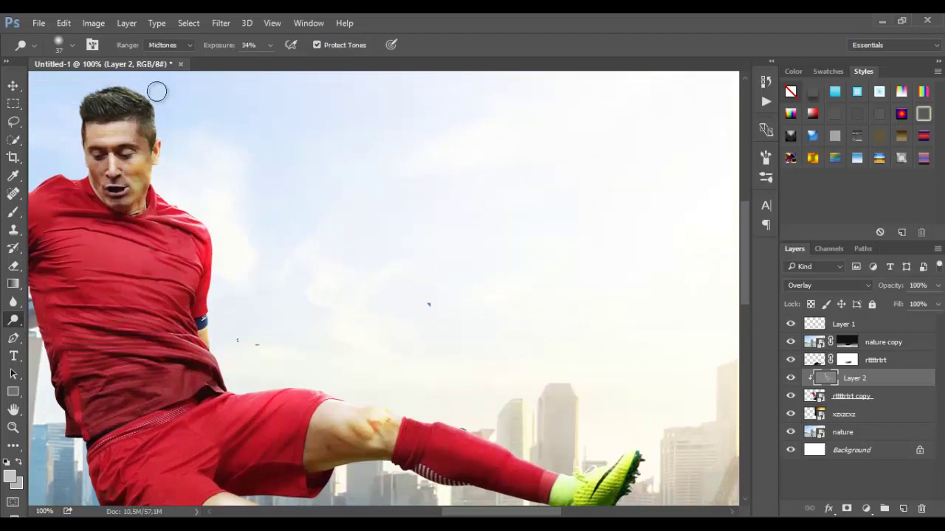
left_click_drag(96, 86, 129, 84)
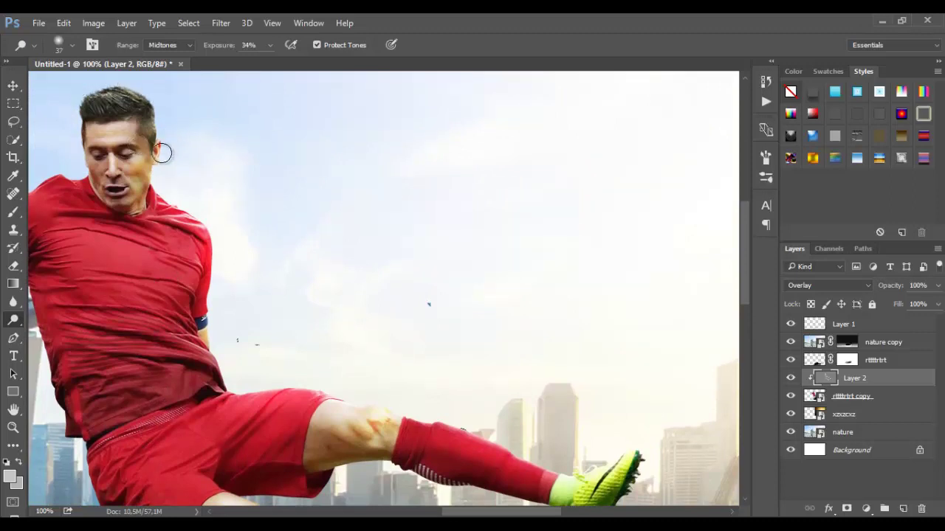
mouse_move(163, 152)
left_mouse_down()
mouse_move(170, 147)
mouse_move(156, 177)
mouse_move(156, 152)
left_mouse_up()
left_click(181, 45)
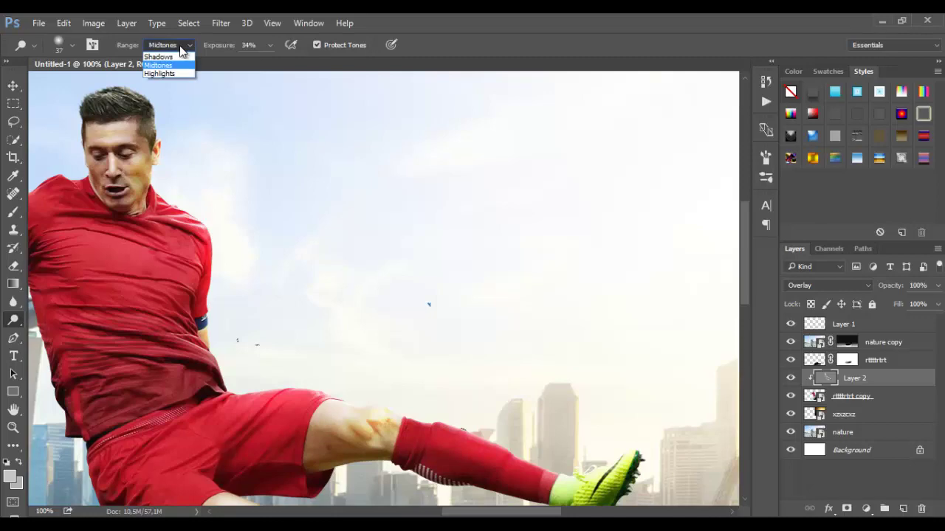
left_click(182, 47)
scroll(259, 113, "down", 2)
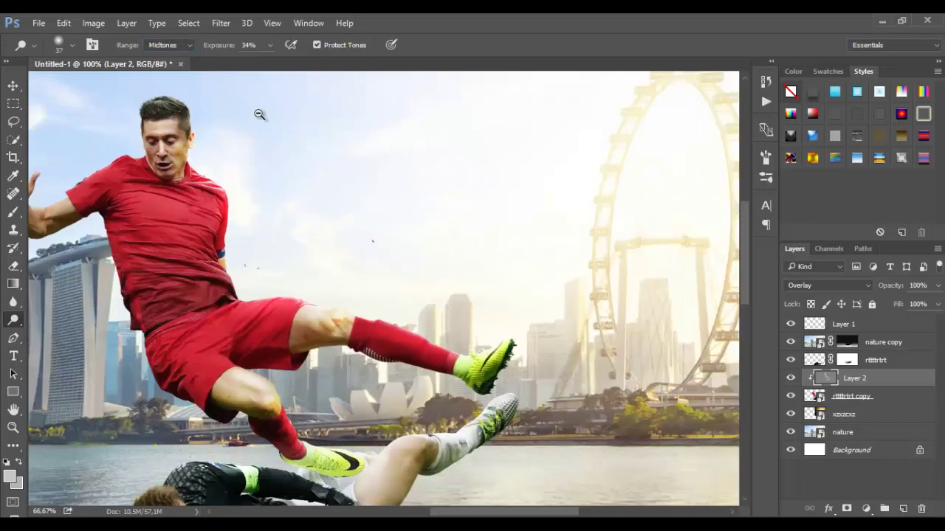
- Dodge the jumping player's raised palm, the upper edge of his forearm and the edge of his fingers
scroll(441, 337, "down", 1)
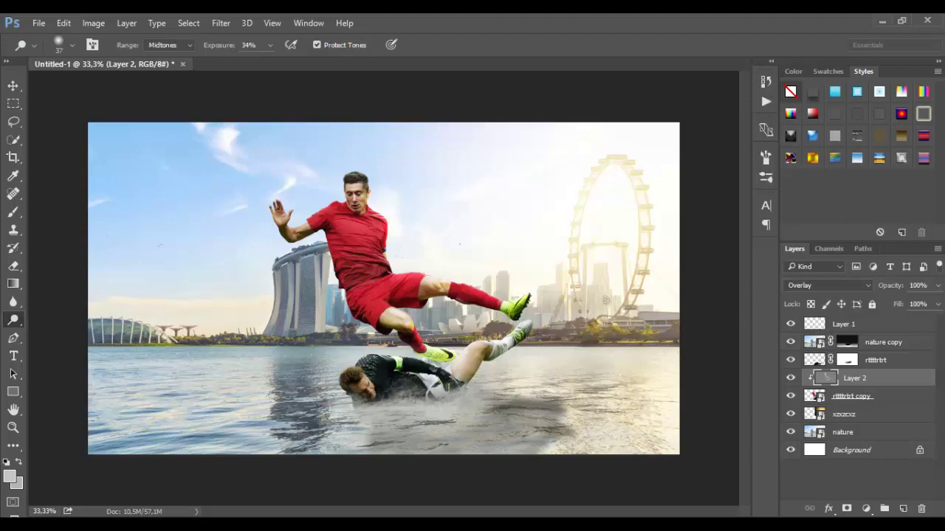
scroll(302, 231, "up", 4)
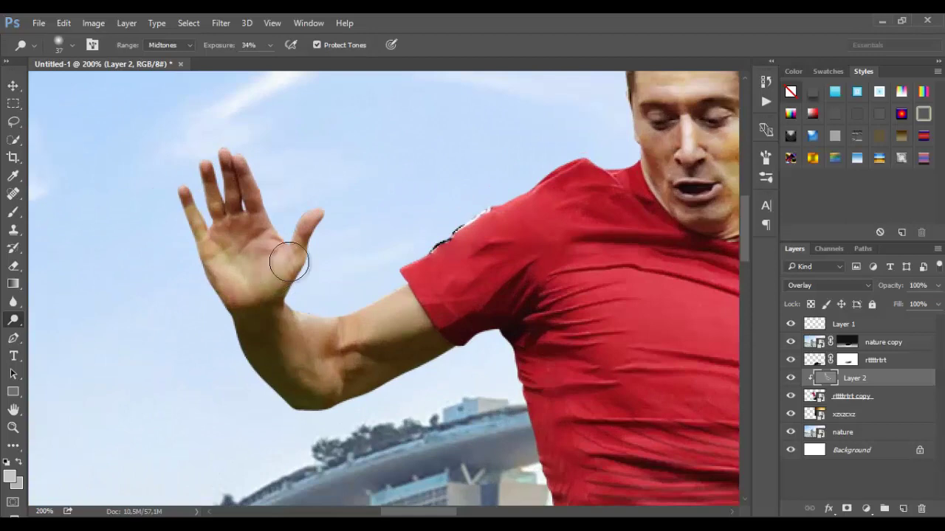
mouse_move(289, 262)
left_mouse_down()
mouse_move(231, 274)
mouse_move(248, 289)
left_mouse_up()
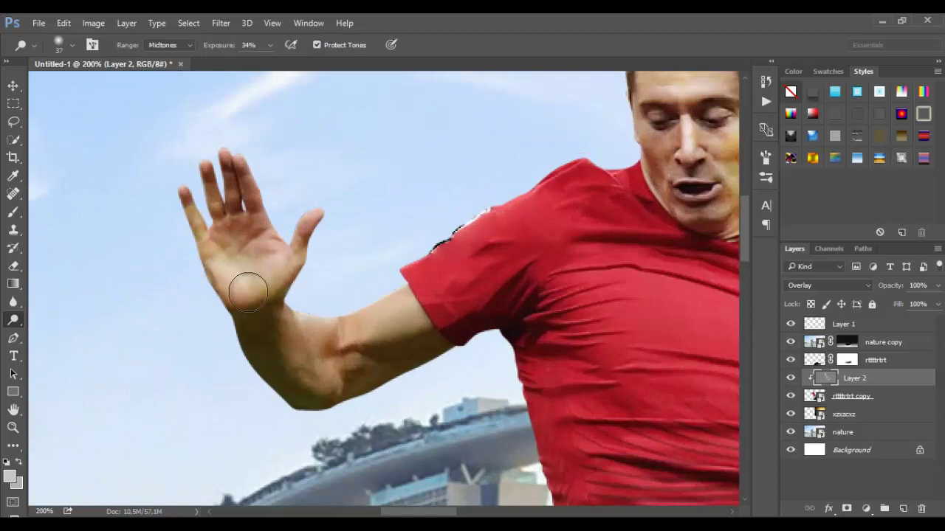
mouse_move(328, 313)
left_mouse_down()
mouse_move(403, 304)
mouse_move(339, 319)
left_mouse_up()
mouse_move(248, 189)
left_mouse_down()
mouse_move(243, 158)
mouse_move(273, 190)
mouse_move(278, 226)
mouse_move(276, 206)
left_mouse_up()
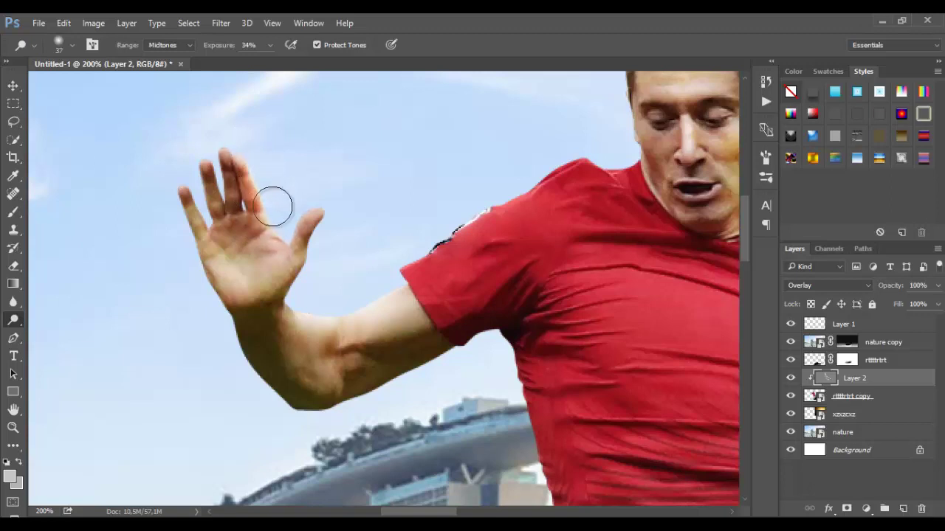
- Dodge the outer edge of the jumping player's cheek on the raised-hand side, reducing the brush to 12 px for finer strokes
scroll(443, 209, "up", 1)
mouse_move(651, 192)
left_mouse_down()
mouse_move(652, 153)
mouse_move(664, 215)
mouse_move(644, 183)
left_mouse_up()
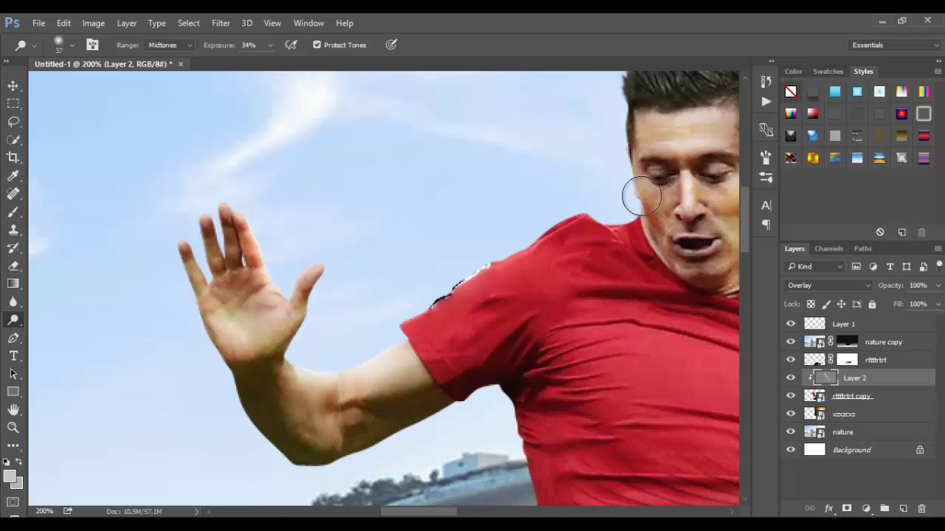
right_click(647, 195)
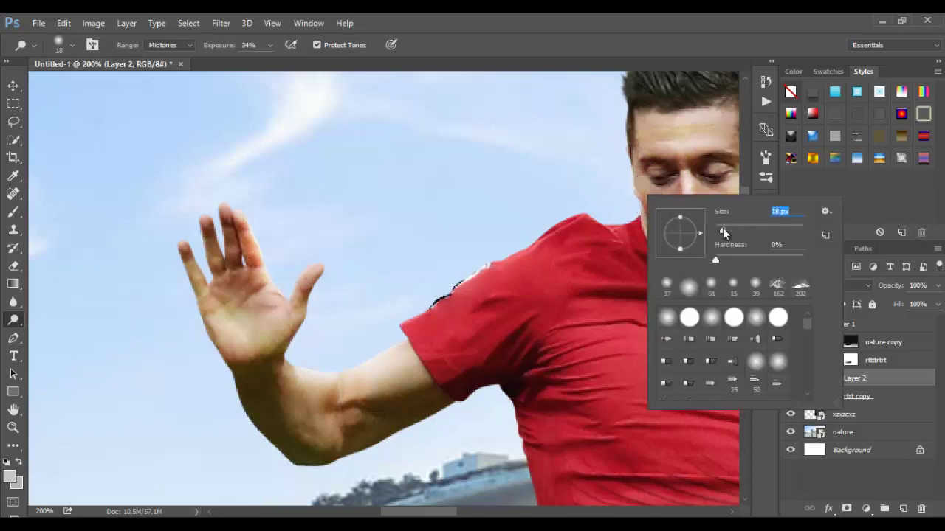
left_click_drag(723, 231, 719, 229)
left_click(681, 154)
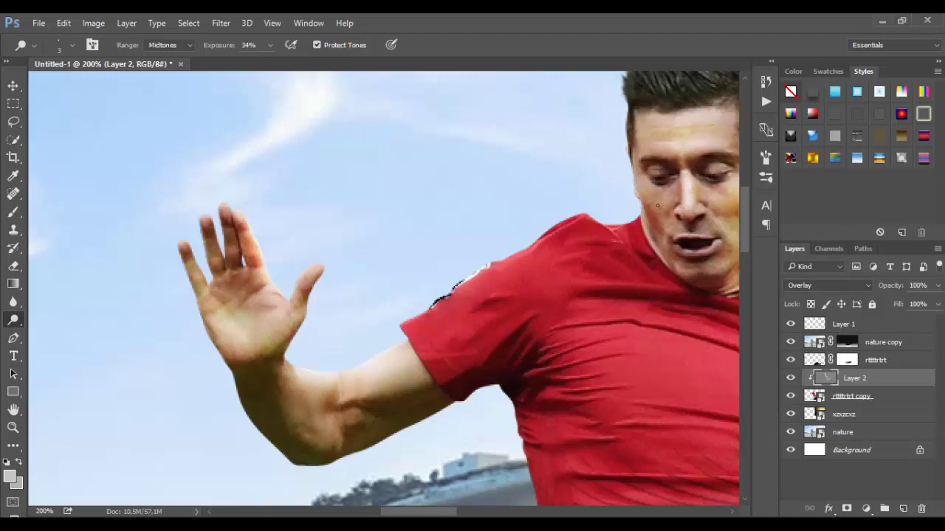
right_click(657, 206)
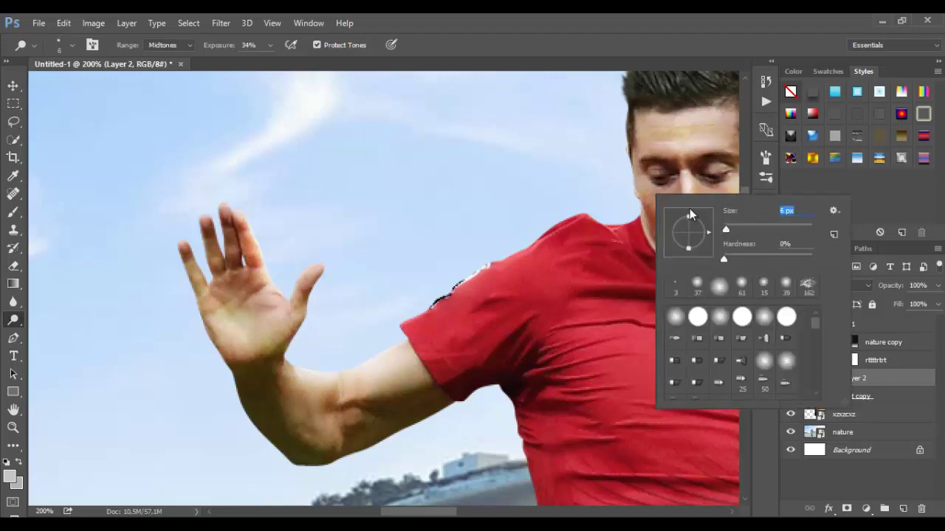
left_click_drag(728, 227, 731, 227)
left_click(656, 202)
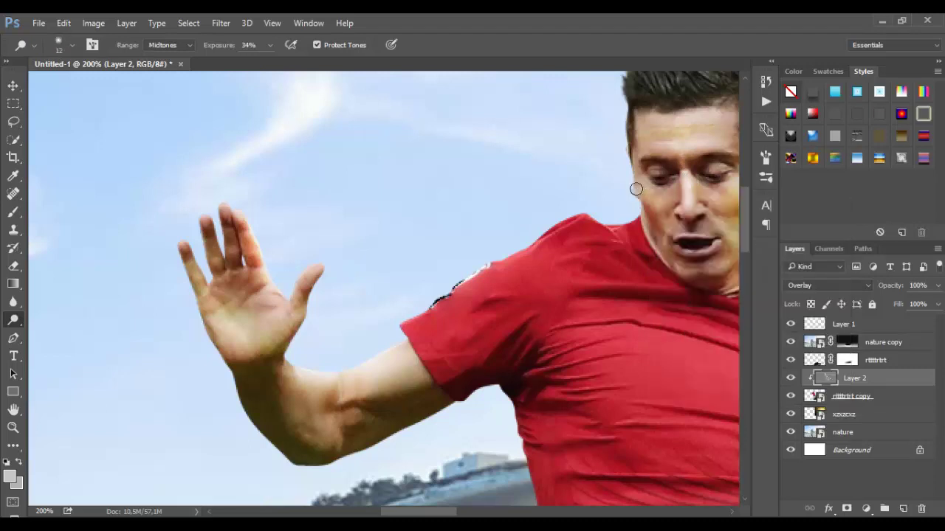
- Switch to the Burn tool and darken the shaded side of the jumping player's shirt and shorts, including under the raised thigh
scroll(597, 337, "down", 5)
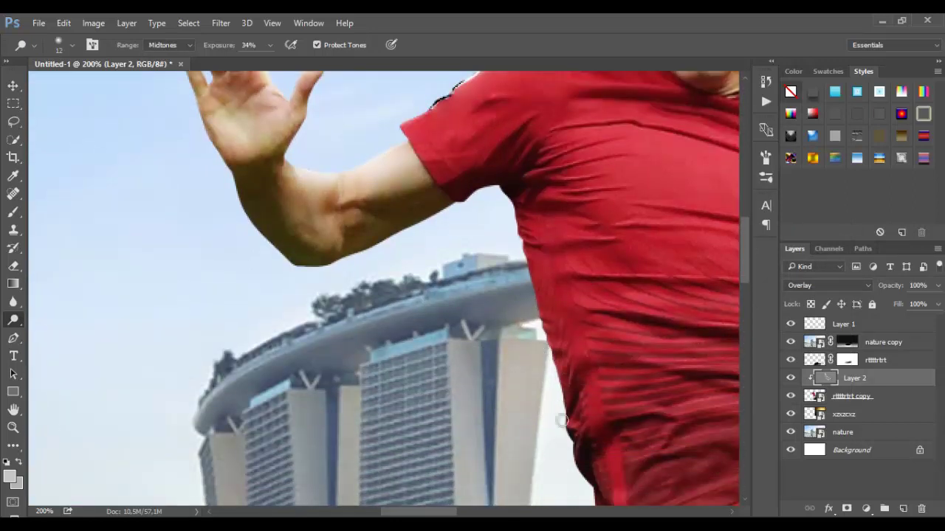
scroll(597, 364, "down", 5)
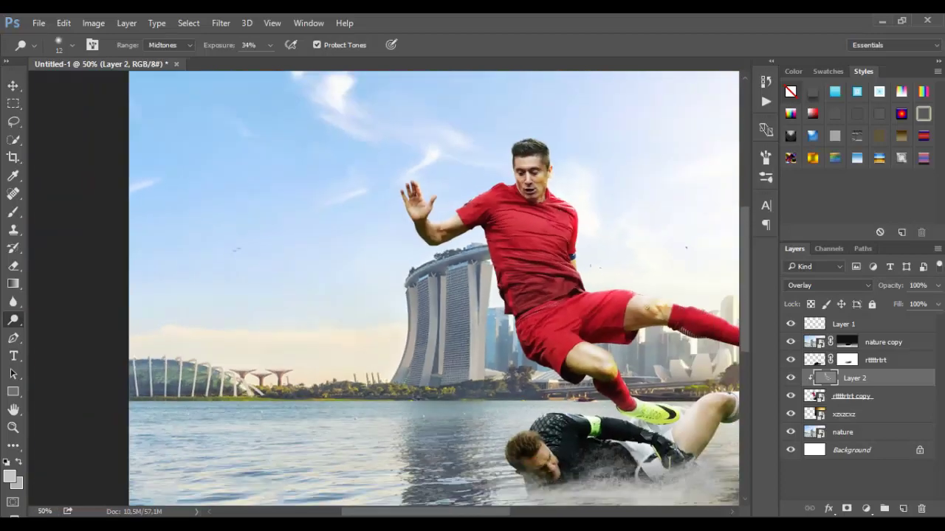
scroll(577, 324, "up", 1)
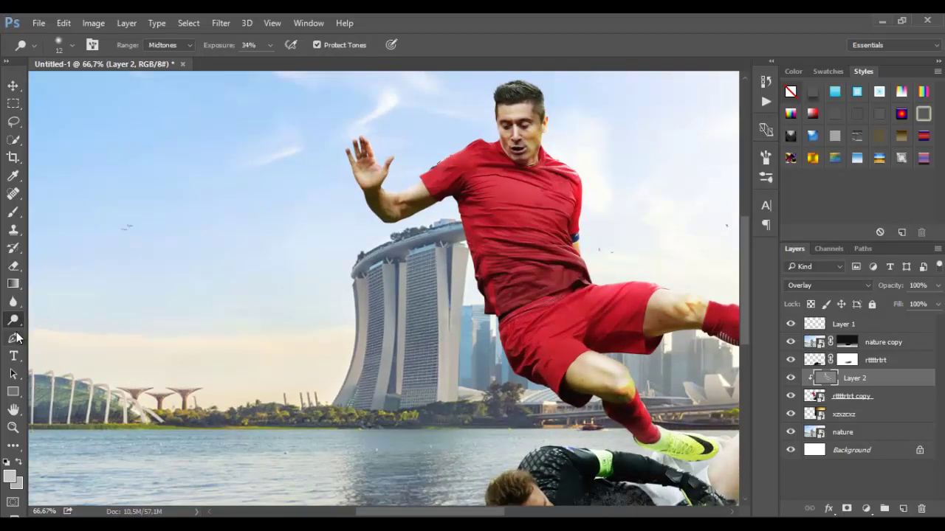
right_click(14, 319)
left_click(52, 334)
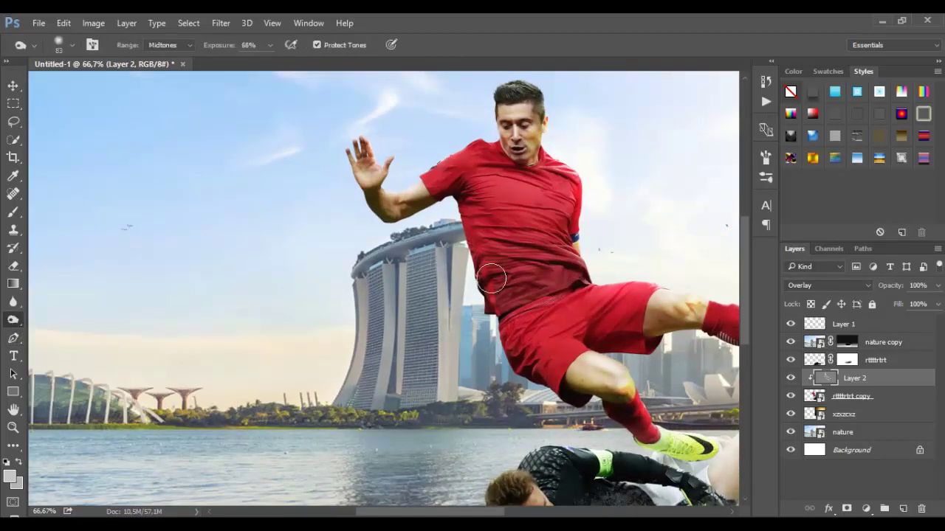
mouse_move(491, 279)
left_mouse_down()
mouse_move(540, 275)
mouse_move(513, 317)
mouse_move(563, 366)
mouse_move(559, 390)
left_mouse_up()
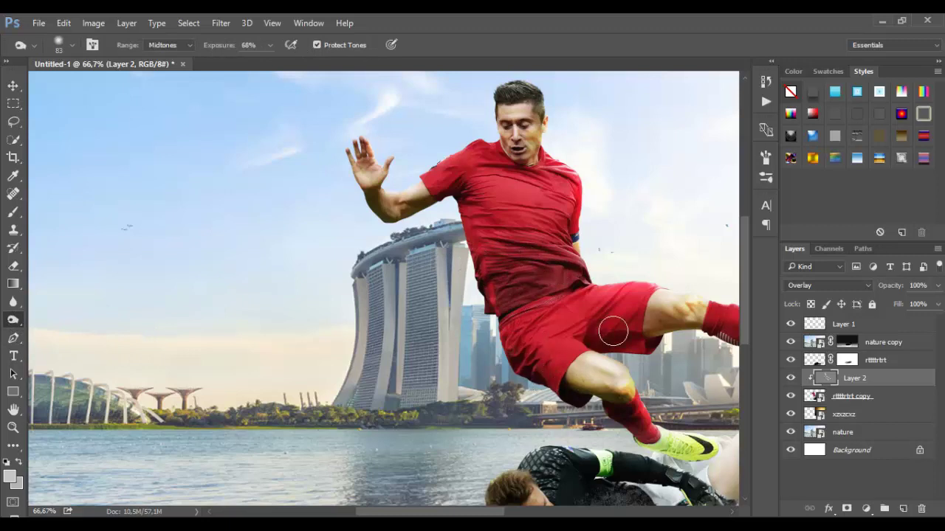
mouse_move(613, 332)
left_mouse_down()
mouse_move(630, 309)
mouse_move(625, 348)
mouse_move(667, 333)
mouse_move(704, 335)
mouse_move(643, 335)
left_mouse_up()
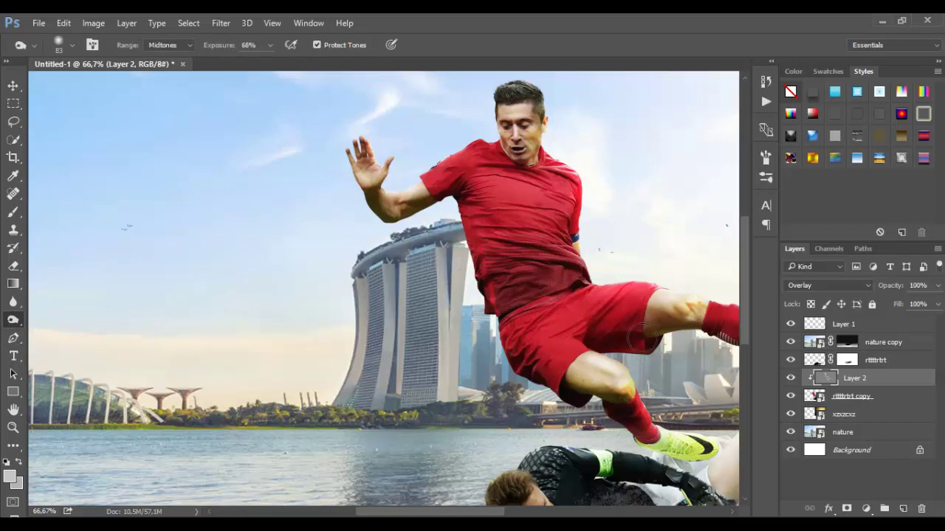
- Burn the shaded torso of the goalkeeper's black shirt beneath his arm
scroll(644, 336, "down", 3)
scroll(633, 369, "down", 3)
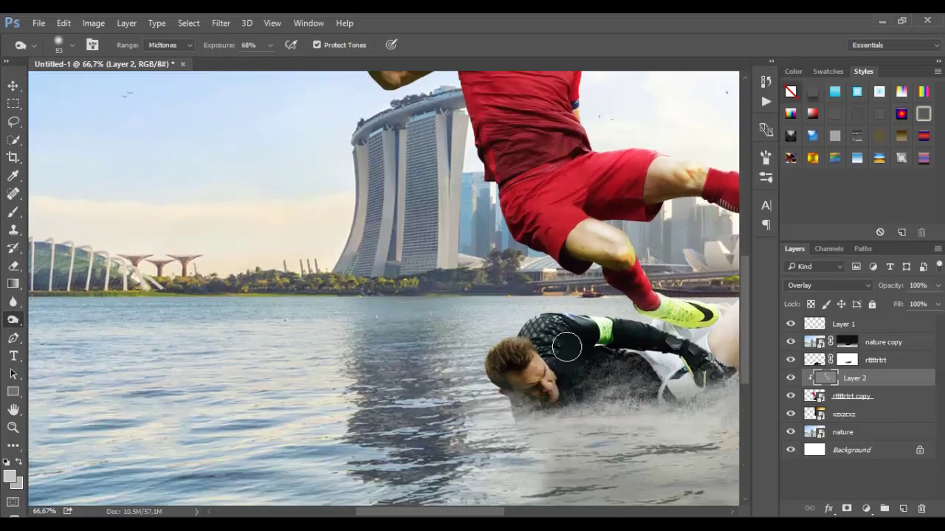
mouse_move(567, 347)
left_mouse_down()
mouse_move(597, 354)
mouse_move(564, 356)
mouse_move(573, 385)
mouse_move(612, 354)
left_mouse_up()
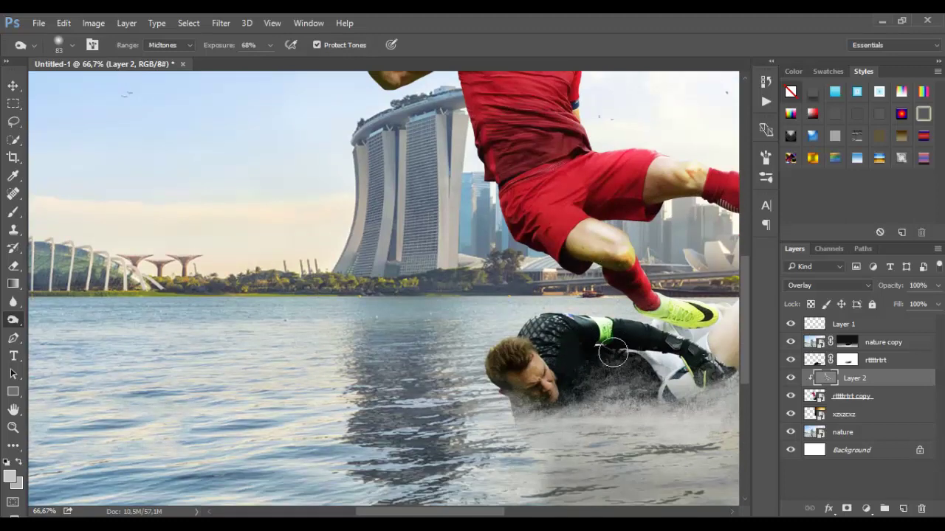
- Burn the jumping player's sleeve, the shirt beside it and the underside of his forearm
scroll(582, 316, "up", 2)
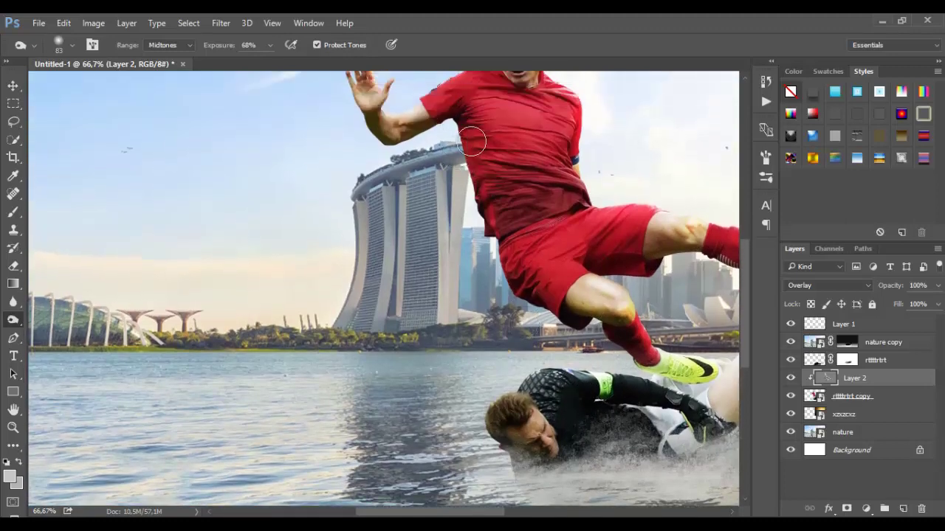
left_click_drag(453, 110, 435, 116)
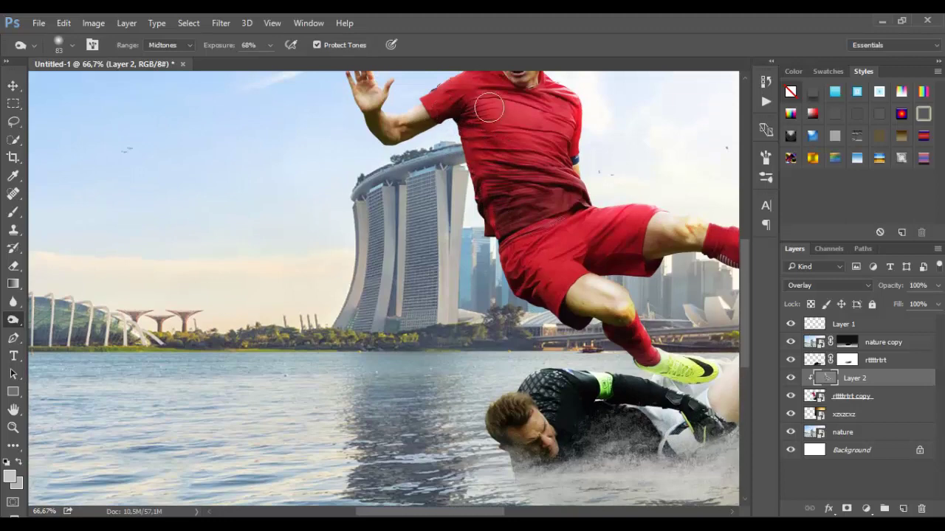
scroll(488, 108, "up", 4)
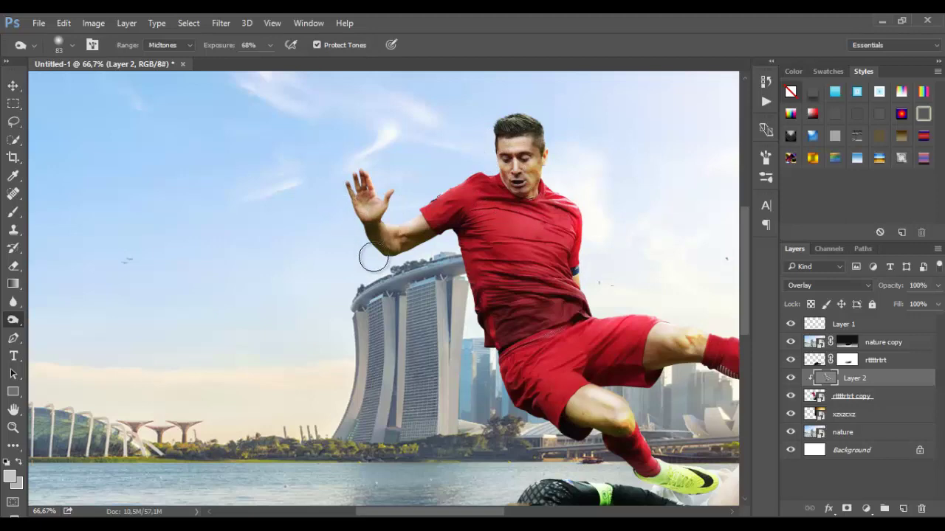
- Stamp all visible layers into a new merged layer above Layer 1
scroll(374, 257, "down", 7)
scroll(443, 369, "up", 2)
scroll(442, 369, "down", 2)
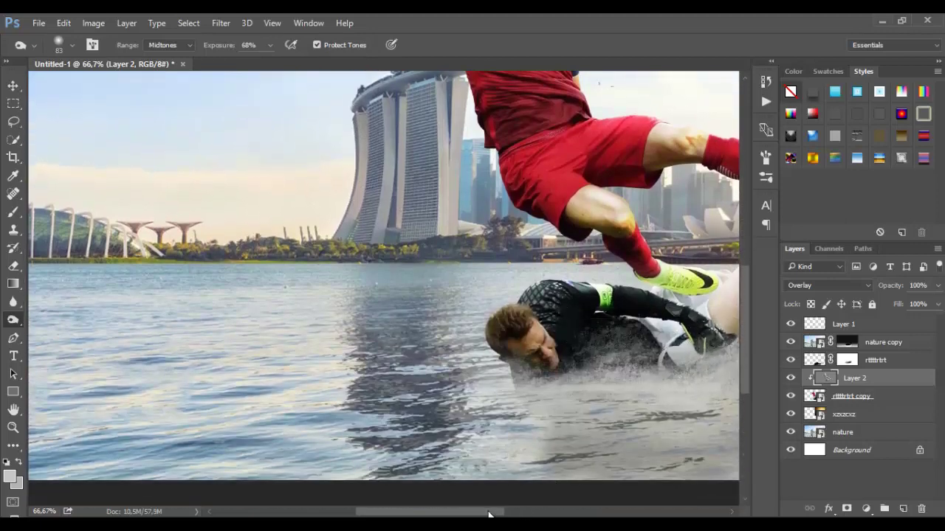
left_click_drag(489, 515, 540, 514)
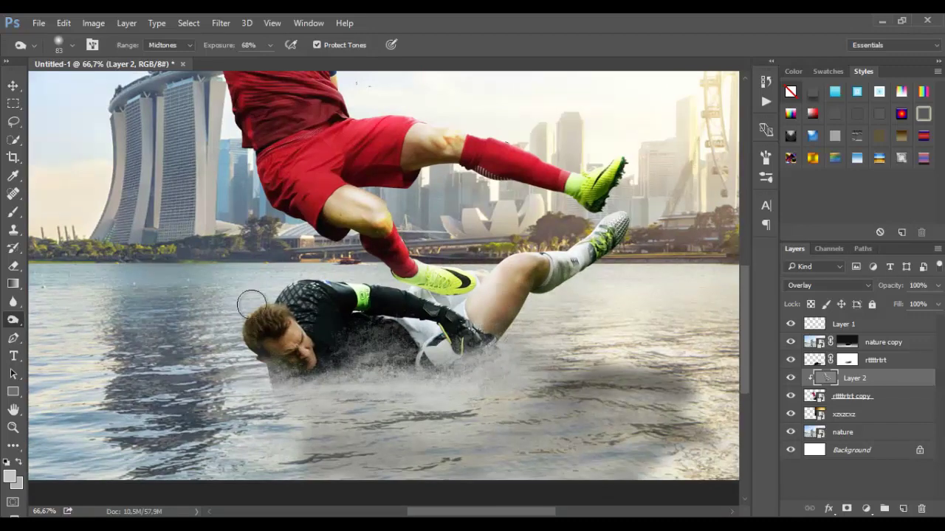
left_click(279, 266, "alt")
left_click(280, 266, "alt")
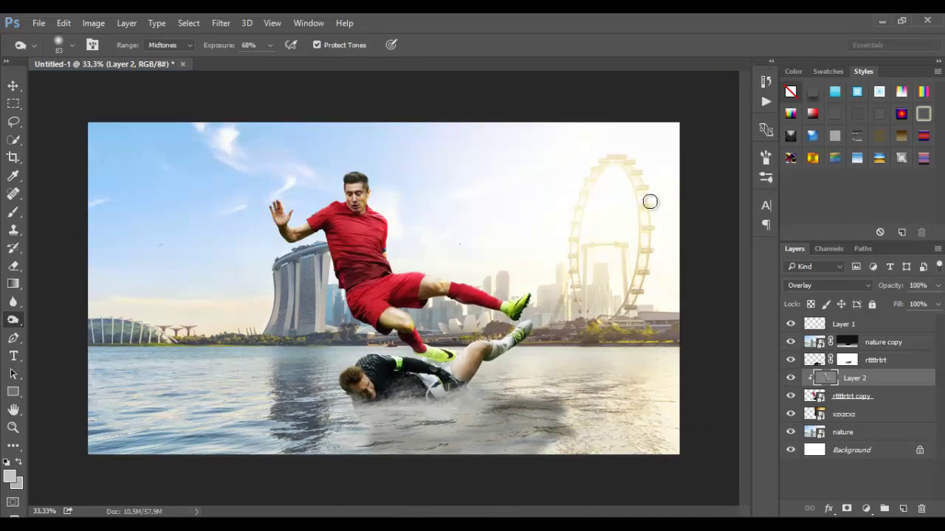
left_click(870, 329)
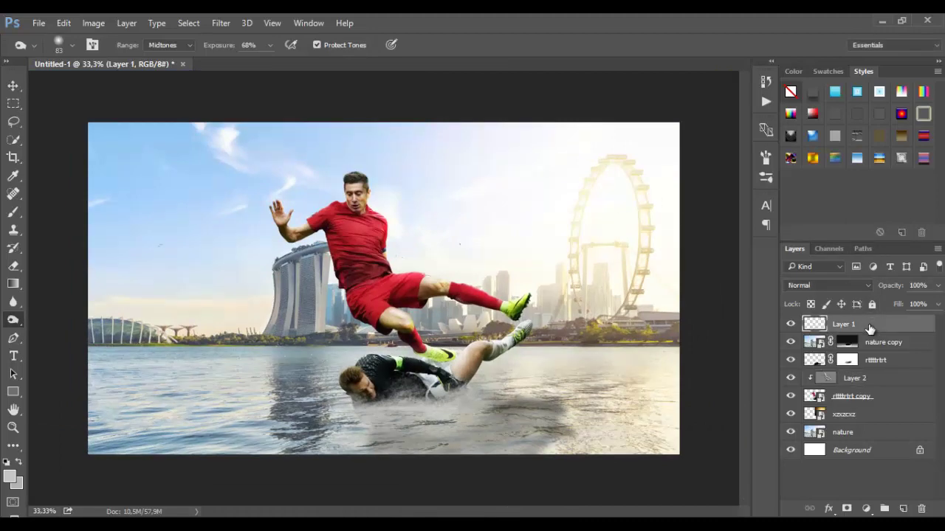
key("ctrl+shift+alt+e")
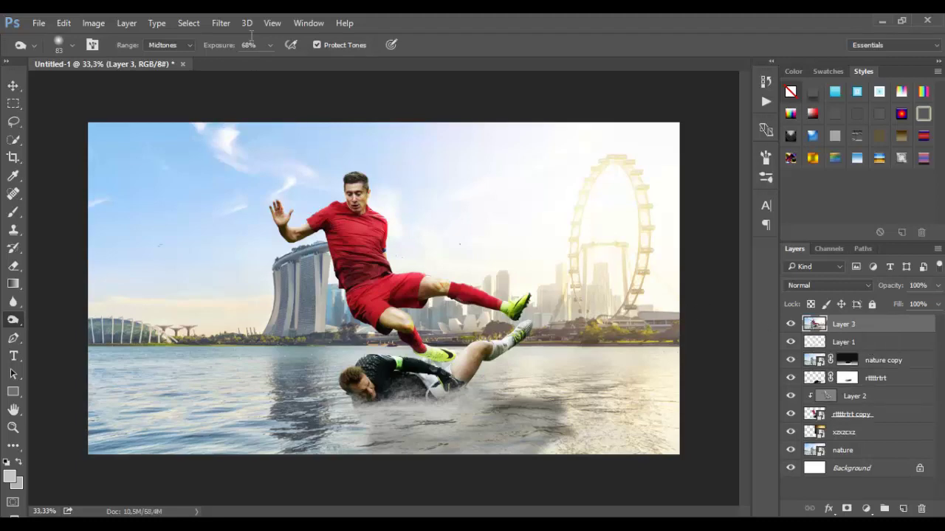
- Open the Camera Raw filter on the merged layer and set Clarity to +26
left_click(220, 23)
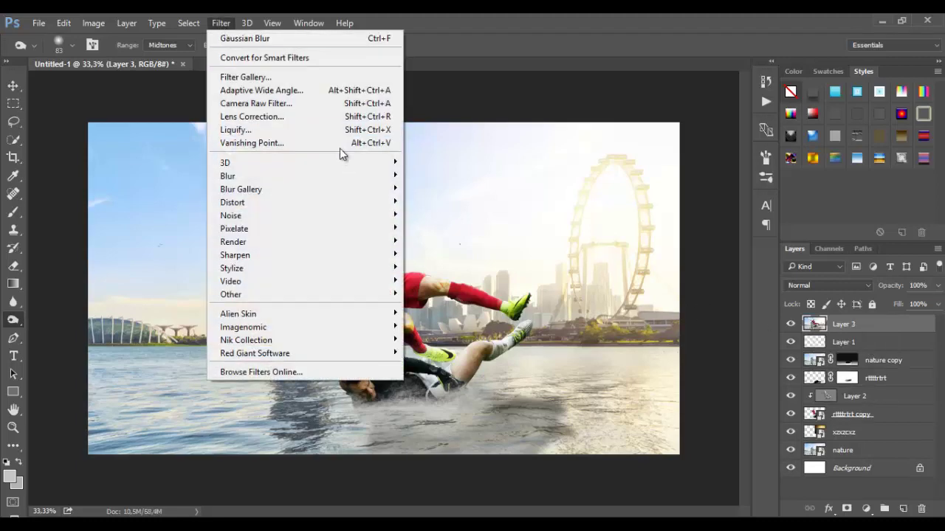
left_click(325, 105)
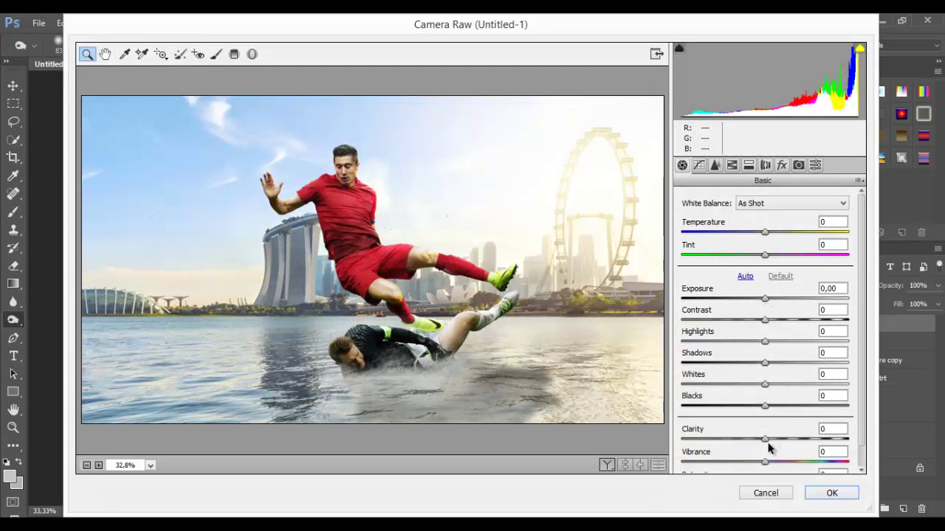
left_click_drag(765, 440, 794, 439)
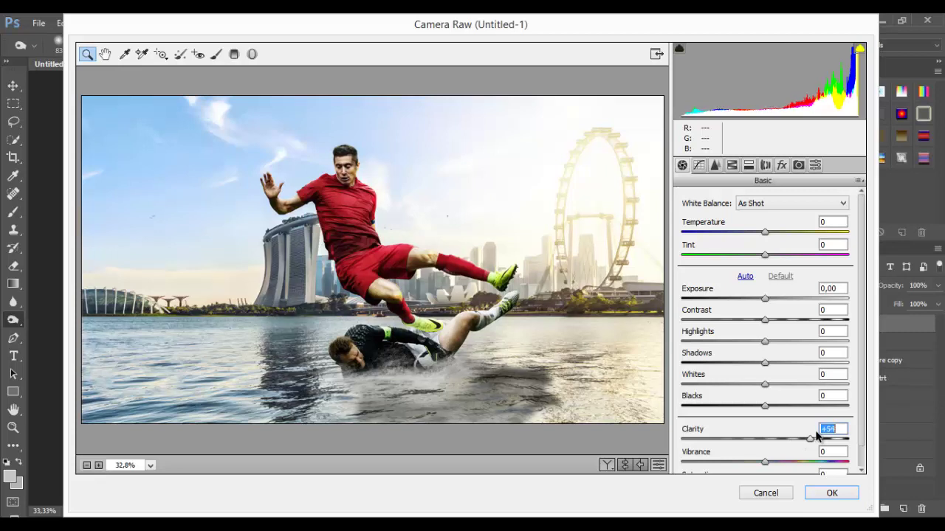
left_click_drag(797, 435, 790, 437)
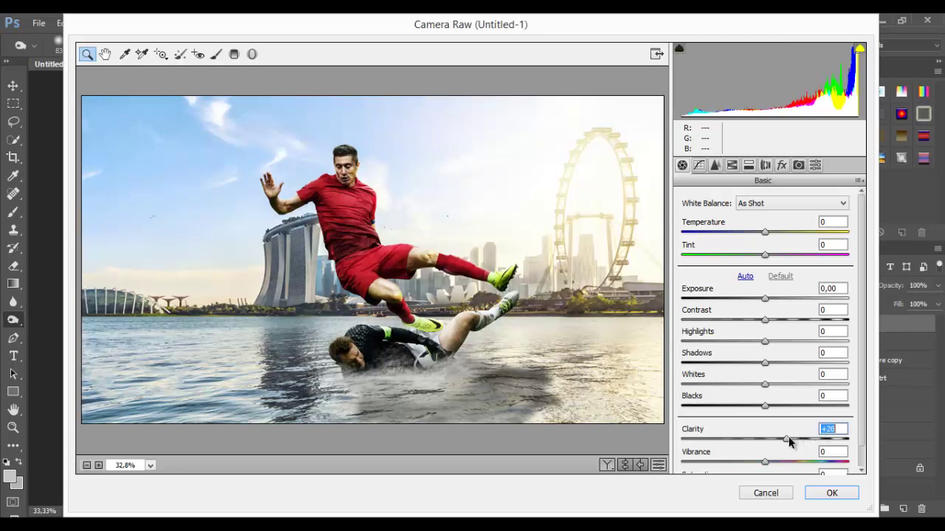
- Set Blacks to +55, Whites to -29, Shadows to +17, Highlights to -26, Contrast to +5, Exposure to +0,05 and Vibrance to -9
left_click_drag(765, 405, 810, 406)
left_click_drag(766, 385, 806, 370)
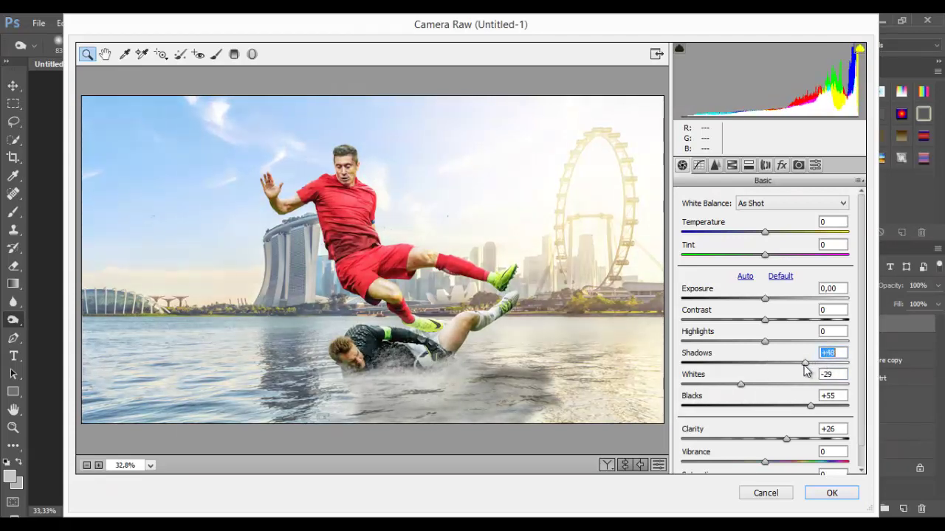
left_click_drag(765, 341, 765, 302)
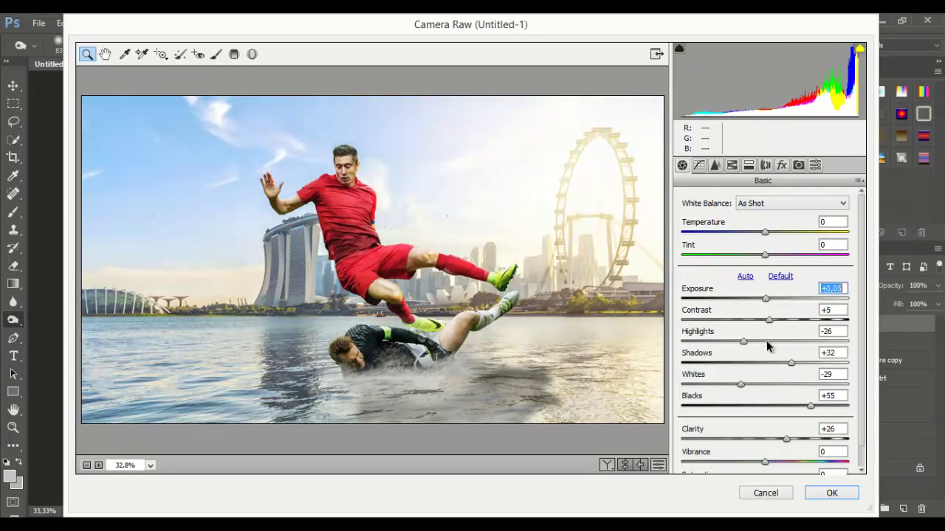
left_click_drag(788, 361, 782, 363)
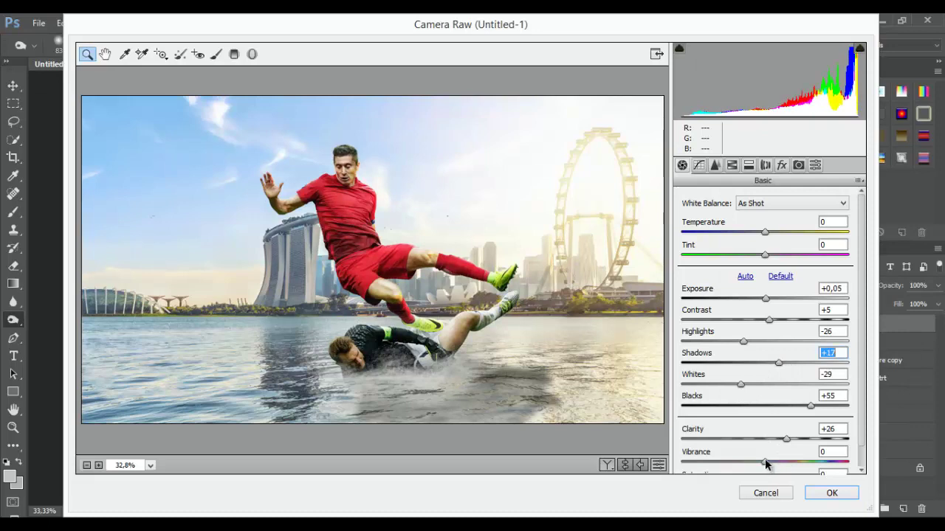
mouse_move(765, 464)
left_mouse_down()
mouse_move(751, 464)
mouse_move(758, 466)
left_mouse_up()
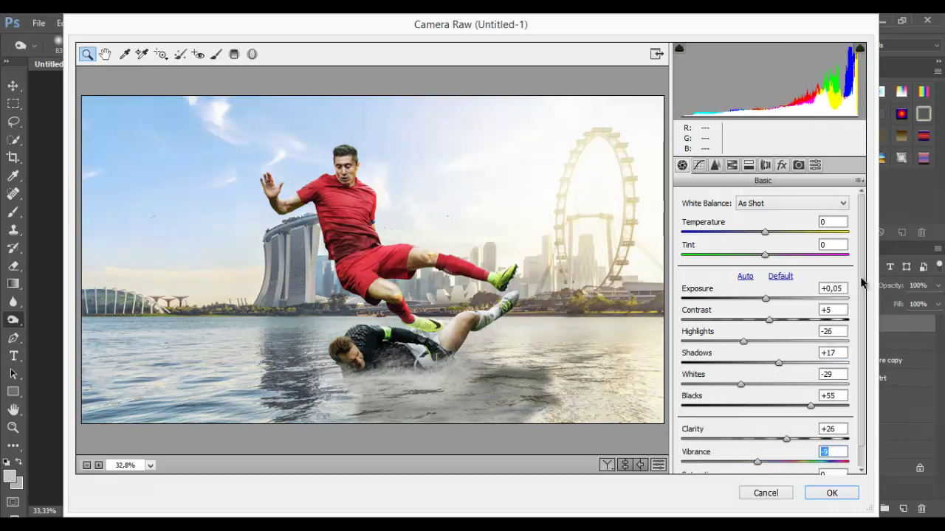
- Set the sharpening Amount to 21 in the Detail adjustments and return to the Basic adjustments
scroll(861, 283, "down", 1)
left_click(715, 164)
left_click_drag(711, 220, 696, 224)
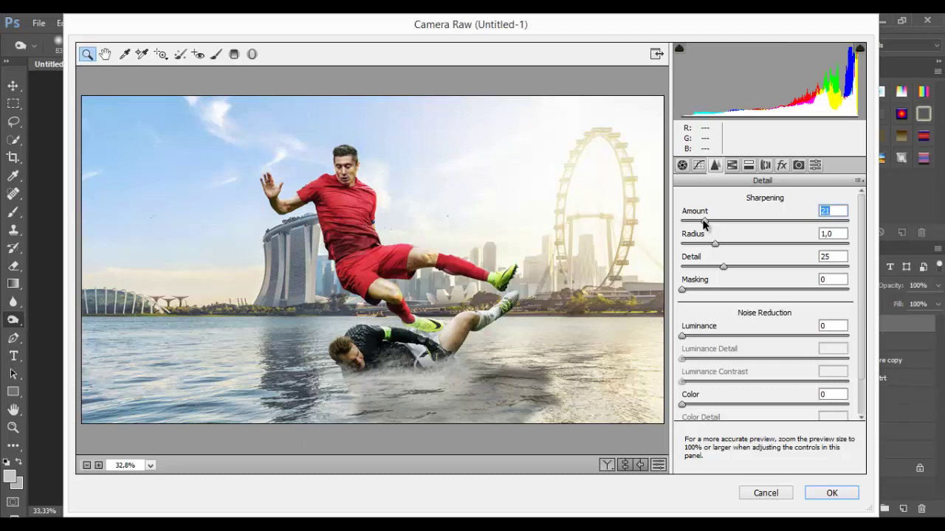
left_click(683, 166)
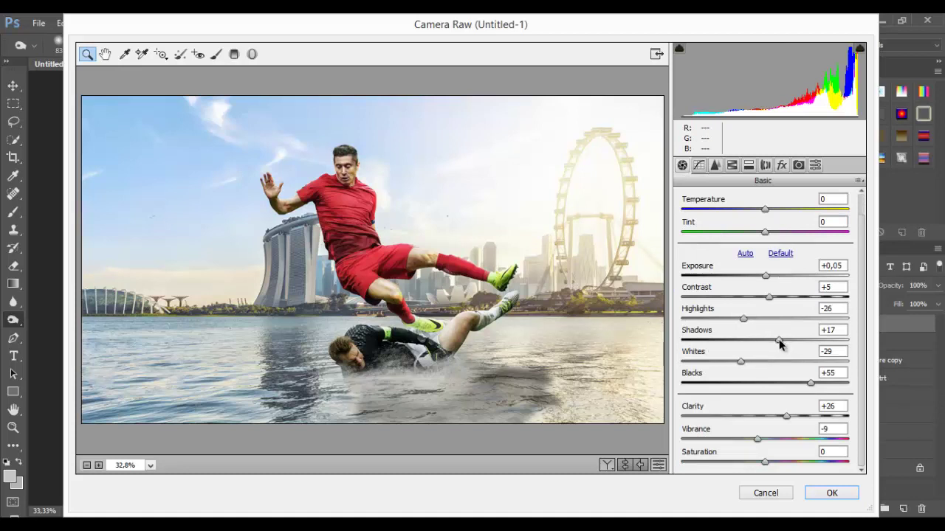
- Set Shadows to +45 and Highlights to -28, reduce Contrast slightly, and apply the Camera Raw grade
left_click_drag(779, 338, 850, 340)
left_click_drag(743, 318, 658, 323)
left_click_drag(848, 340, 827, 341)
left_click_drag(705, 320, 733, 318)
left_click(814, 340)
left_click_drag(815, 342, 804, 347)
left_click(743, 323)
mouse_move(769, 296)
left_mouse_down()
mouse_move(701, 309)
mouse_move(767, 312)
left_mouse_up()
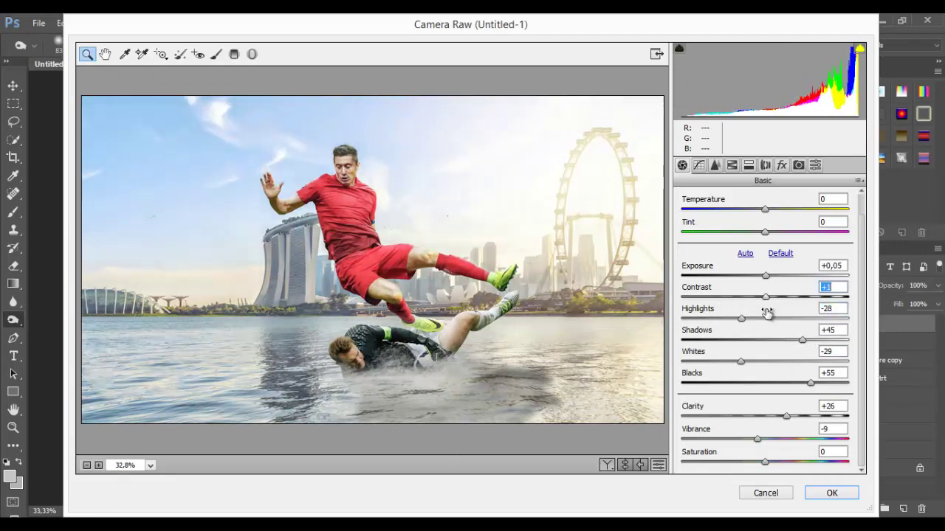
left_click(832, 493)
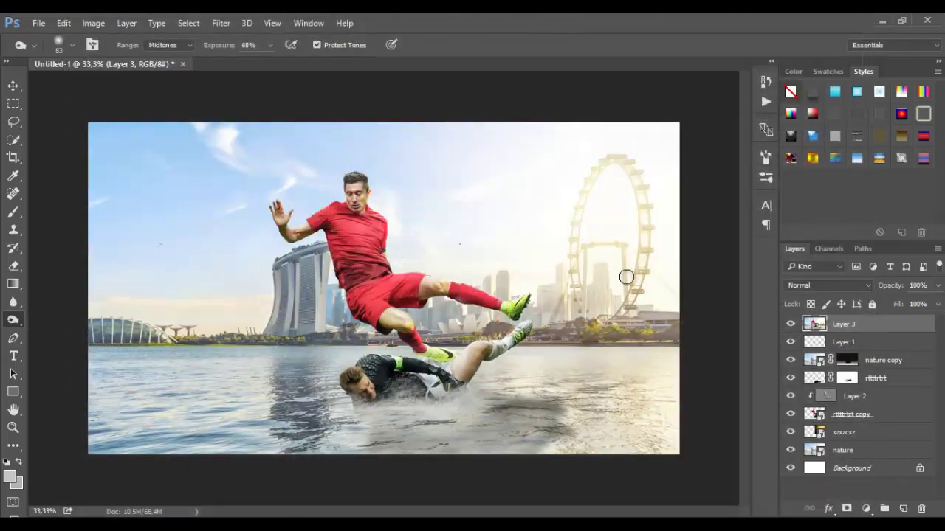
- Create a new layer above Layer 3, filled with 50% Gray and blended in Overlay mode
left_click(787, 323)
left_click(787, 323)
left_click(903, 509)
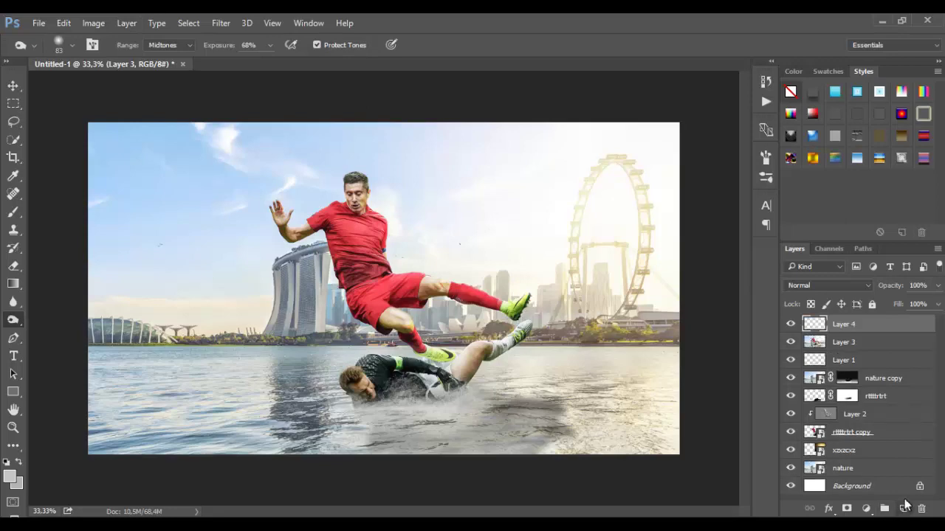
left_click(89, 23)
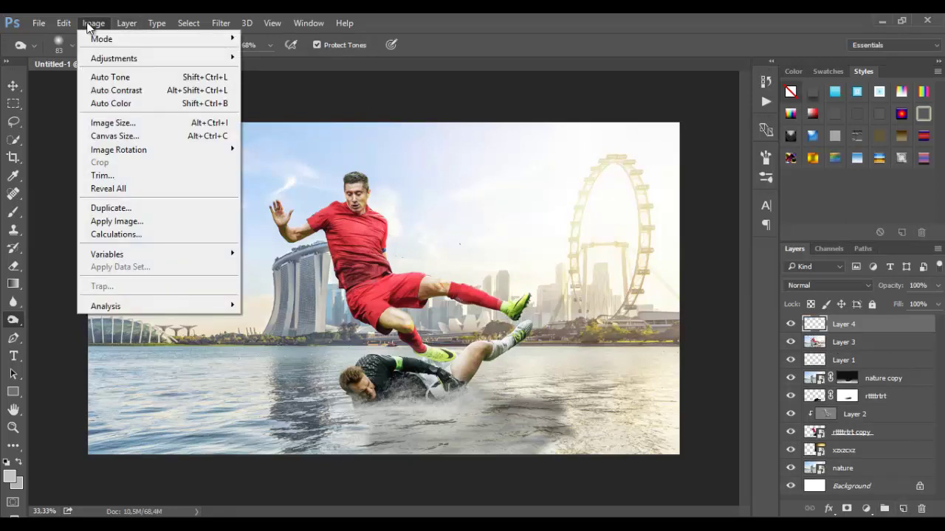
mouse_move(63, 23)
left_click(121, 205)
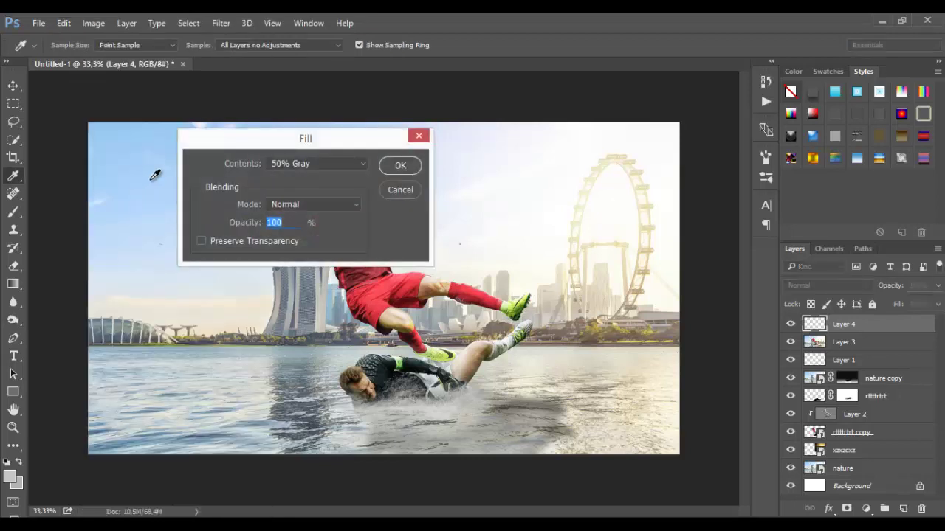
key("o")
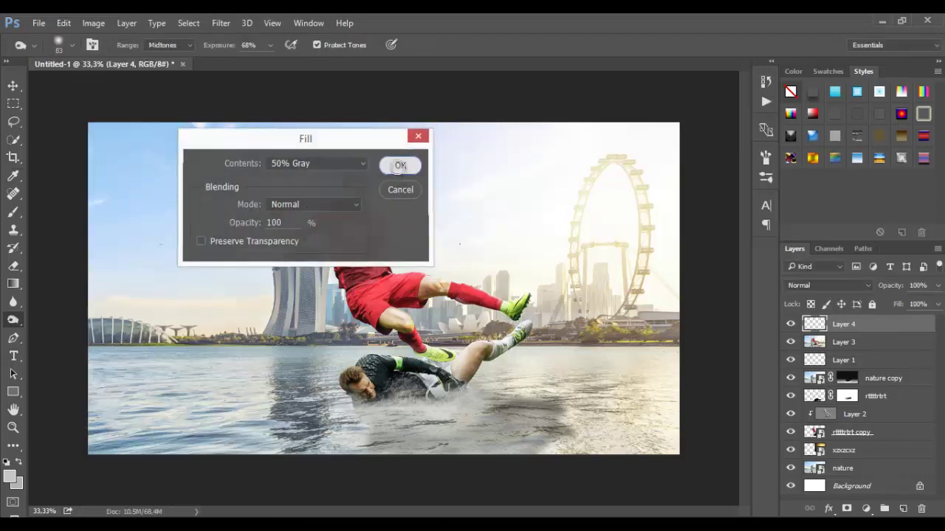
left_click(397, 168)
left_click(826, 284)
left_click(796, 143)
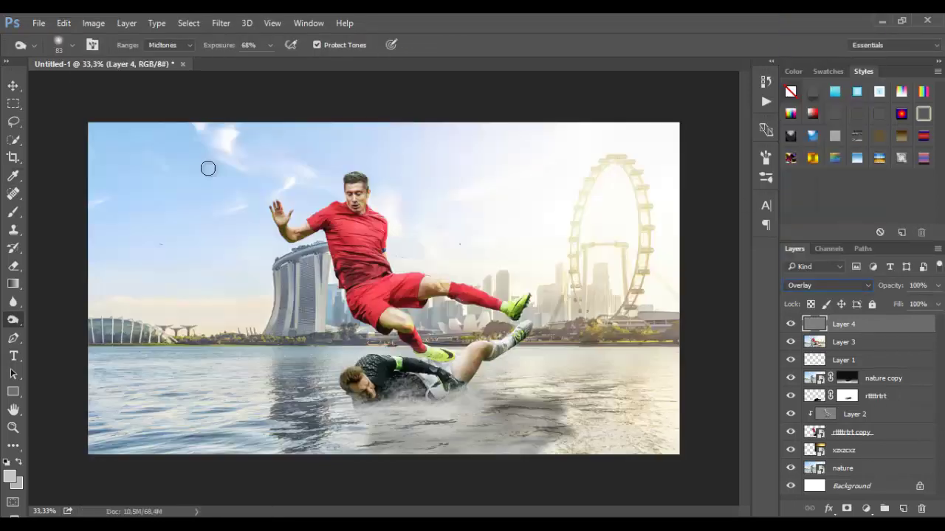
- Burn the jumping player's lower body and the lying goalkeeper's torso on the gray layer with a 152 px brush
right_click(472, 288)
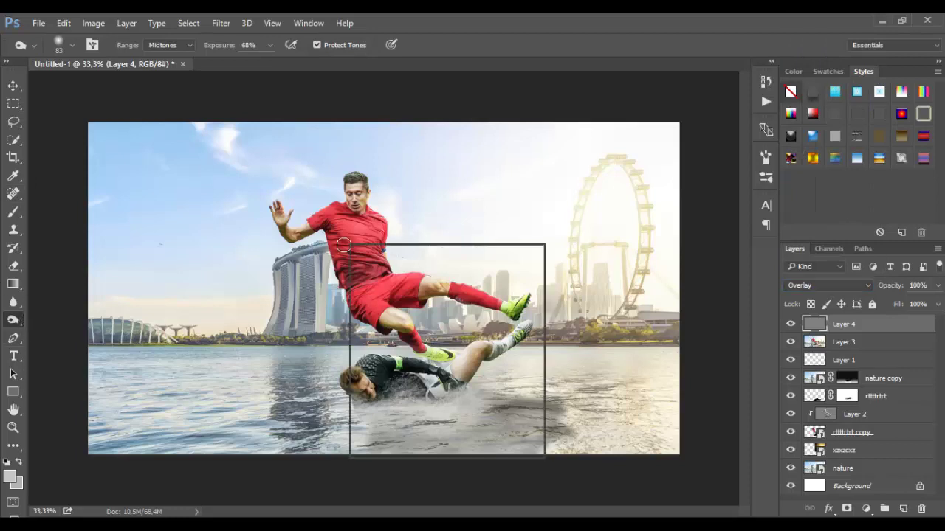
key("Return")
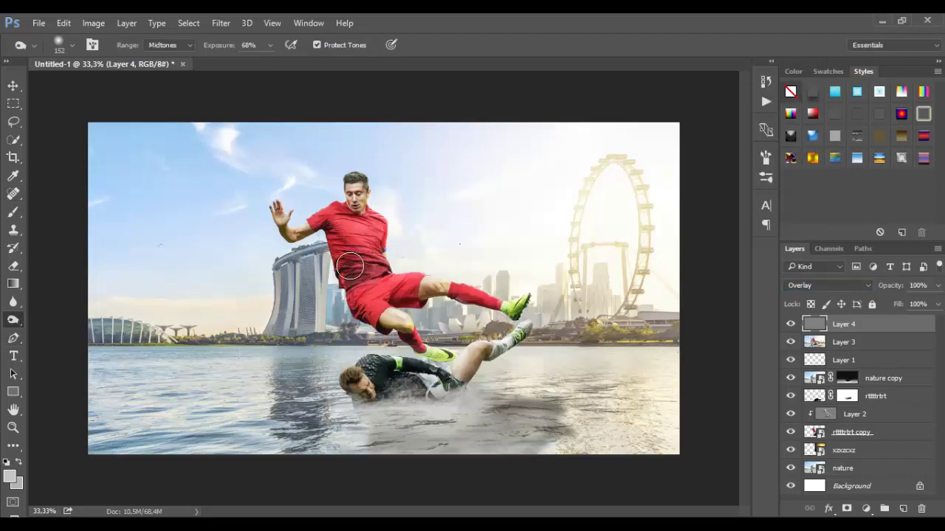
mouse_move(406, 297)
left_mouse_down()
mouse_move(469, 293)
mouse_move(424, 291)
mouse_move(359, 320)
mouse_move(363, 311)
mouse_move(435, 356)
left_mouse_up()
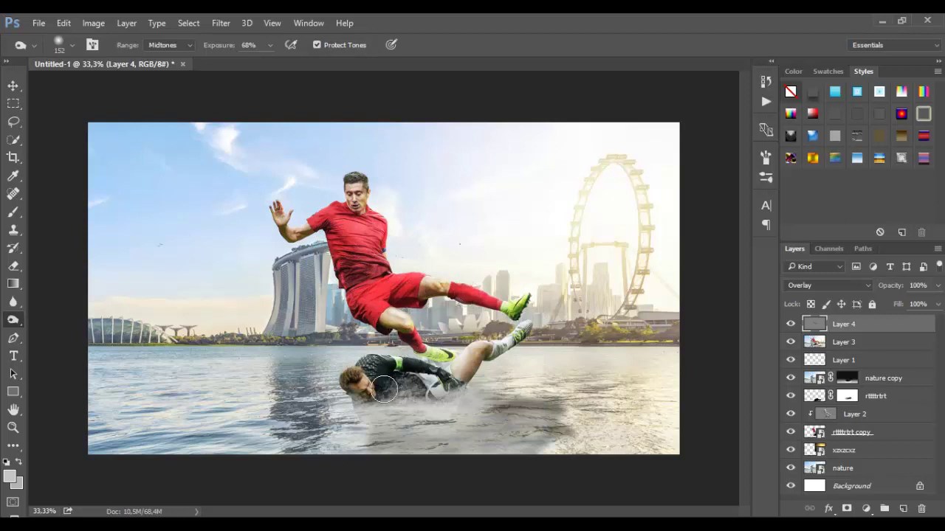
mouse_move(384, 389)
left_mouse_down()
mouse_move(456, 390)
mouse_move(387, 395)
left_mouse_up()
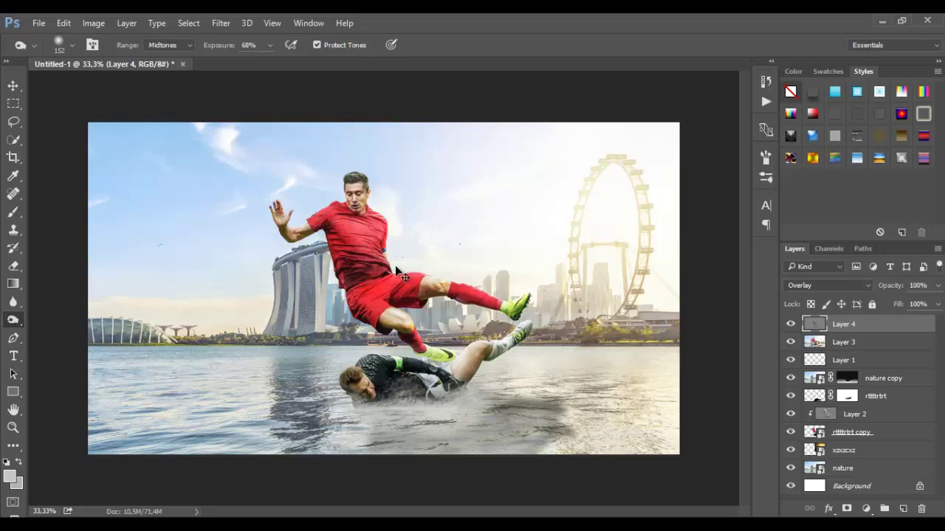
- Burn the water below and beside the players and the sky's upper-right edge with a 322 px soft brush
right_click(193, 236)
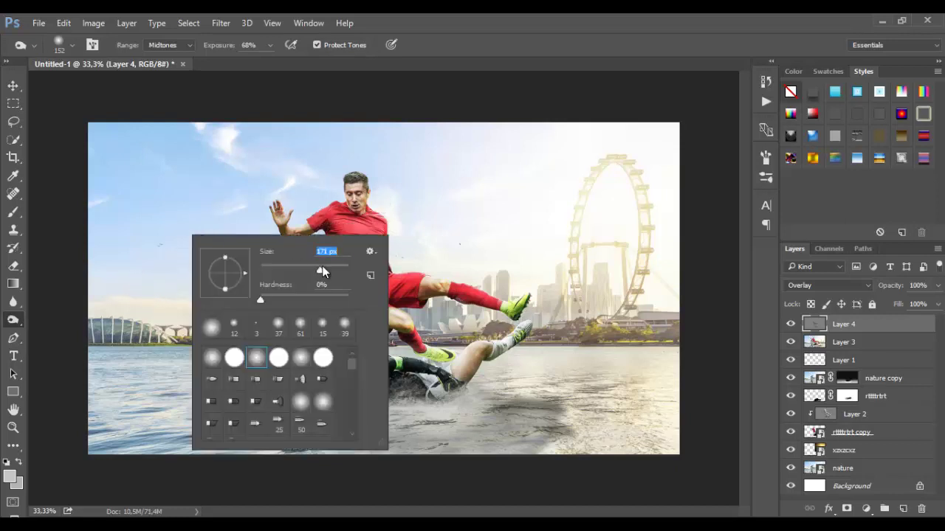
mouse_move(478, 419)
left_mouse_down()
mouse_move(332, 423)
mouse_move(369, 426)
mouse_move(374, 416)
mouse_move(300, 454)
mouse_move(434, 426)
mouse_move(452, 404)
mouse_move(430, 422)
mouse_move(560, 422)
mouse_move(466, 461)
mouse_move(591, 433)
mouse_move(601, 420)
mouse_move(532, 393)
mouse_move(538, 375)
mouse_move(523, 380)
mouse_move(535, 366)
mouse_move(664, 388)
mouse_move(682, 426)
mouse_move(590, 427)
left_mouse_up()
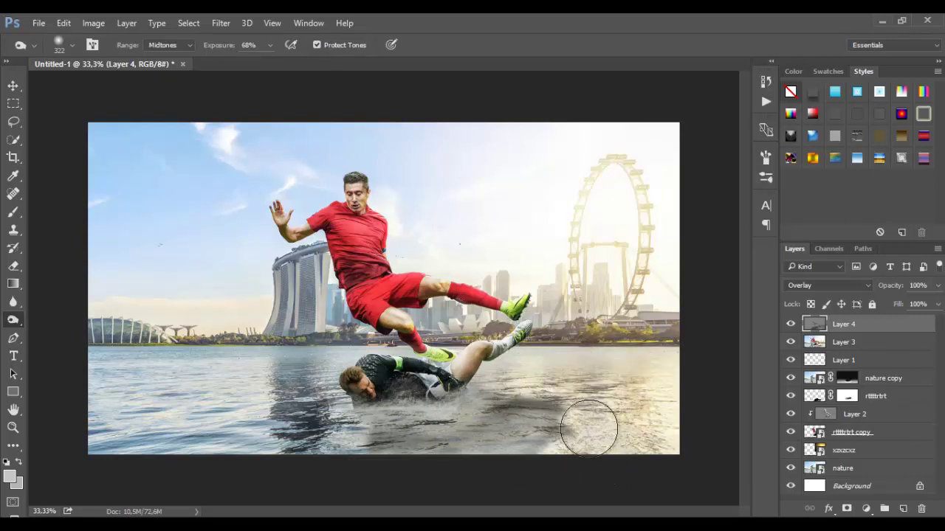
mouse_move(227, 357)
left_mouse_down()
mouse_move(56, 445)
mouse_move(146, 382)
mouse_move(120, 375)
left_mouse_up()
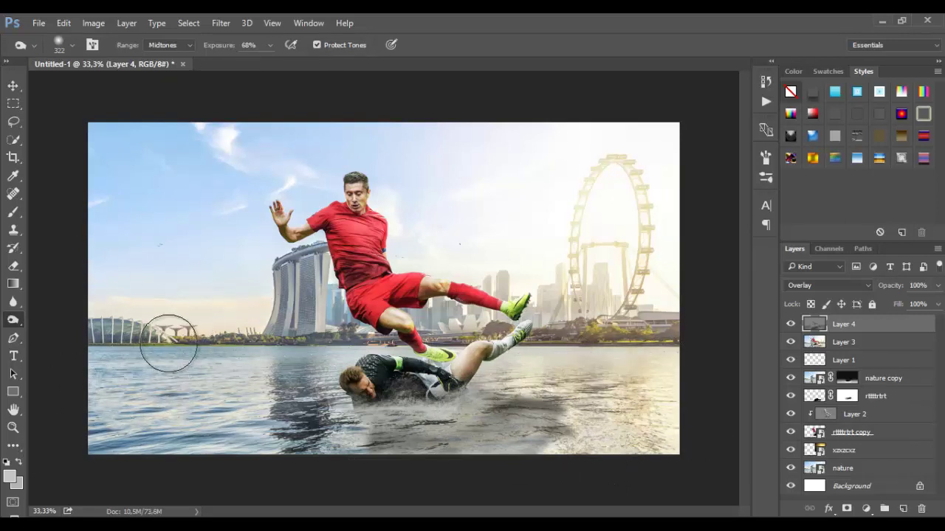
mouse_move(669, 150)
left_mouse_down()
mouse_move(658, 150)
mouse_move(671, 154)
left_mouse_up()
- Add a black Solid Color fill layer above the gray Overlay layer
left_click(866, 509)
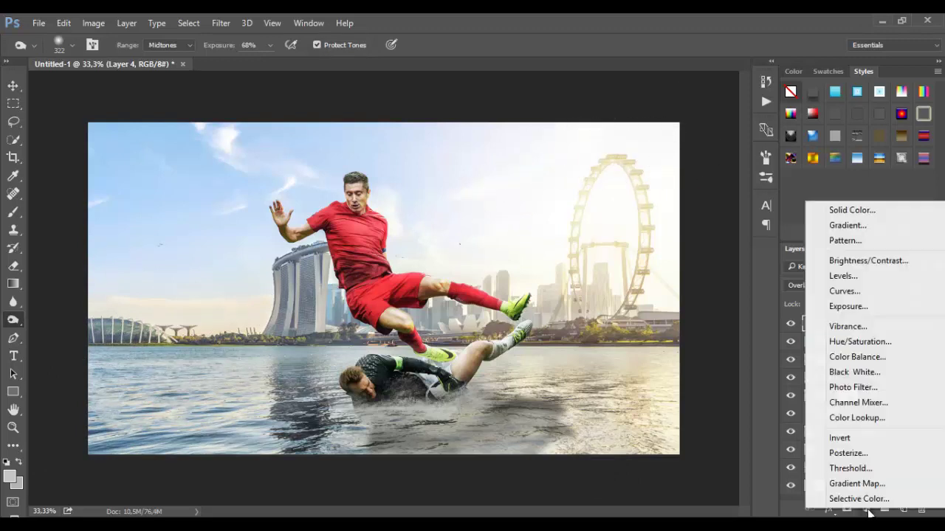
left_click(871, 214)
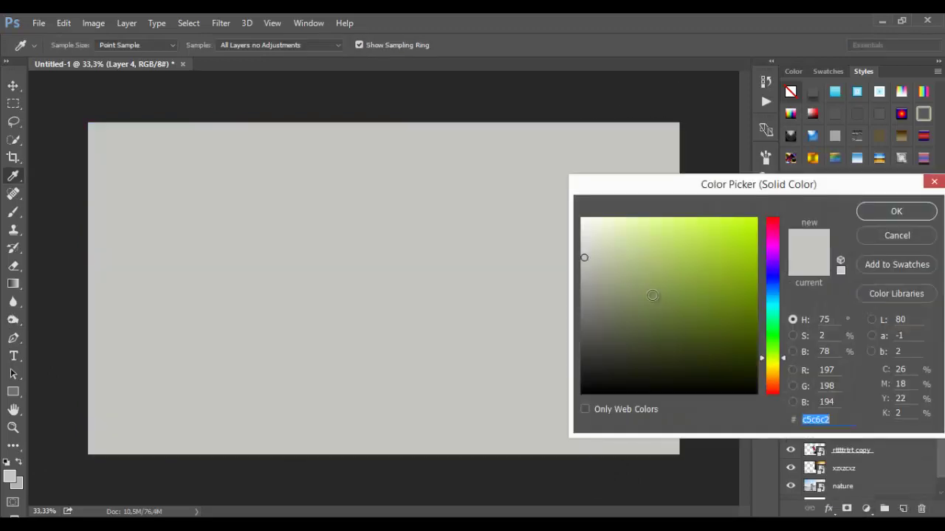
left_click_drag(668, 354, 519, 432)
left_click(870, 213)
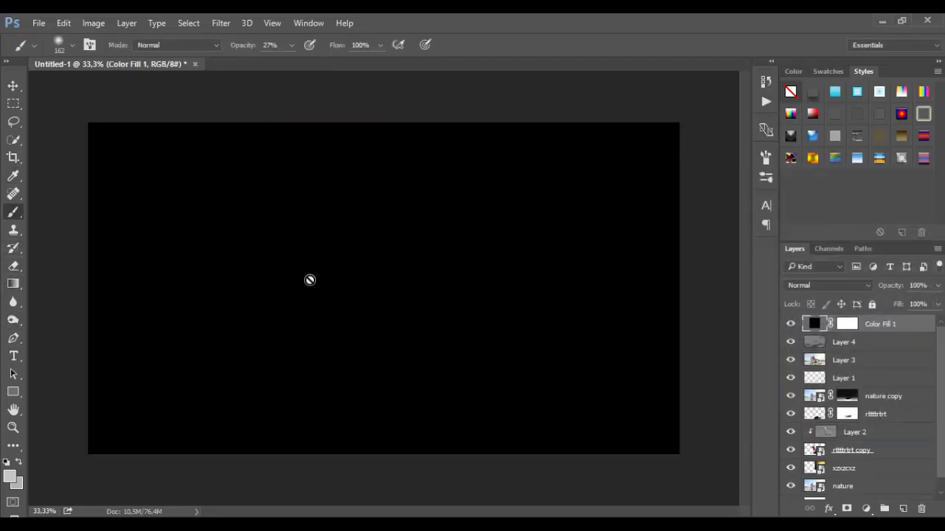
- Paint black on the color fill's mask with a 2520 px soft brush at 27% opacity to reveal the players, sky and Ferris wheel
left_click(853, 325)
right_click(349, 329)
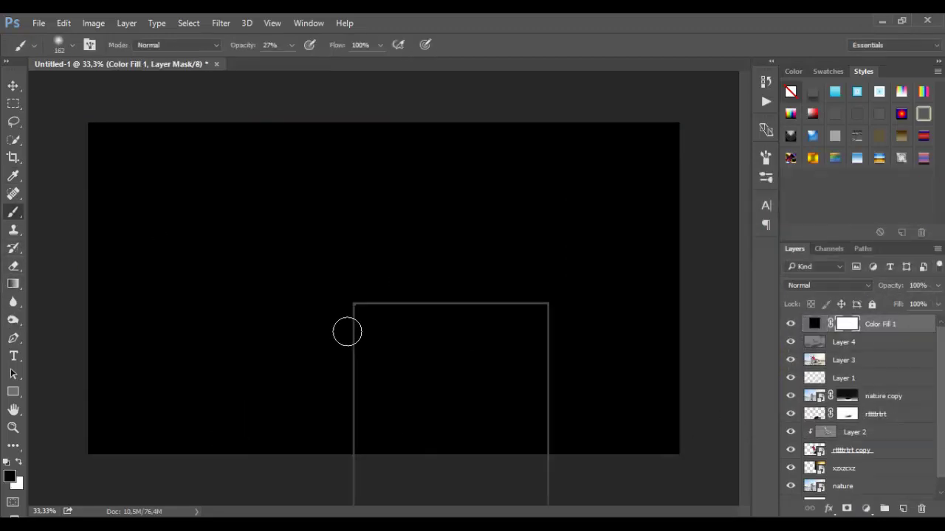
left_click_drag(498, 341, 499, 341)
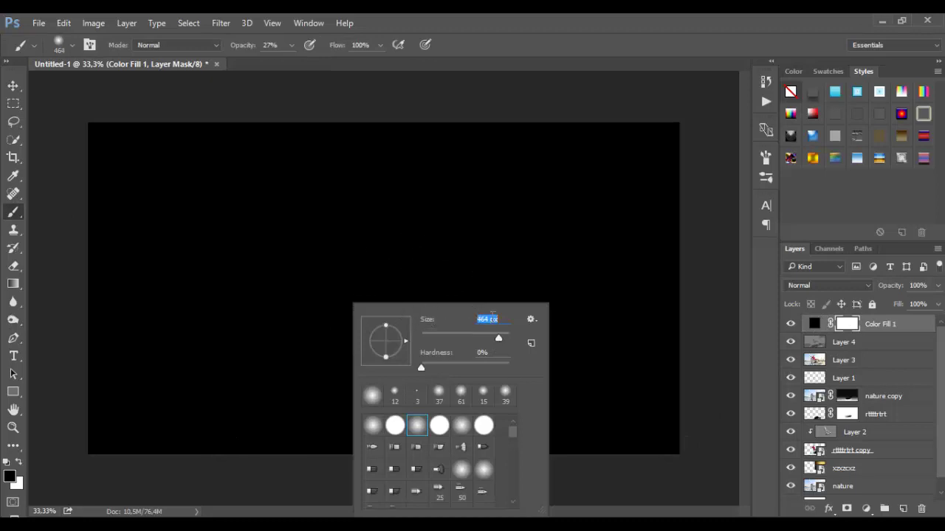
left_click(309, 247)
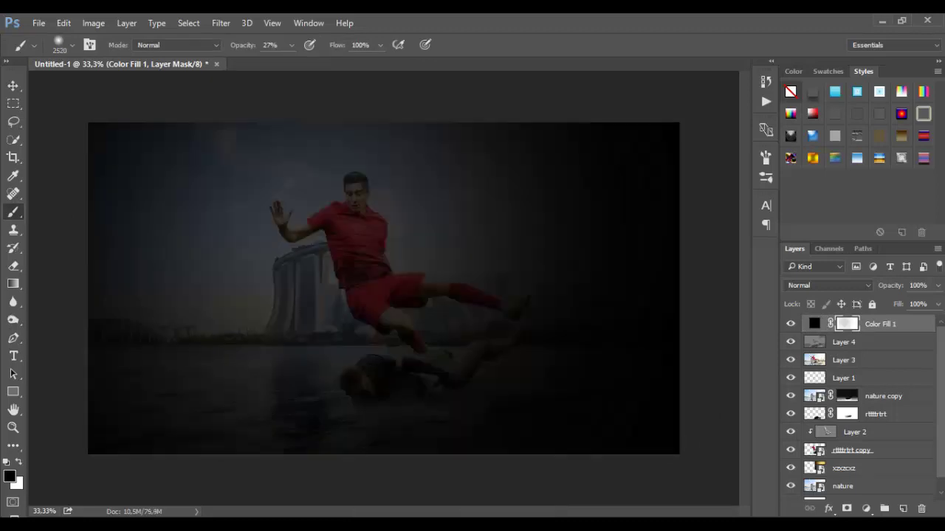
left_click(452, 253)
left_click(521, 173)
left_click(557, 151)
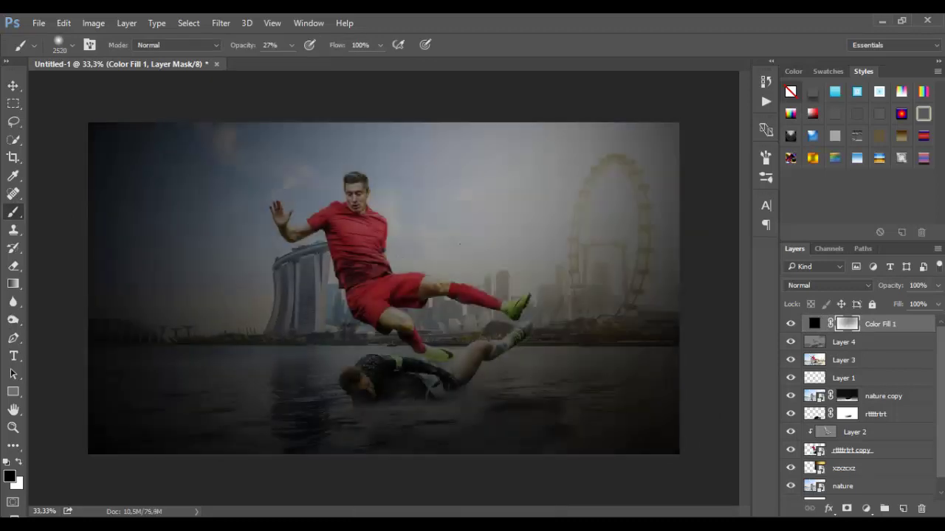
left_click(543, 151)
left_click(353, 181)
left_click(575, 177)
left_click(605, 170)
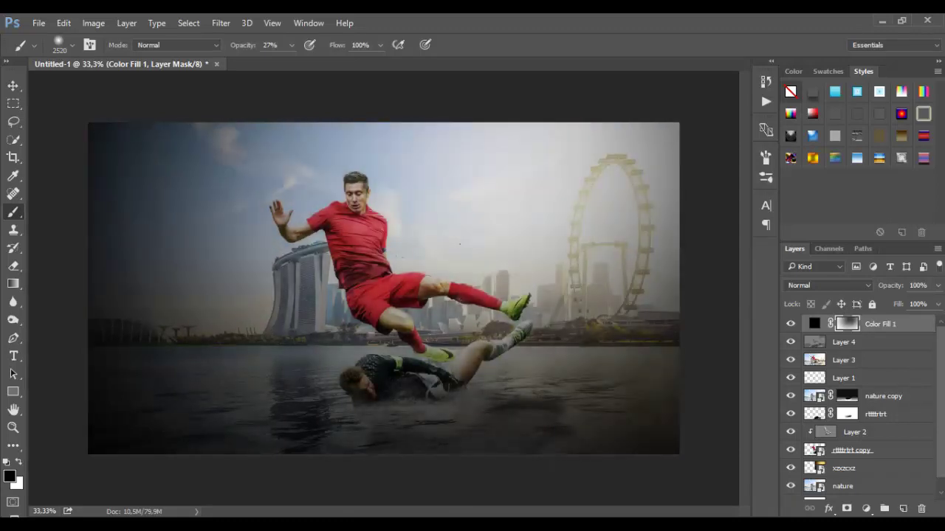
left_click(624, 166)
left_click(638, 163)
left_click(657, 166)
left_click(664, 214)
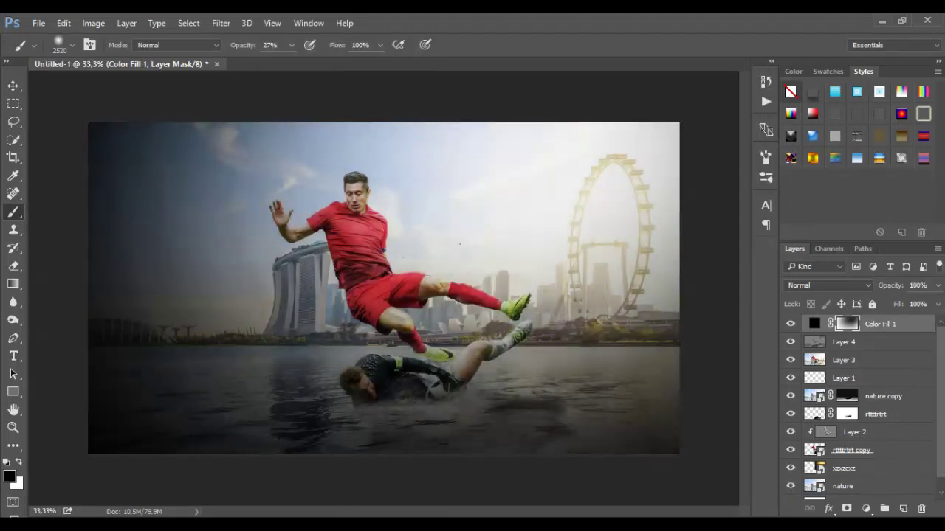
left_click(649, 236)
left_click(459, 244)
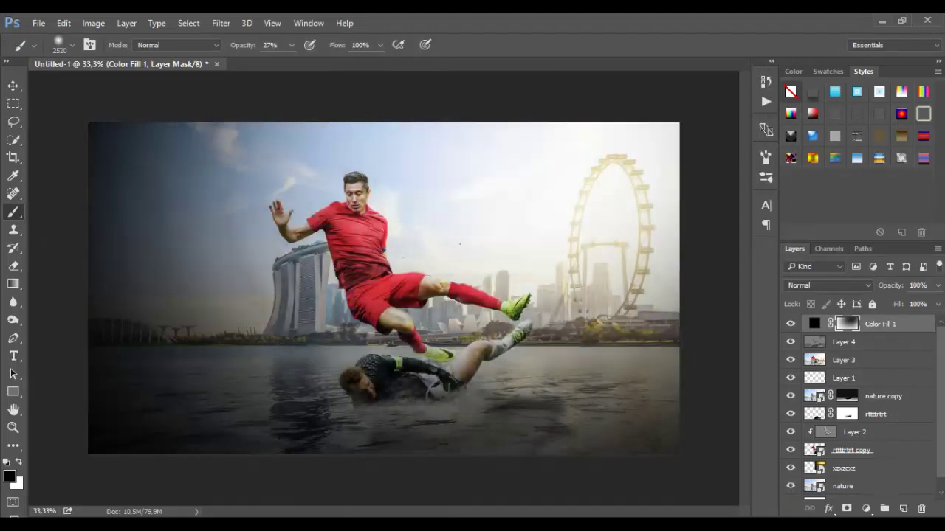
- Reveal the left sky and skyline and the lower-right water by painting black on the color fill's mask
left_click(229, 247)
left_click(160, 244)
left_click(160, 244)
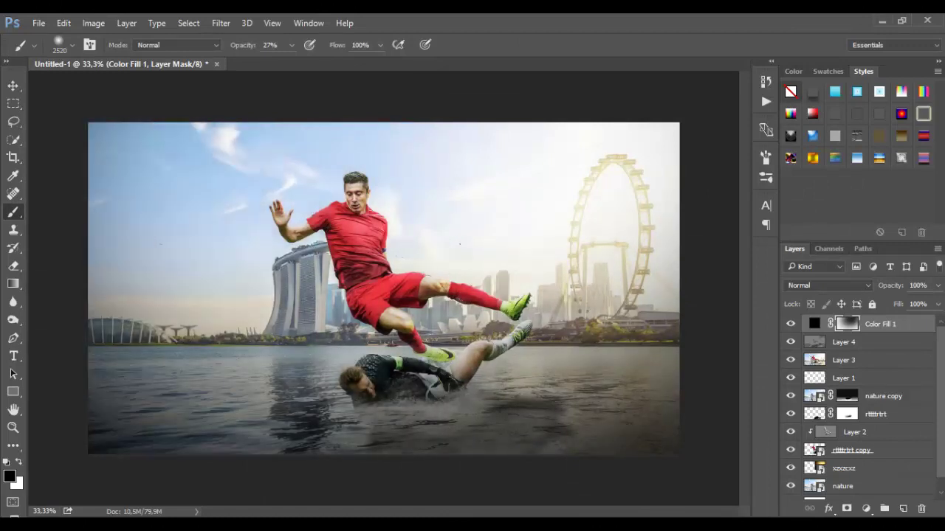
left_click(653, 383)
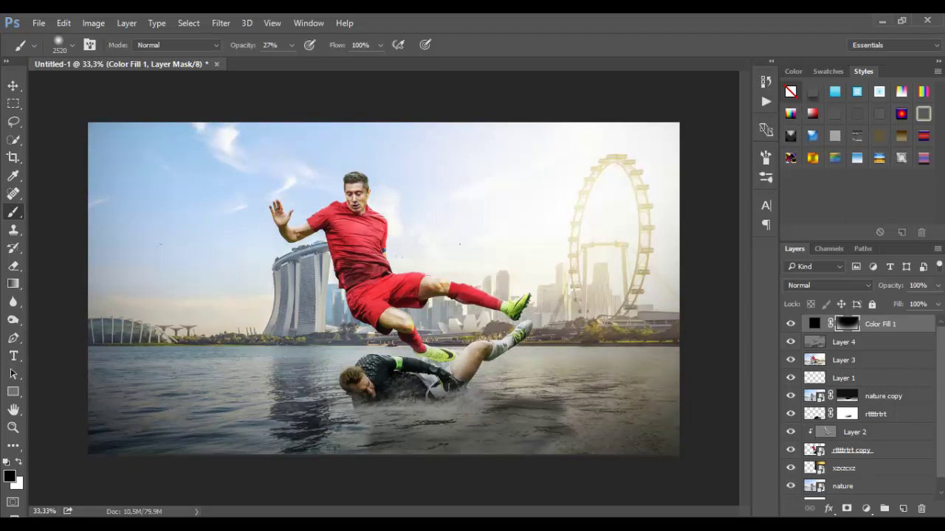
- Darken both upper corners with white on the color fill's mask, and paint black to brighten the area around the Ferris wheel
left_click(102, 131)
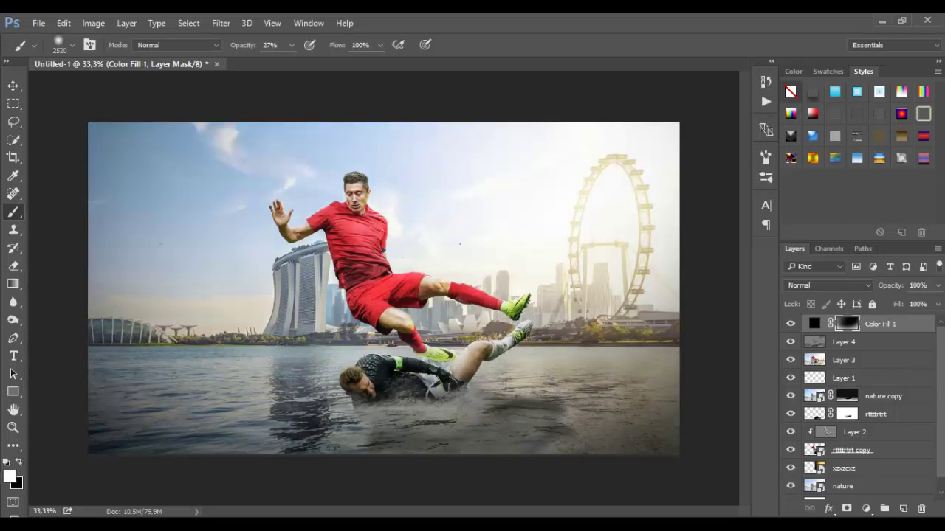
left_click(659, 138)
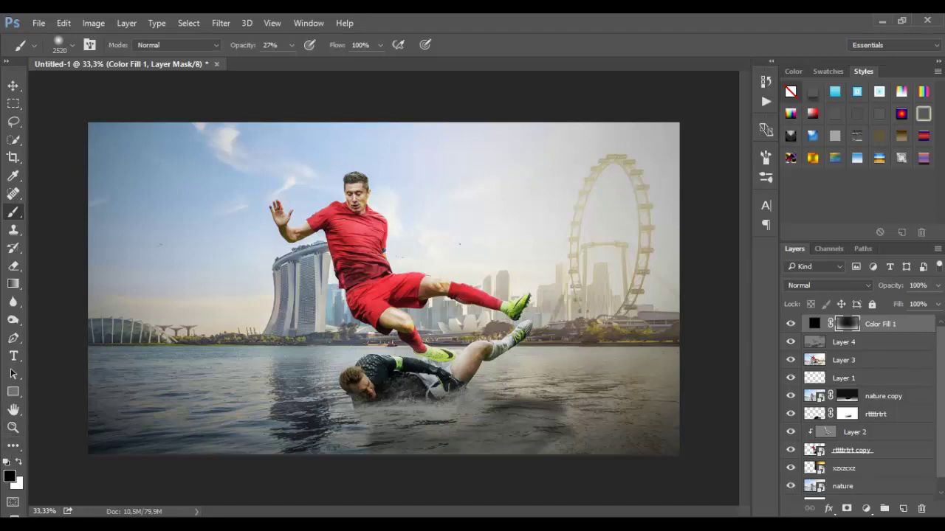
left_click(658, 144)
left_click(658, 155)
left_click(665, 194)
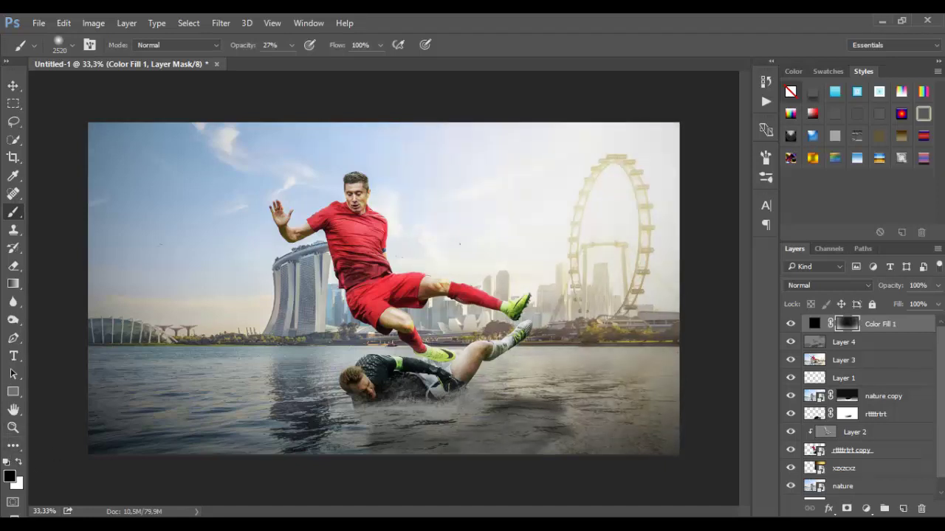
left_click(677, 199)
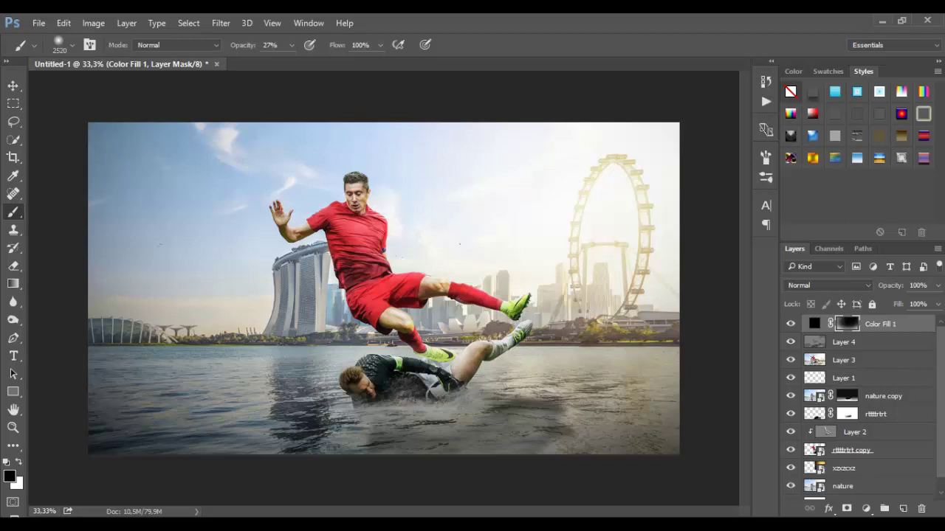
- Reduce the brush to 385 px and paint black on the color fill's mask over the jumping player
right_click(402, 199)
left_click(542, 232)
left_click(360, 206)
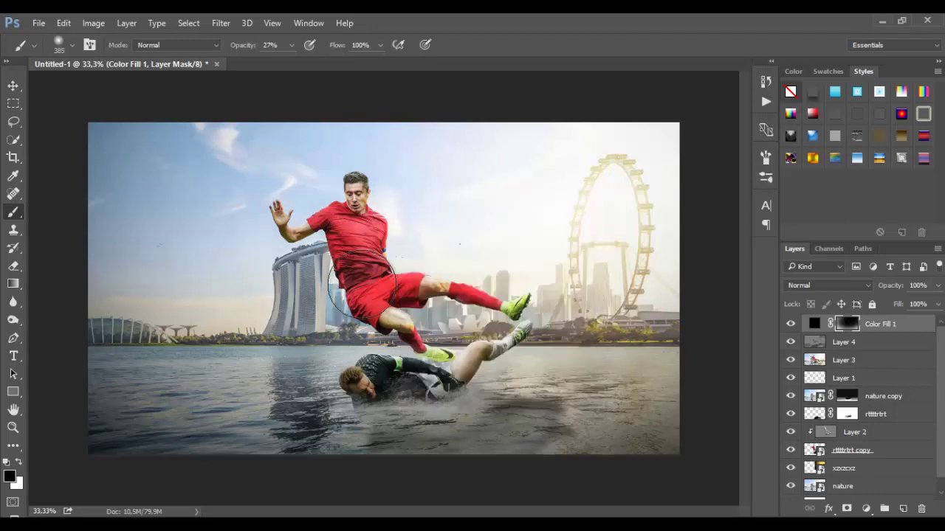